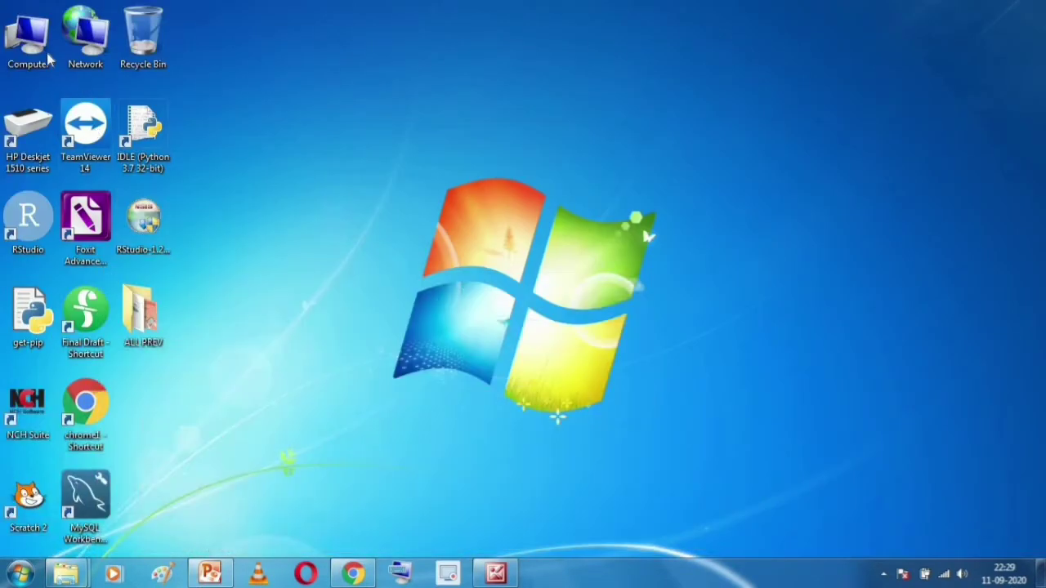
- Open the Computer properties full-screen, check the system type for the Windows edition's bitness, and close the window
key(Right)
click(25, 57)
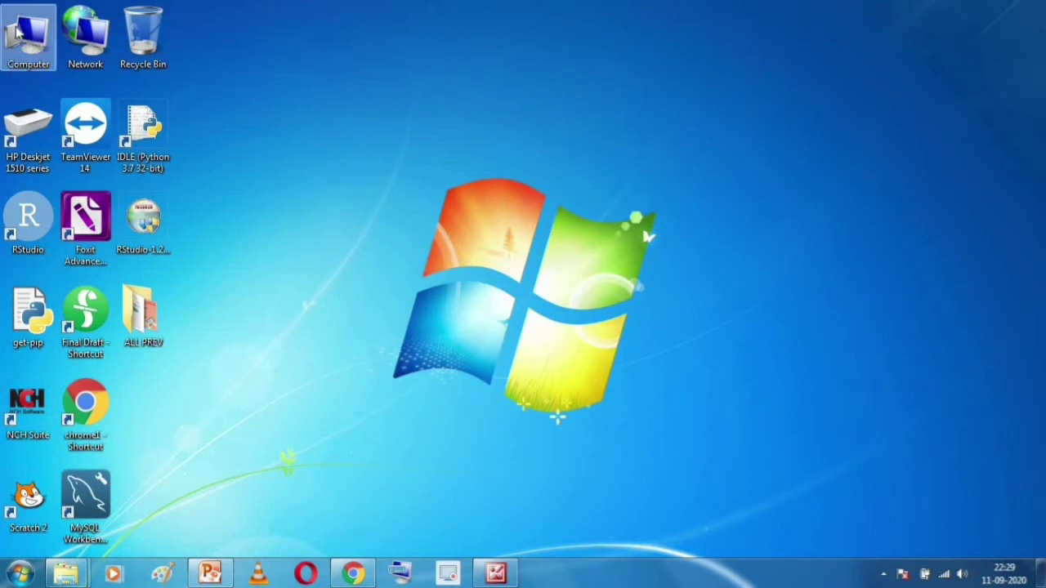
right_click(31, 44)
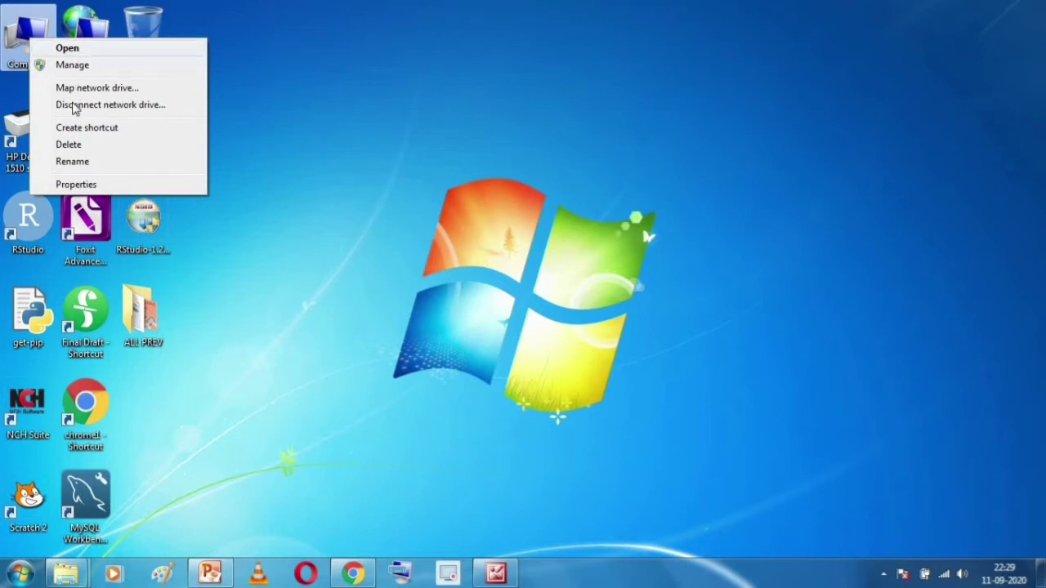
click(77, 184)
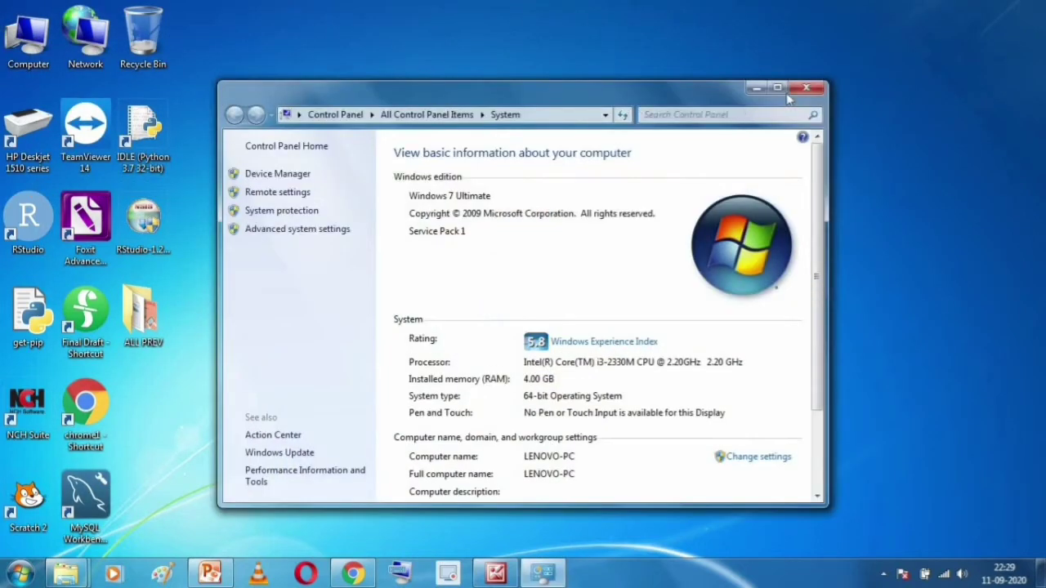
double_click(682, 88)
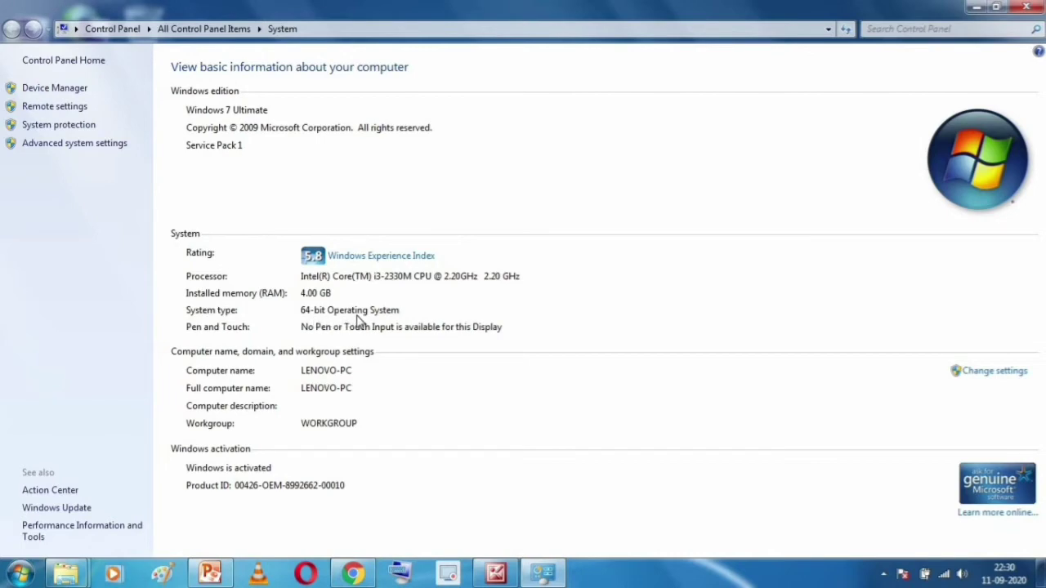
click(1026, 8)
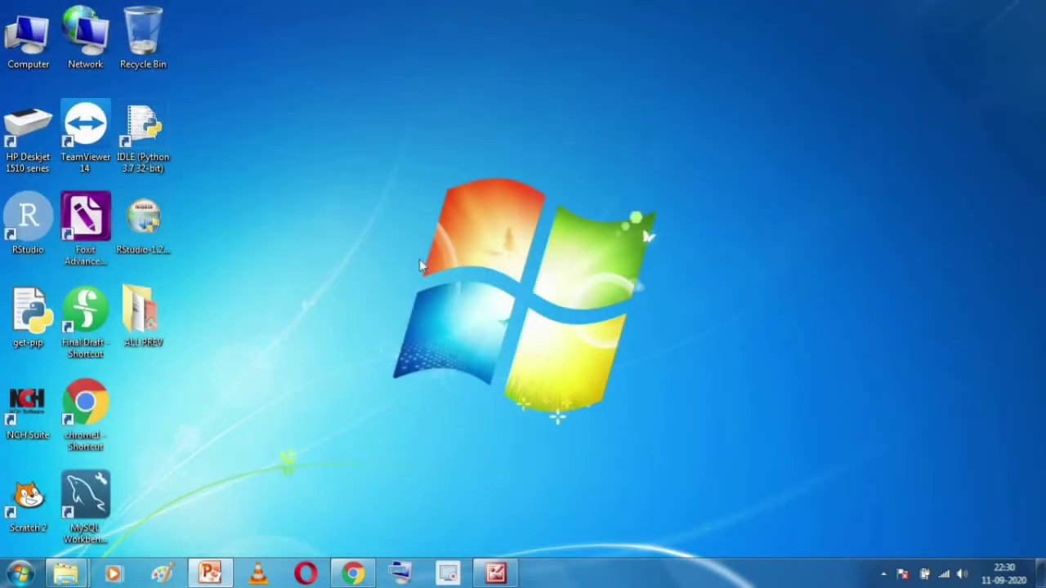
- Switch to the PowerPoint presentation and examine the "How to Install Blue J" step about 32-bit or 64-bit Windows, highlighting both editions
click(496, 573)
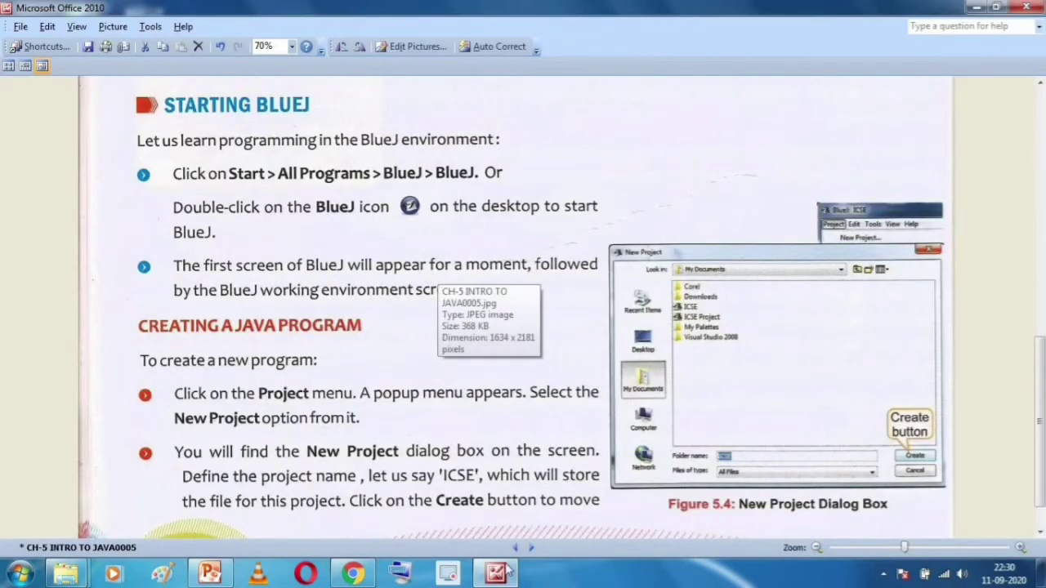
key(super+d)
click(210, 573)
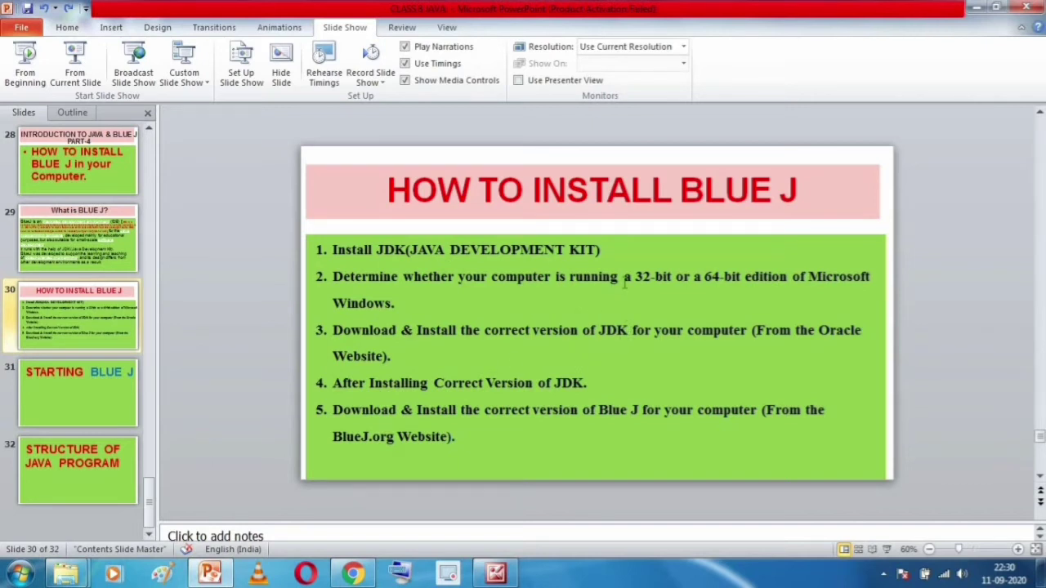
drag(705, 278, 741, 280)
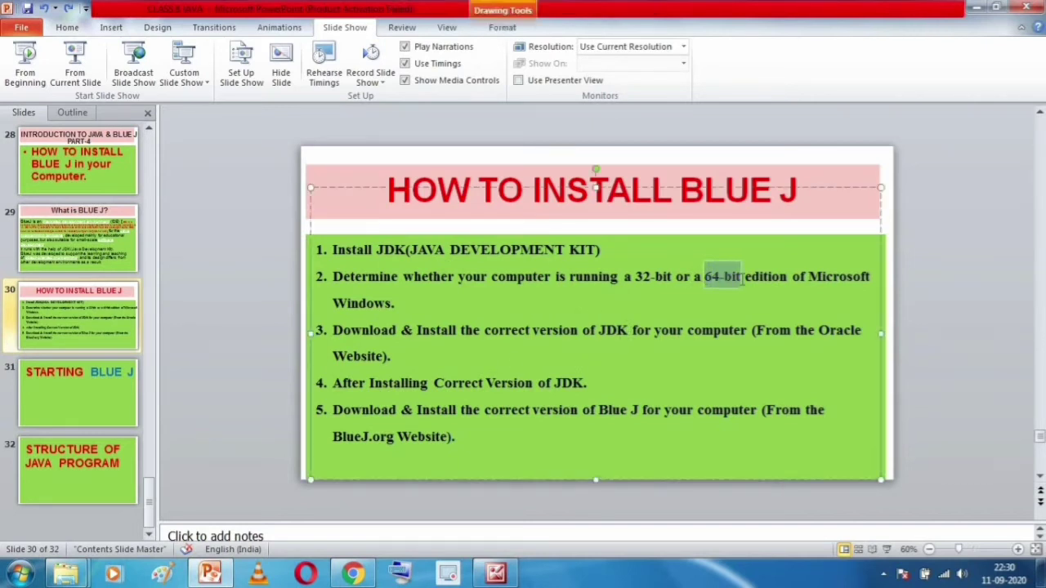
click(685, 295)
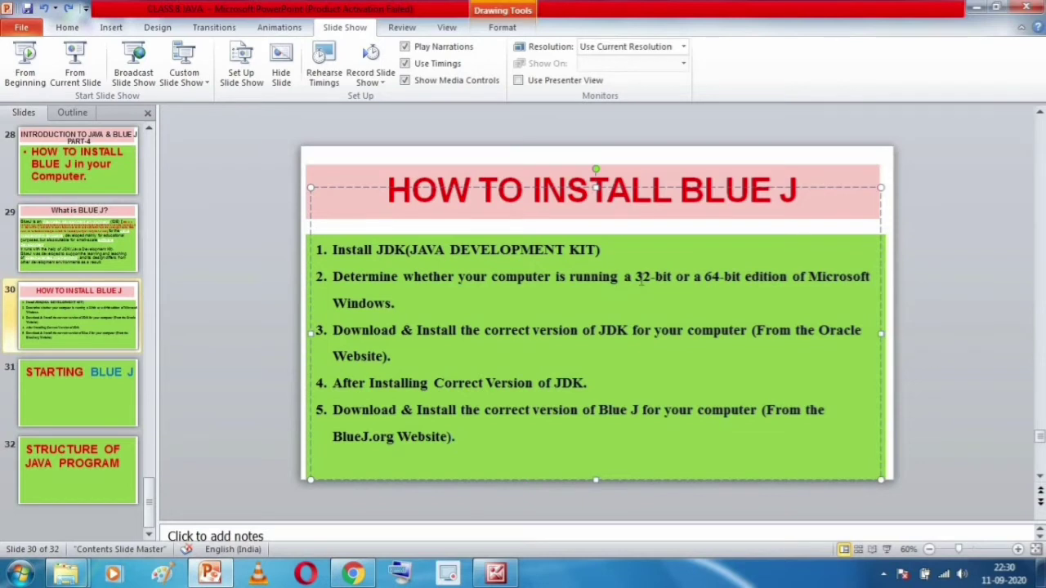
drag(659, 279, 672, 279)
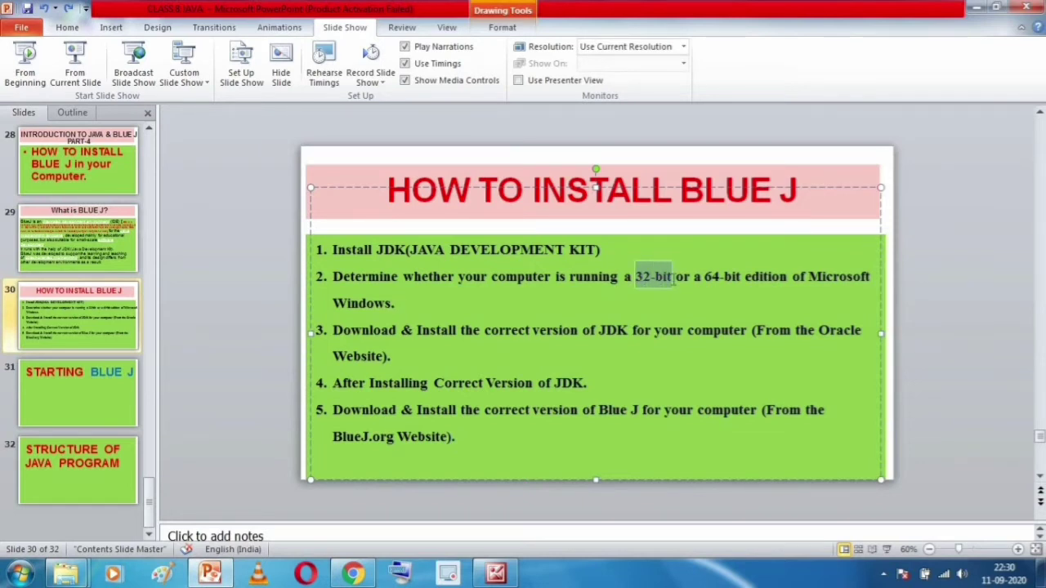
key(Left)
drag(640, 278, 728, 278)
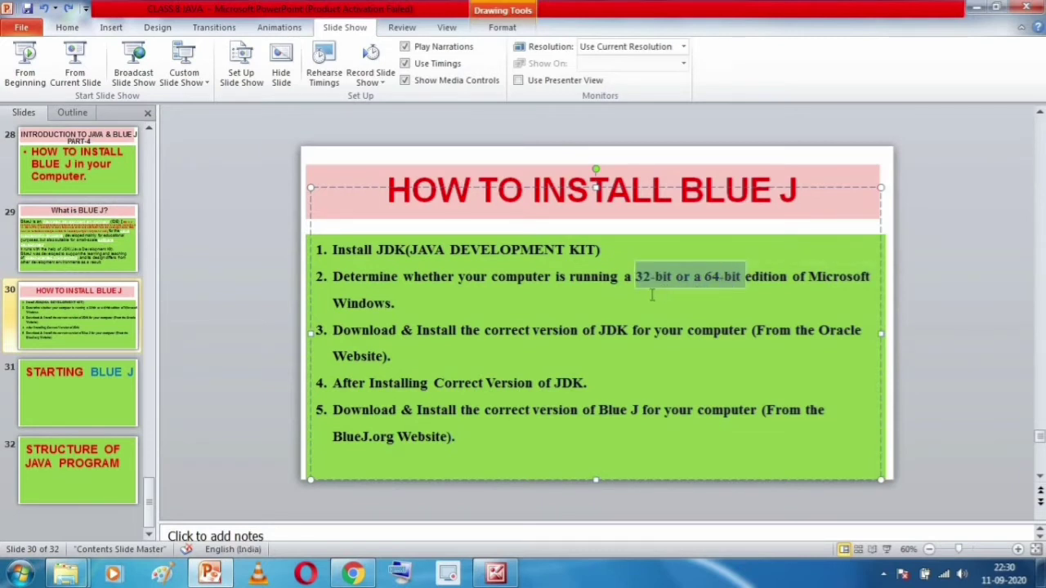
click(710, 277)
shift+click(735, 278)
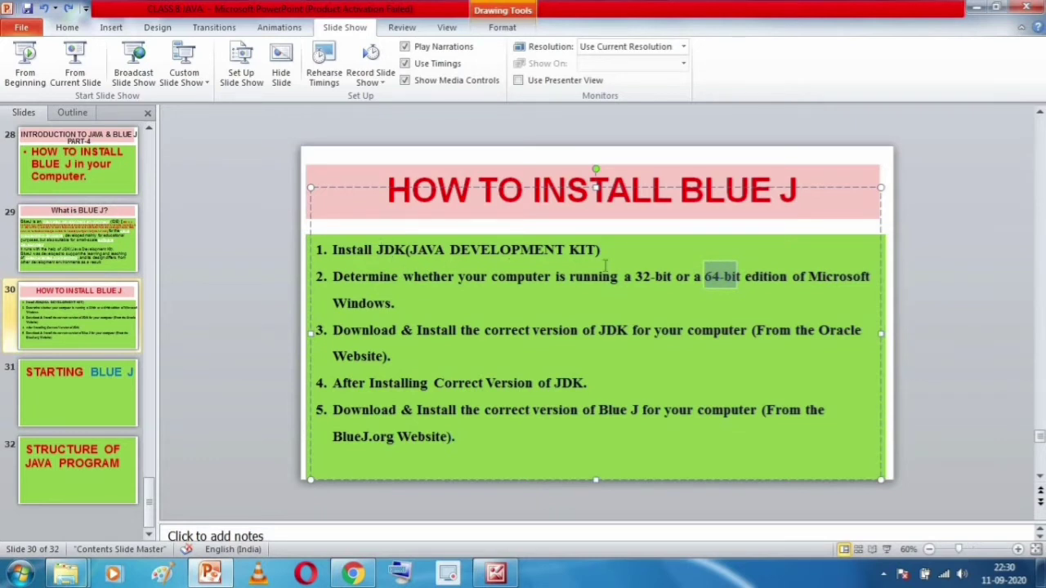
drag(635, 278, 672, 279)
click(479, 308)
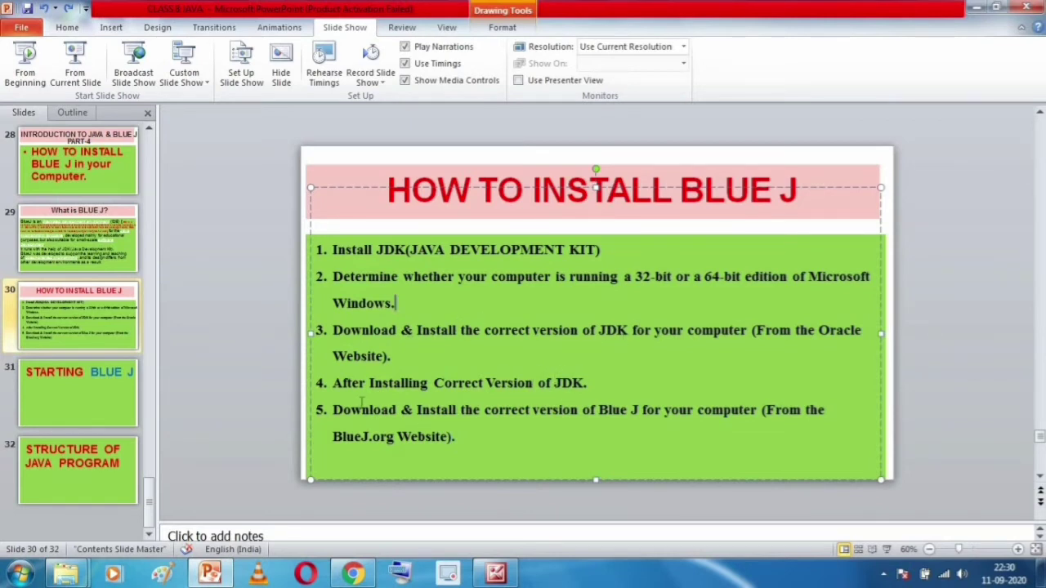
drag(642, 278, 653, 283)
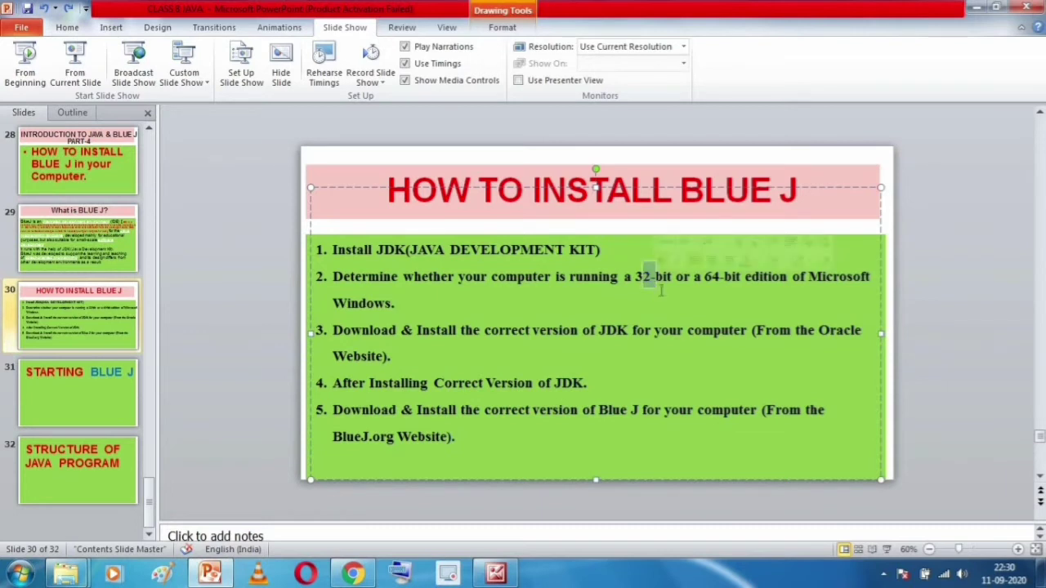
click(657, 303)
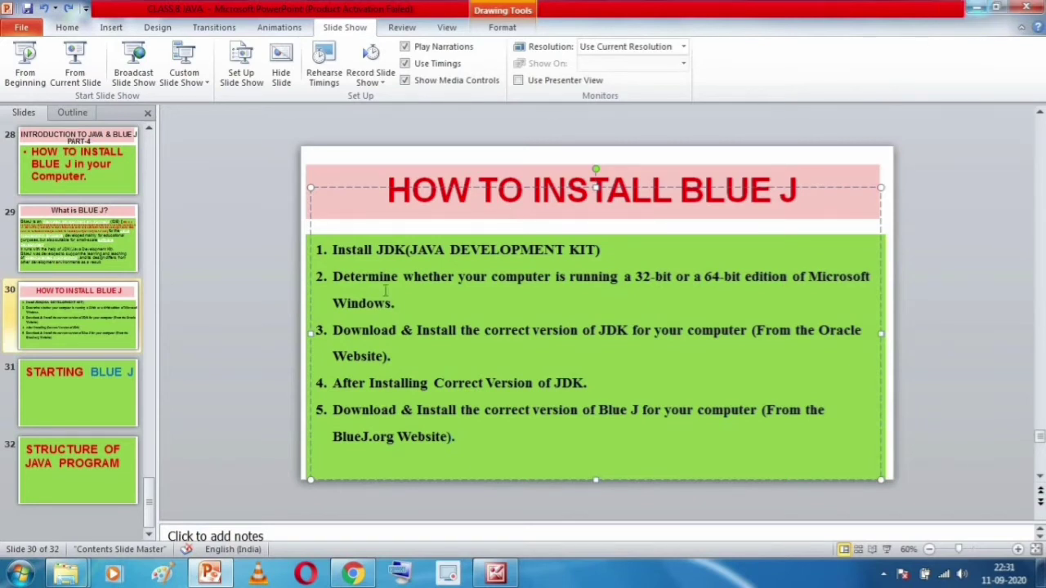
- Examine the slide's steps on installing the JDK and downloading its correct version from the Oracle website, highlighting the key words
drag(331, 250, 613, 247)
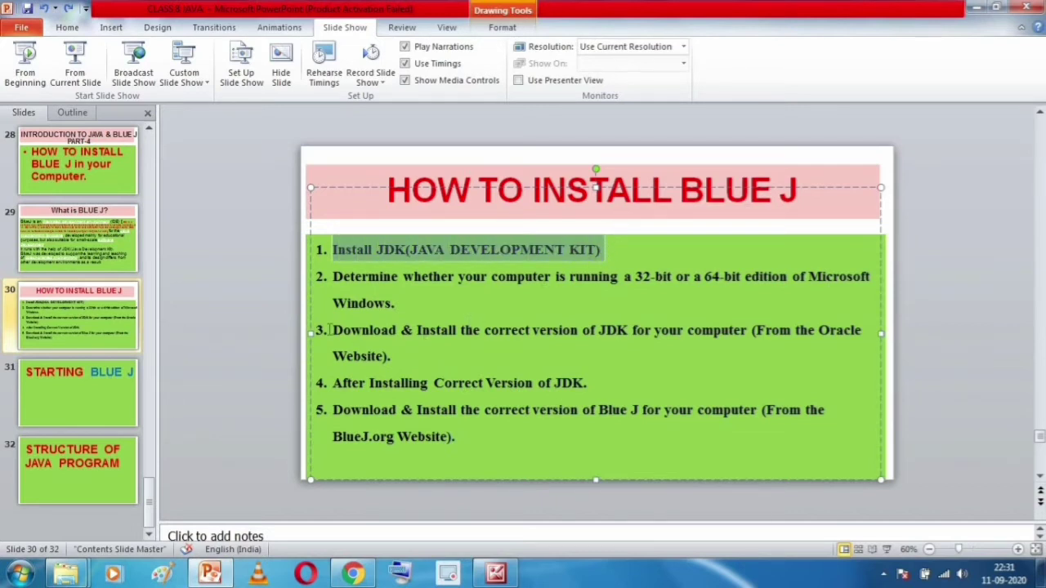
drag(334, 329, 462, 330)
click(496, 332)
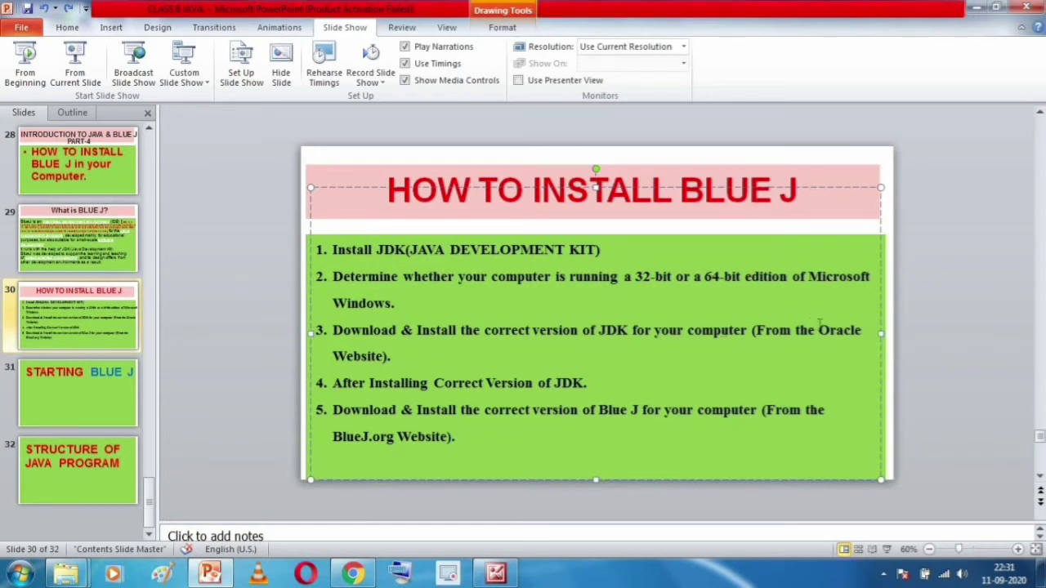
drag(822, 352, 385, 356)
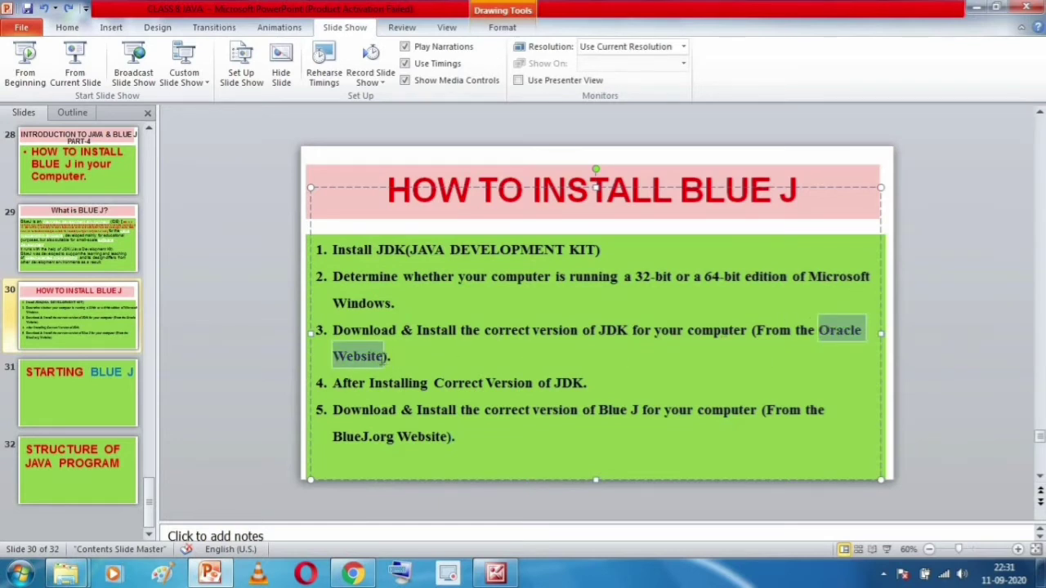
click(391, 358)
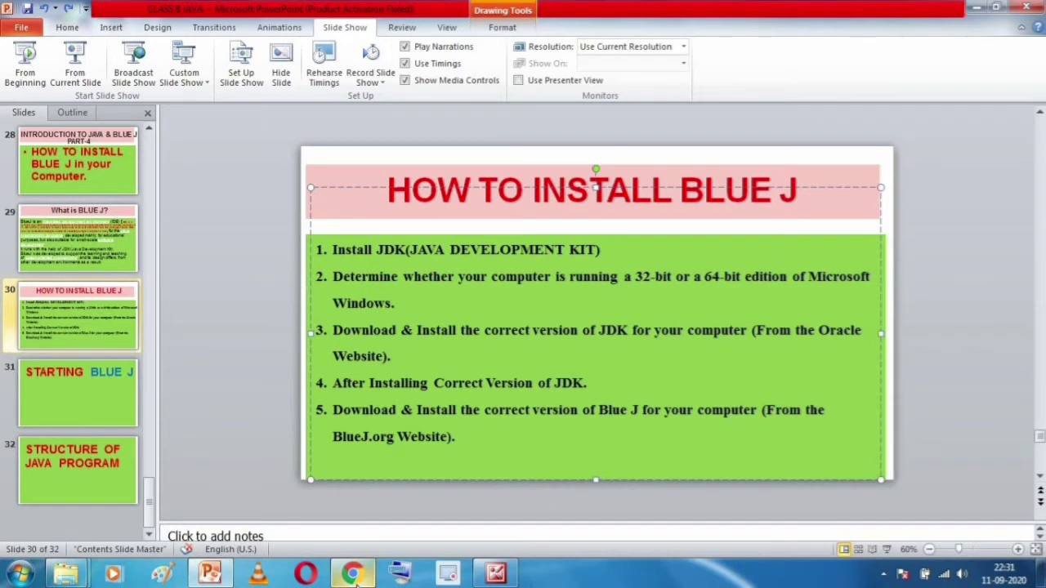
mouse_move(356, 577)
drag(353, 577, 495, 576)
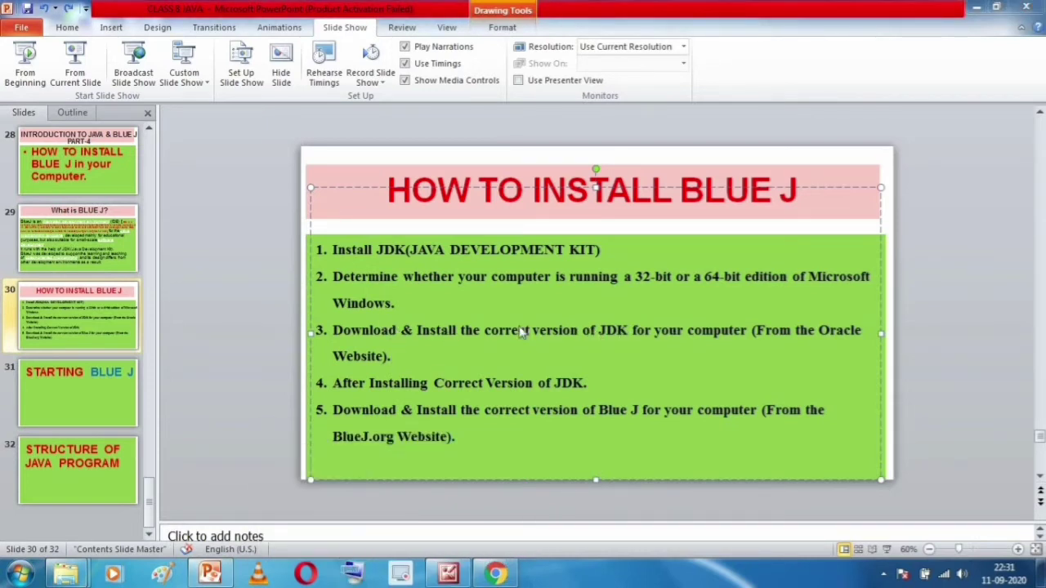
double_click(611, 333)
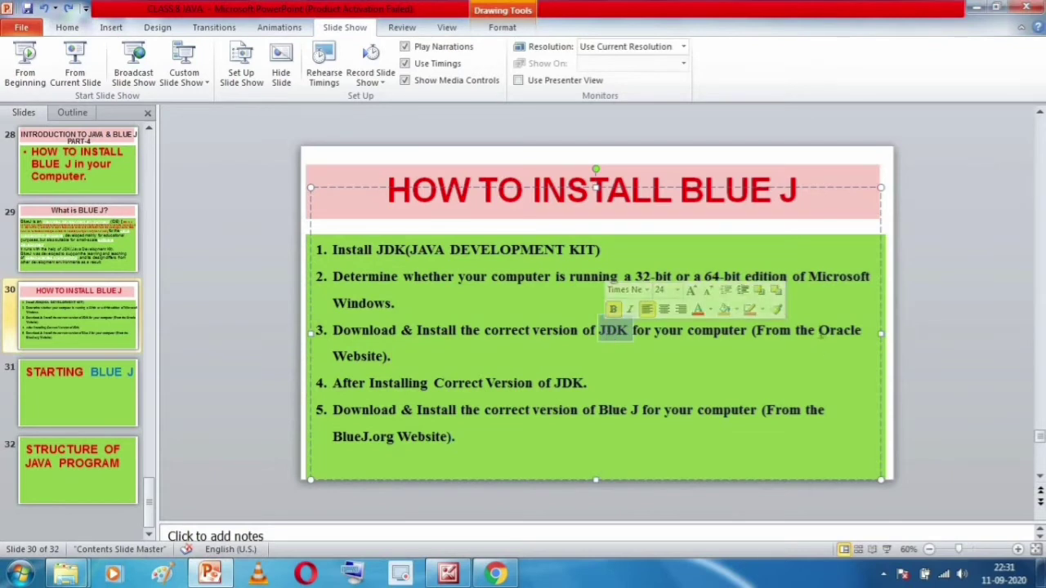
click(627, 335)
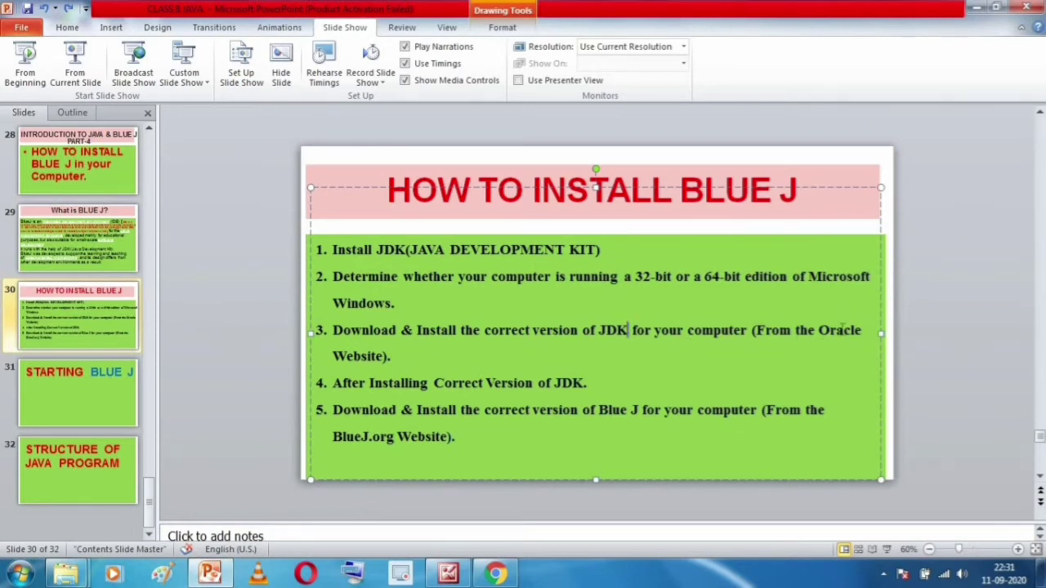
drag(820, 333, 387, 357)
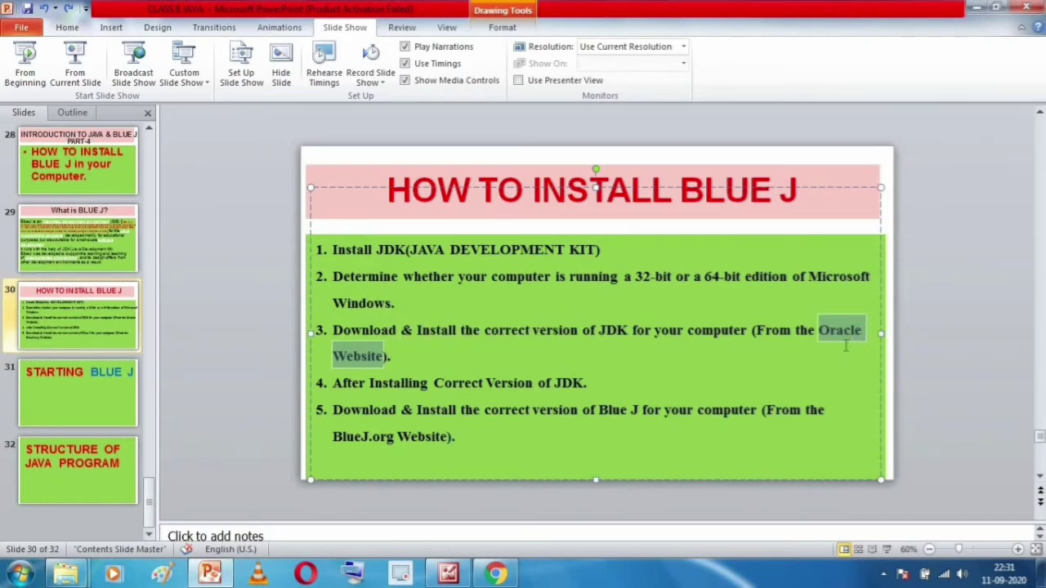
click(777, 390)
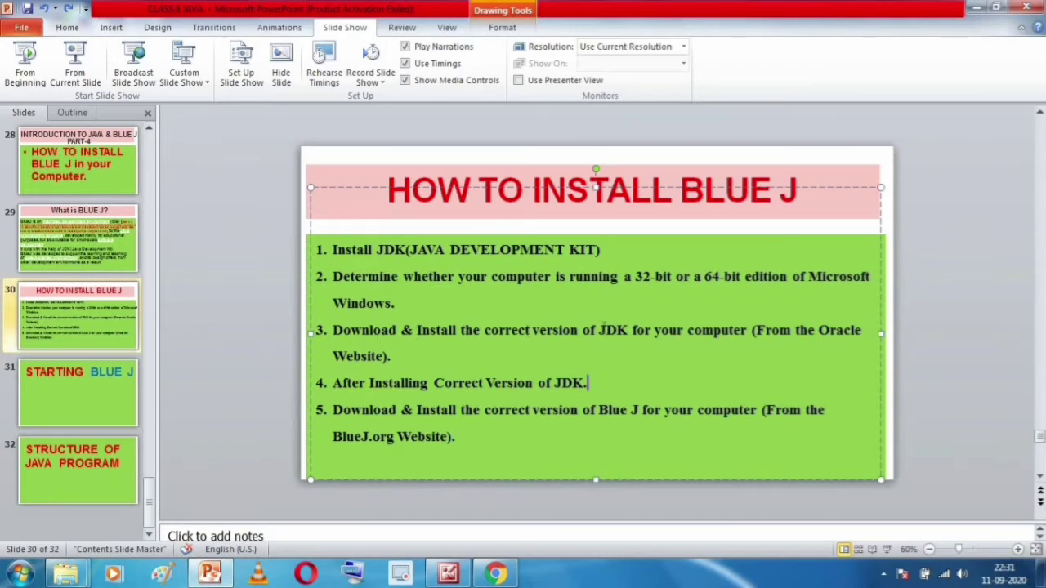
- Switch to Chrome and search Google for "jdk download"
click(495, 574)
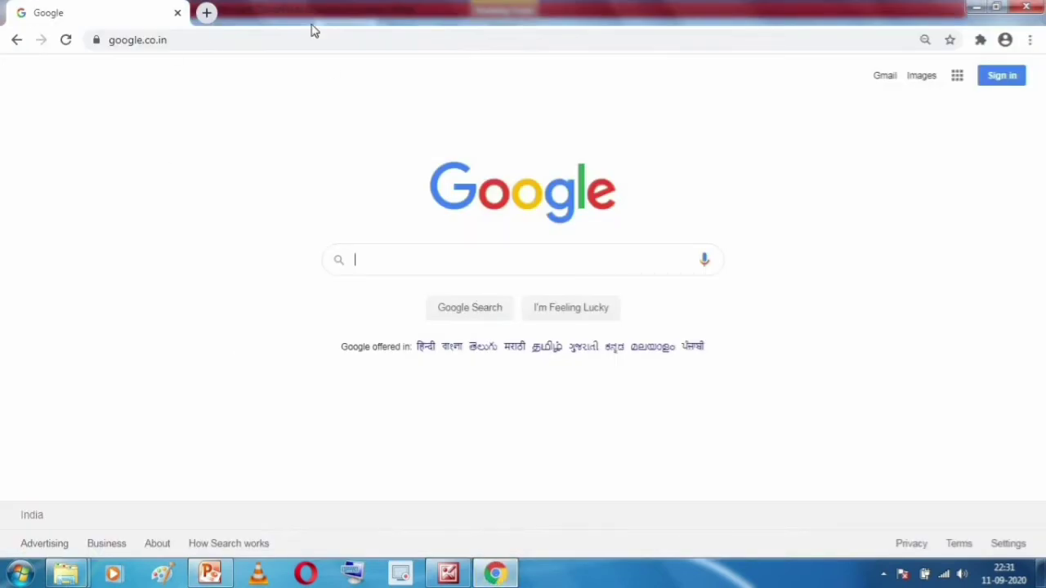
click(438, 265)
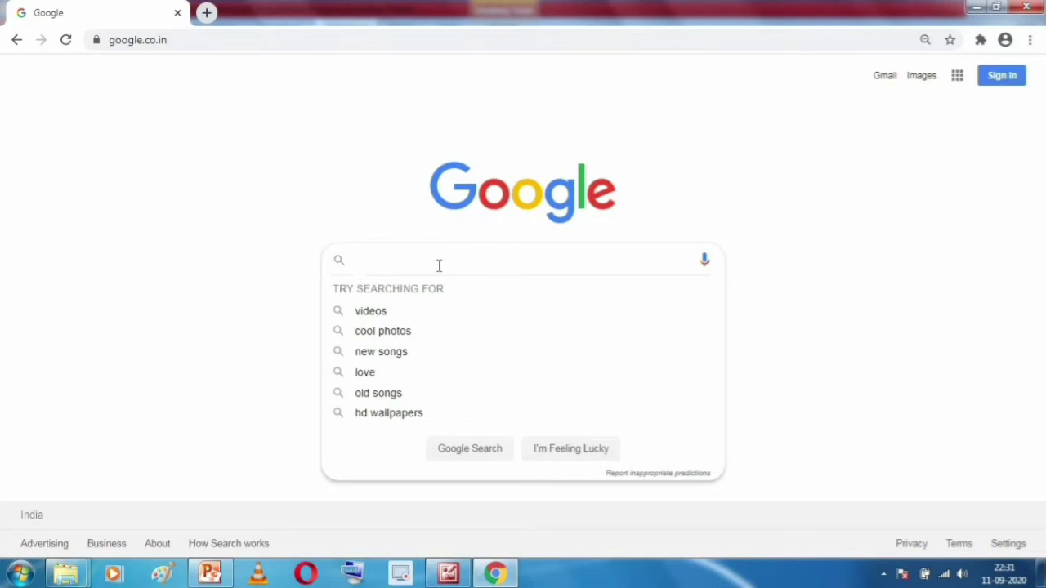
text(jd)
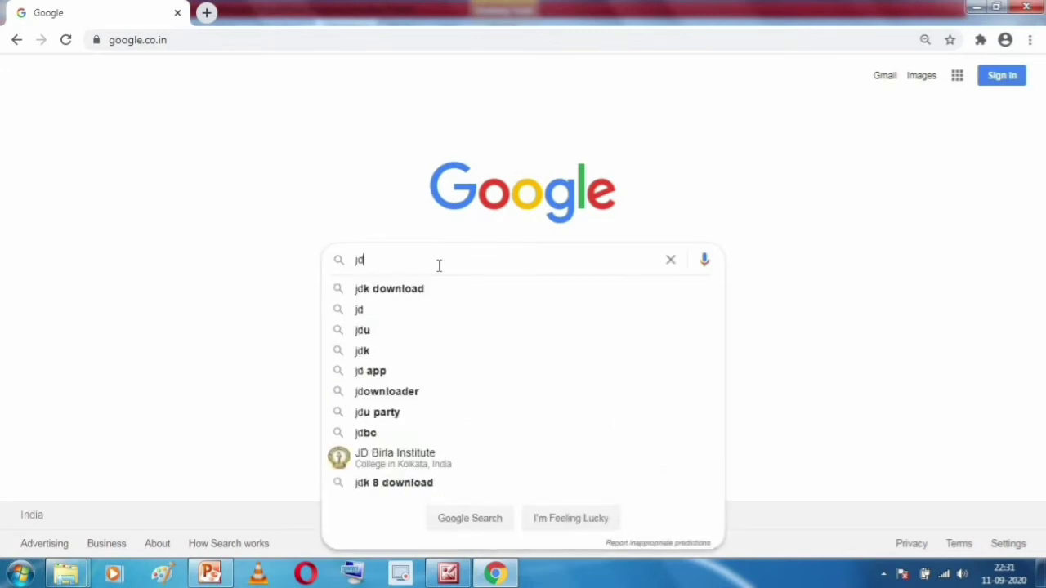
text(k)
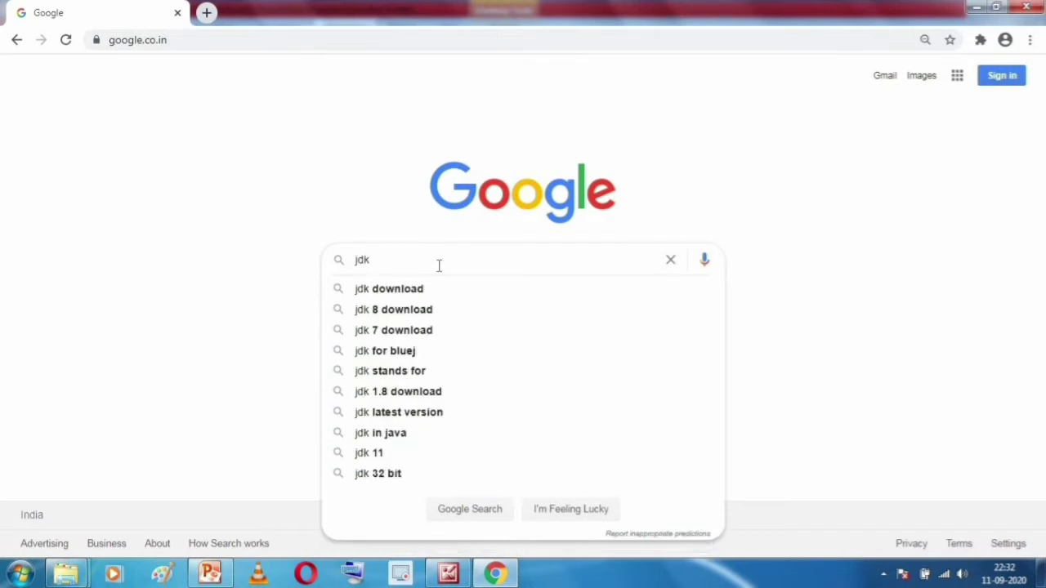
click(440, 286)
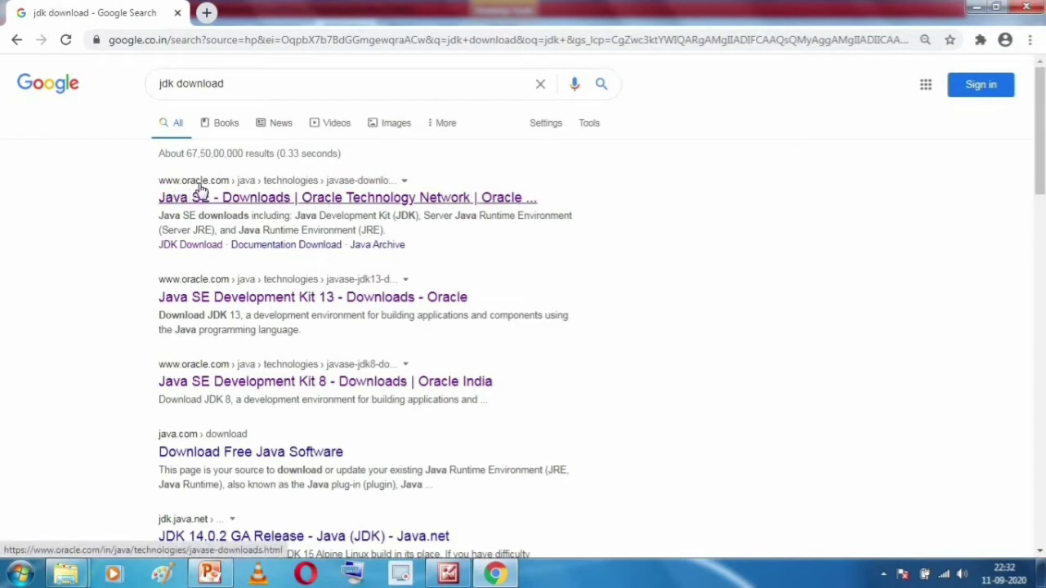
- Enlarge the search results and open Oracle's "Java SE - Downloads" page
key(ctrl+plus)
key(ctrl+plus)
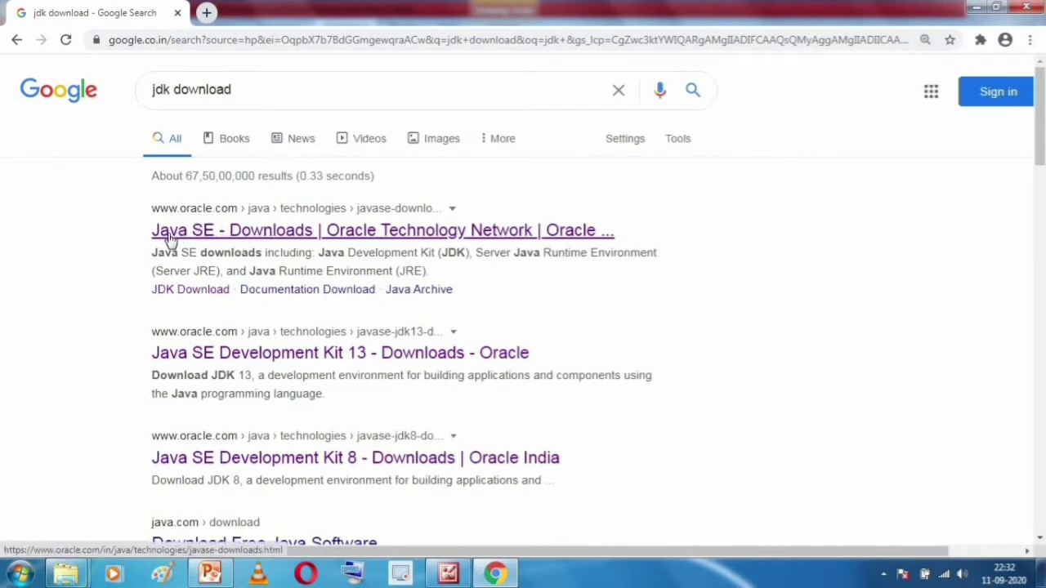
click(332, 229)
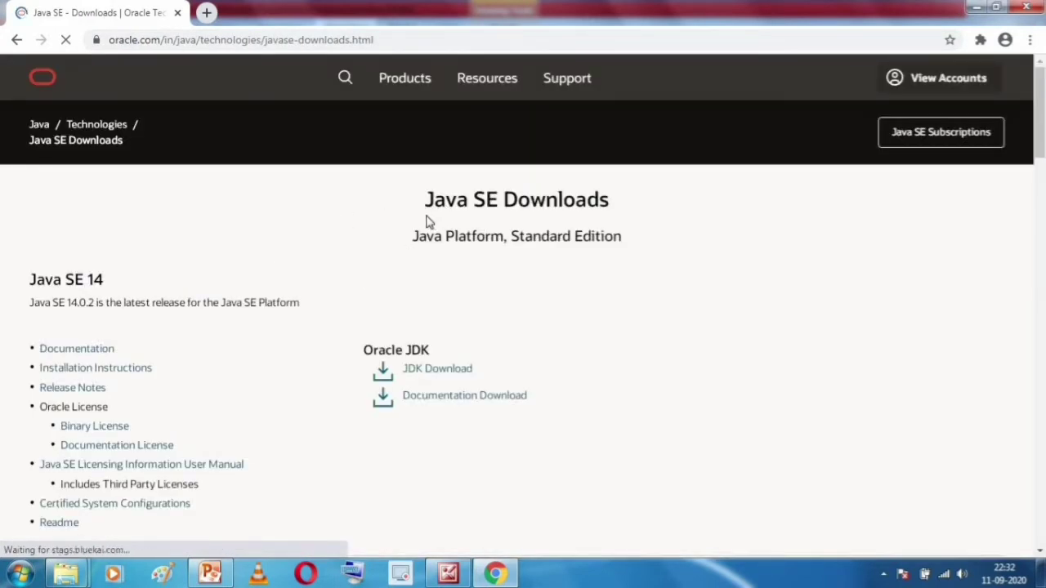
- Review the Standard Edition heading and the latest release number, and open the Oracle JDK download page for Java SE 14
drag(425, 200, 626, 251)
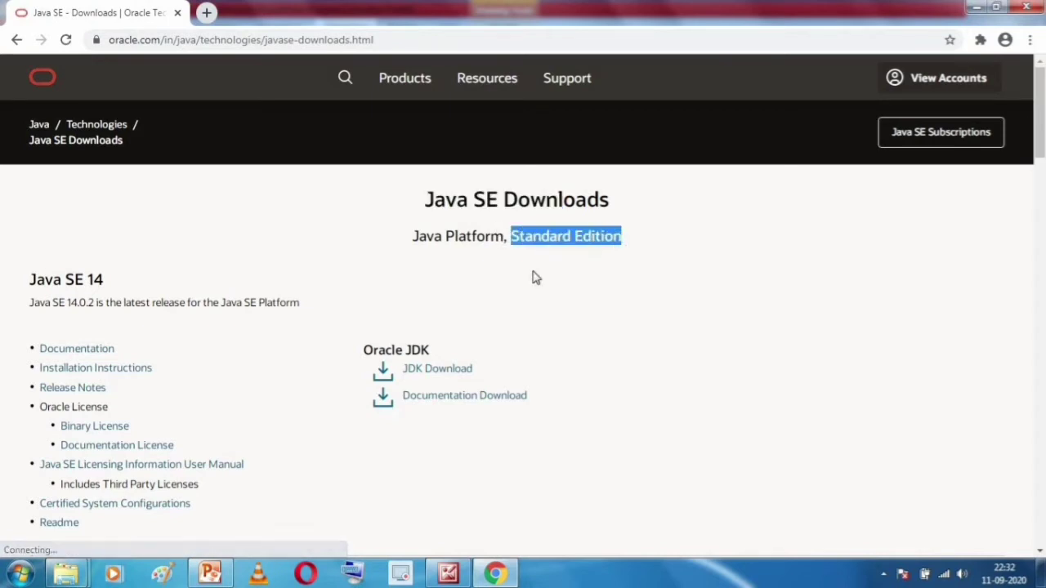
click(304, 239)
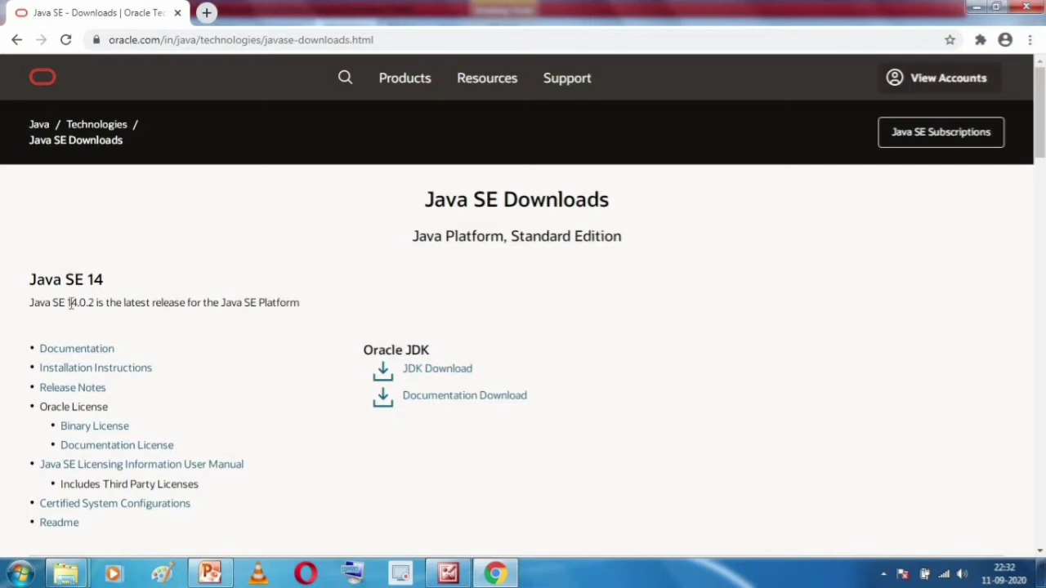
drag(71, 302, 91, 304)
click(97, 305)
scroll(335, 296, down, 1)
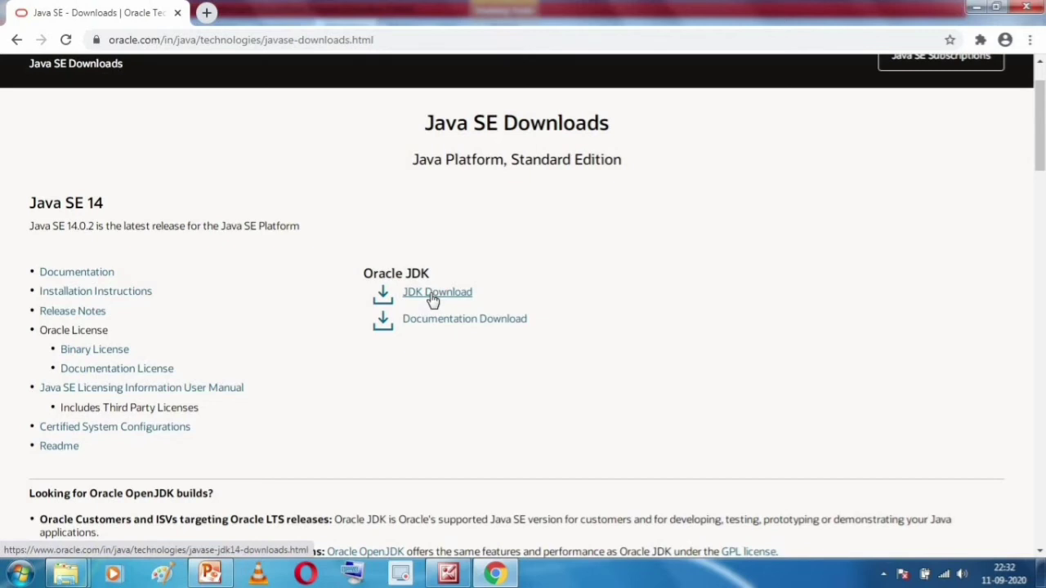
click(431, 299)
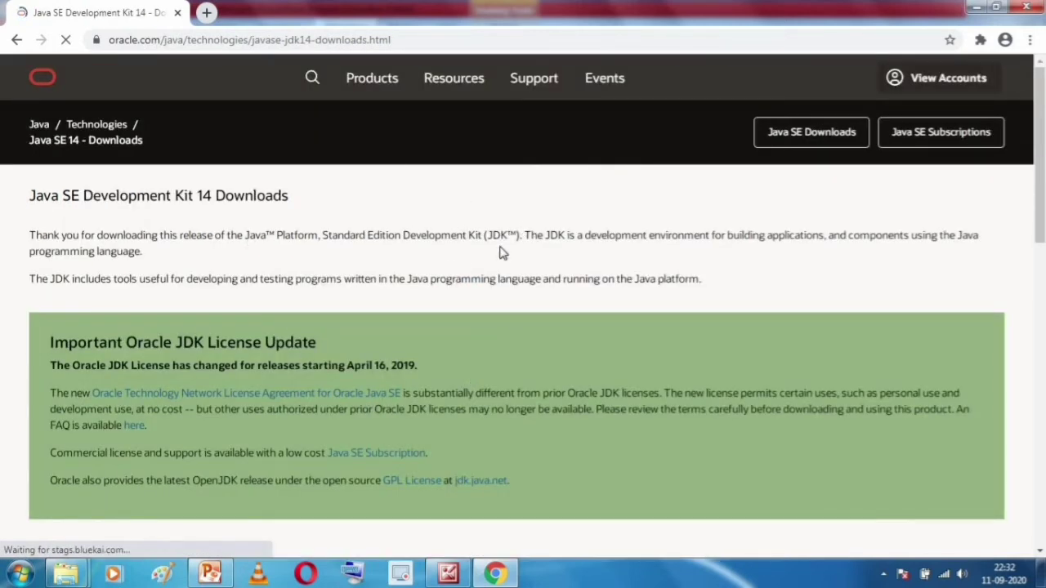
- Examine the Linux and macOS packages in the Java SE Development Kit 14.0.2 download table
scroll(499, 249, down, 3)
scroll(495, 252, down, 8)
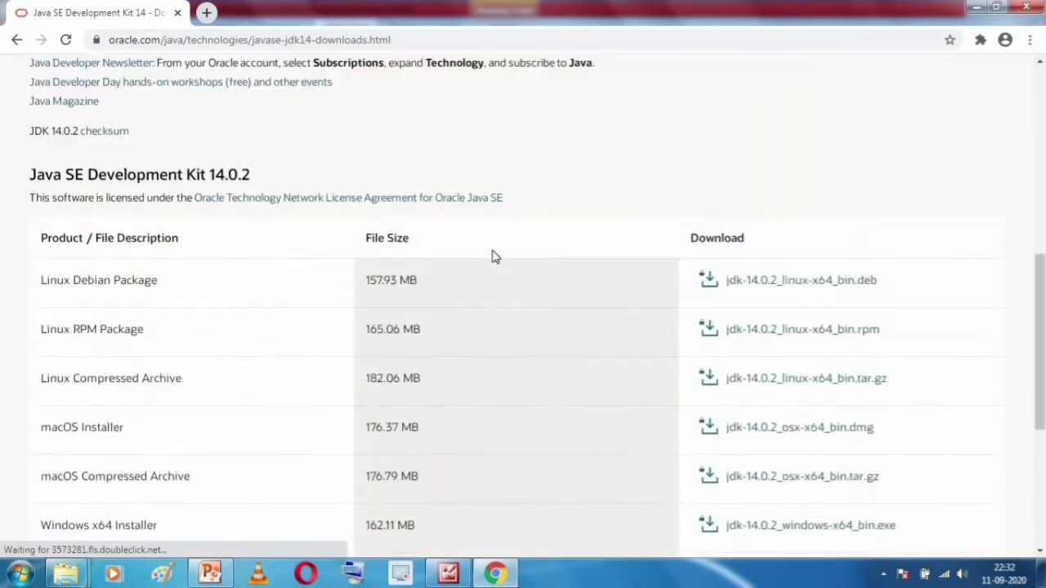
scroll(76, 346, up, 1)
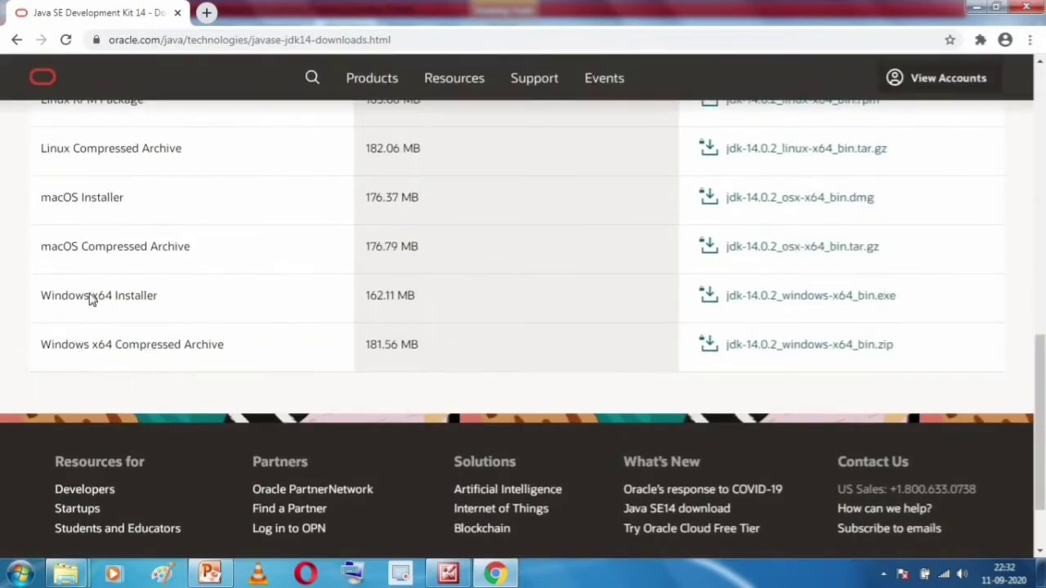
scroll(89, 297, up, 3)
scroll(86, 304, down, 2)
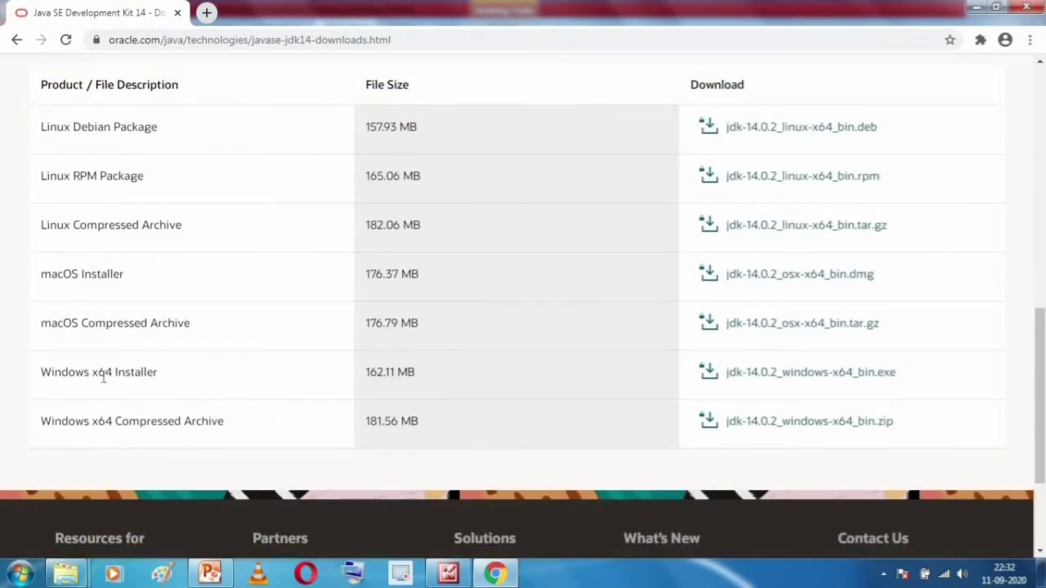
drag(45, 125, 139, 128)
drag(46, 176, 215, 198)
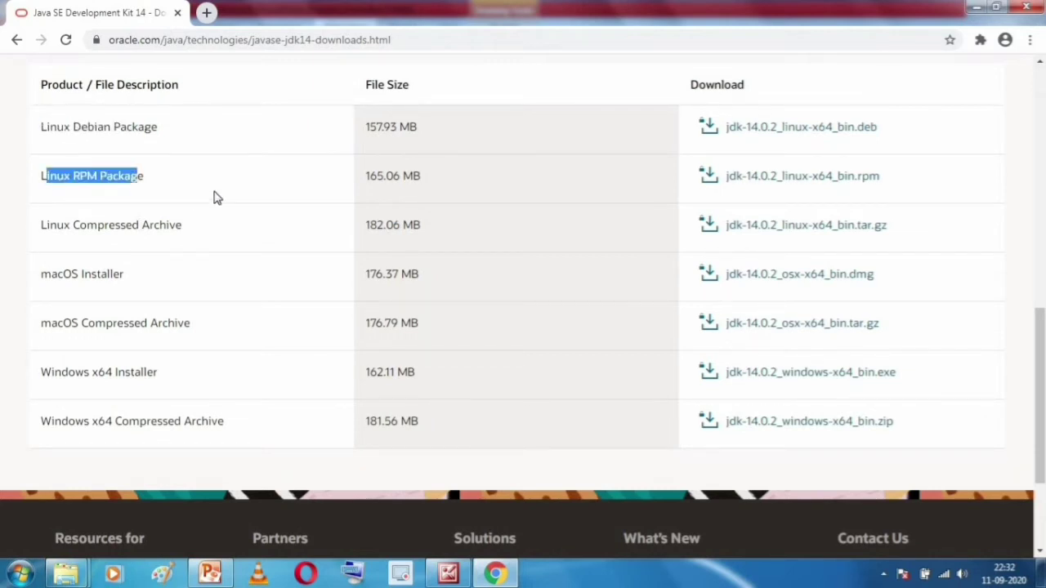
click(110, 261)
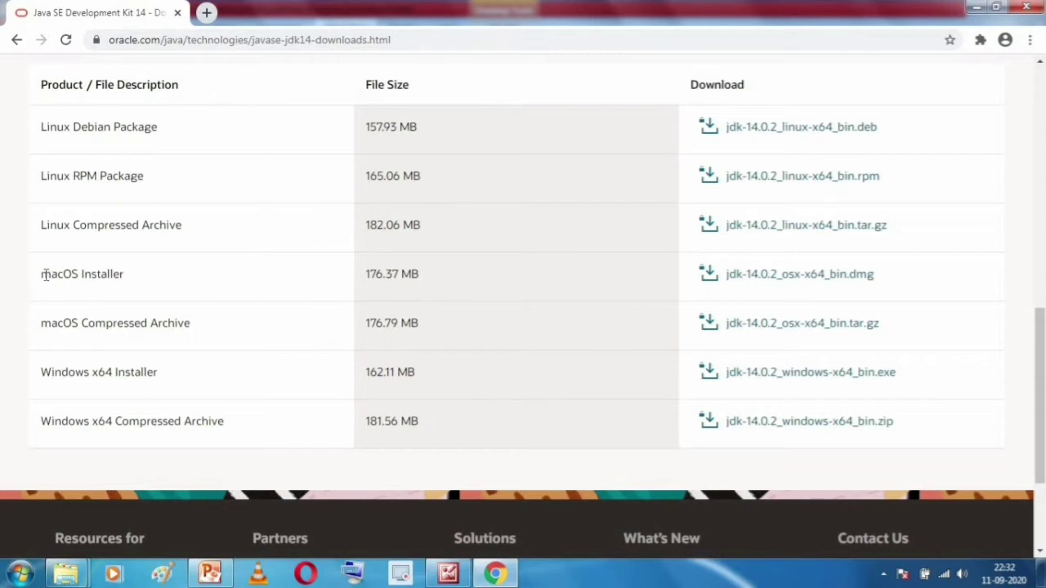
drag(40, 274, 137, 281)
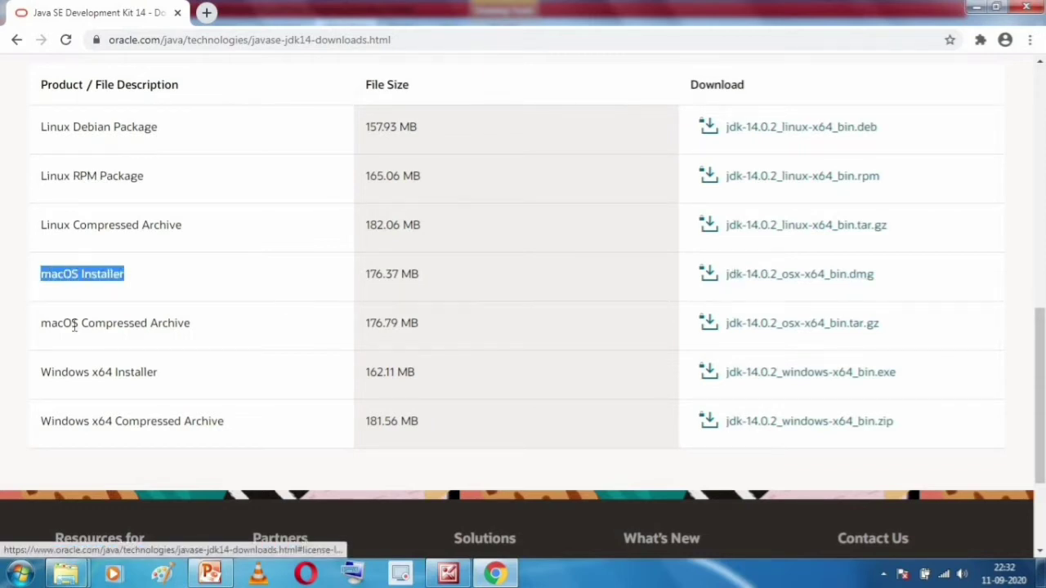
- Examine the Windows x64 Installer entry, highlighting its x64 label, file size and download file name
drag(54, 325, 161, 381)
click(36, 385)
click(104, 378)
drag(93, 376, 113, 374)
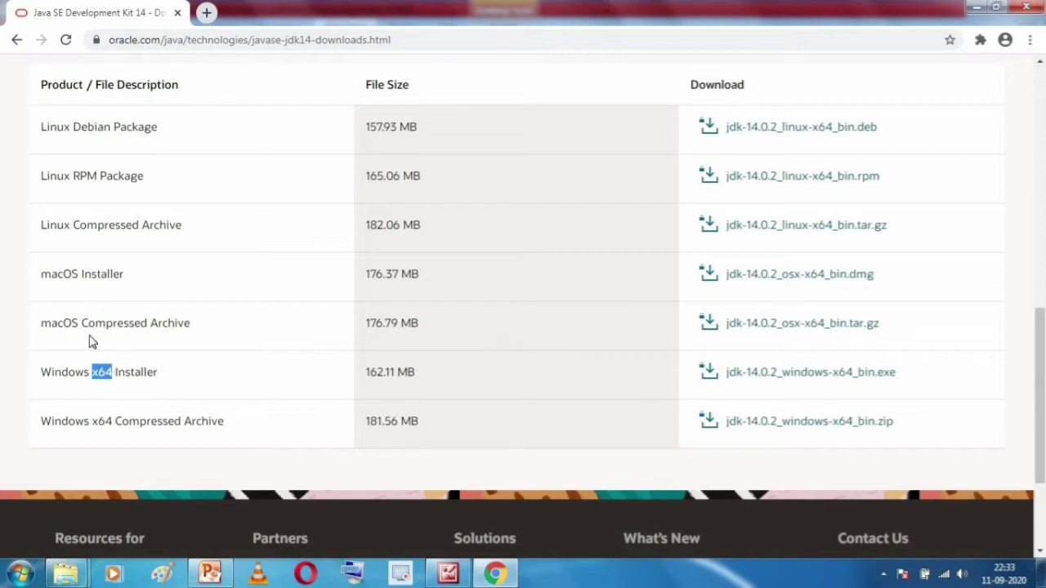
drag(113, 370, 99, 372)
click(120, 388)
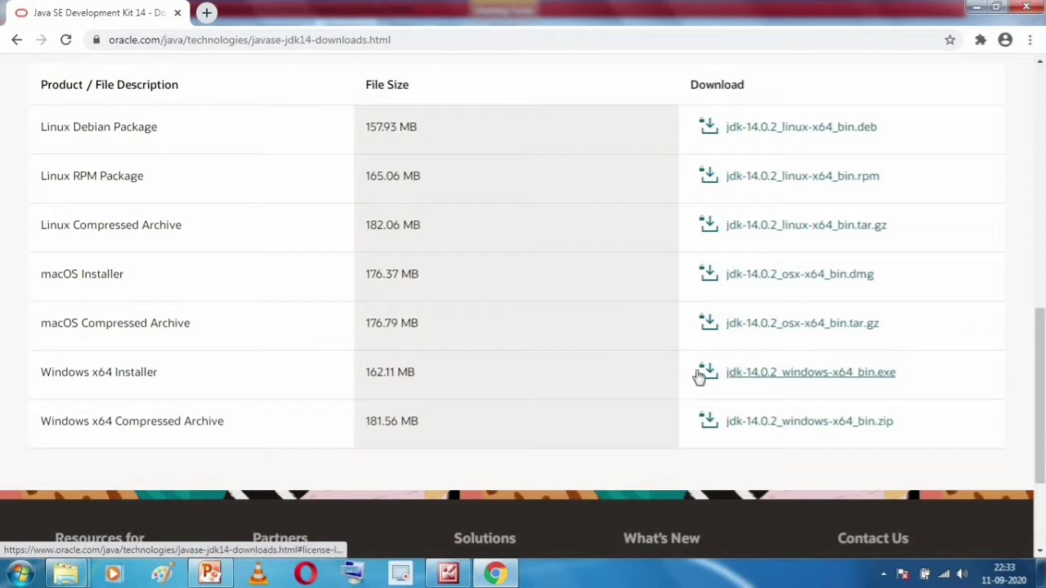
drag(454, 388, 1005, 358)
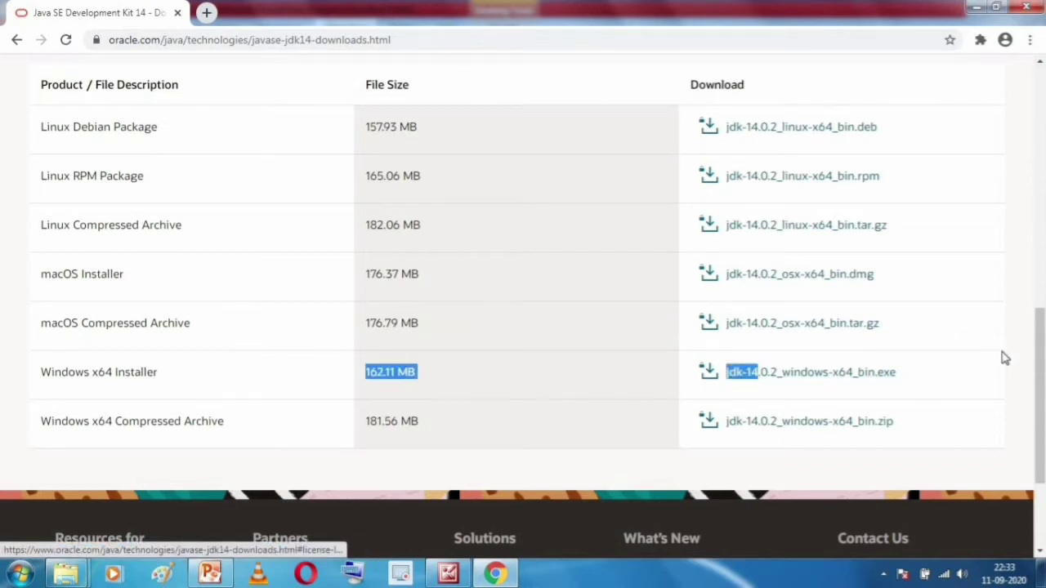
click(780, 393)
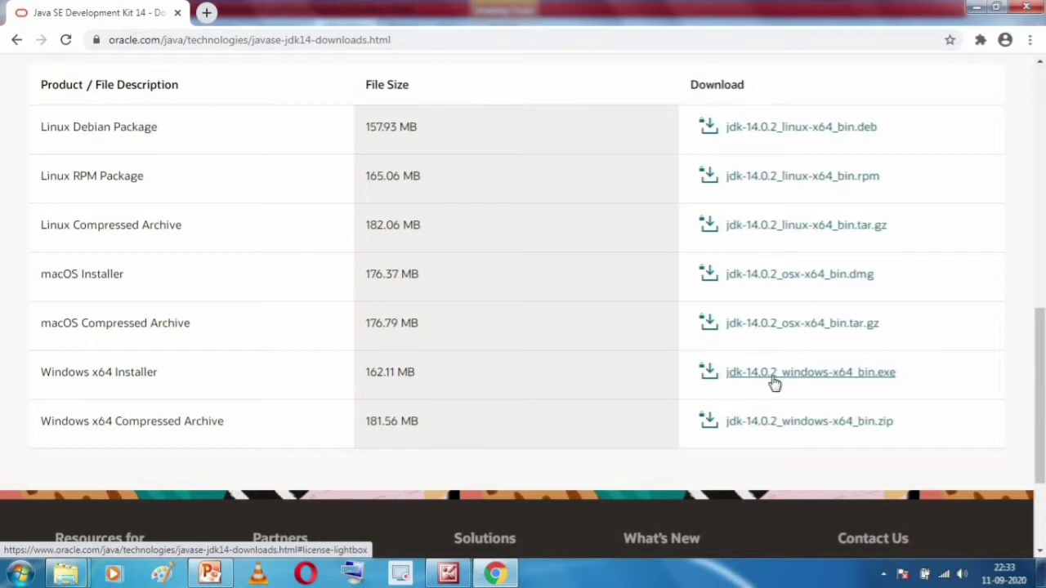
- Accept the Oracle Technology Network License Agreement and start downloading jdk-14.0.2_windows-x64_bin.exe
click(773, 375)
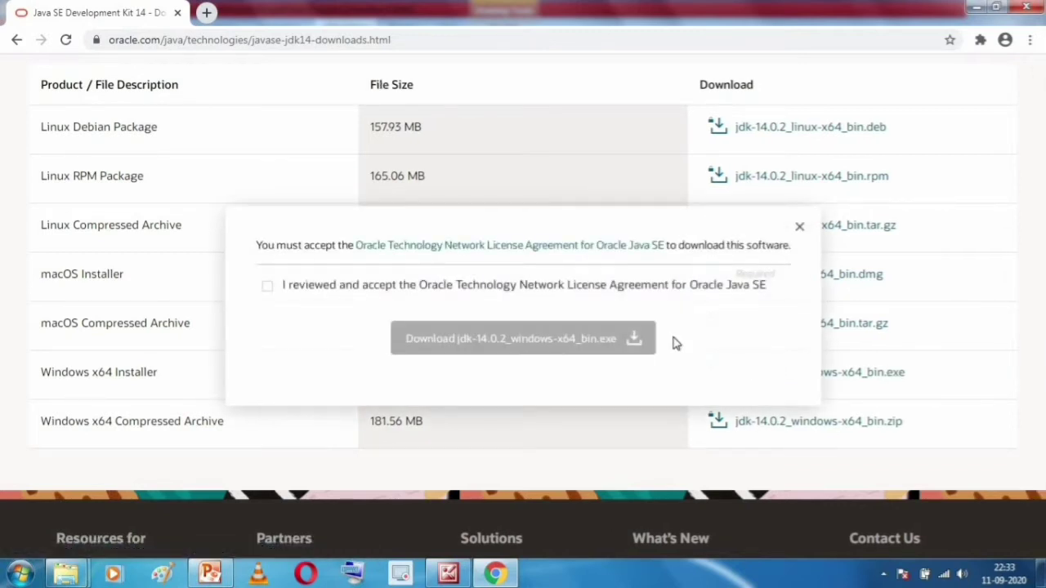
double_click(327, 244)
click(332, 233)
click(268, 290)
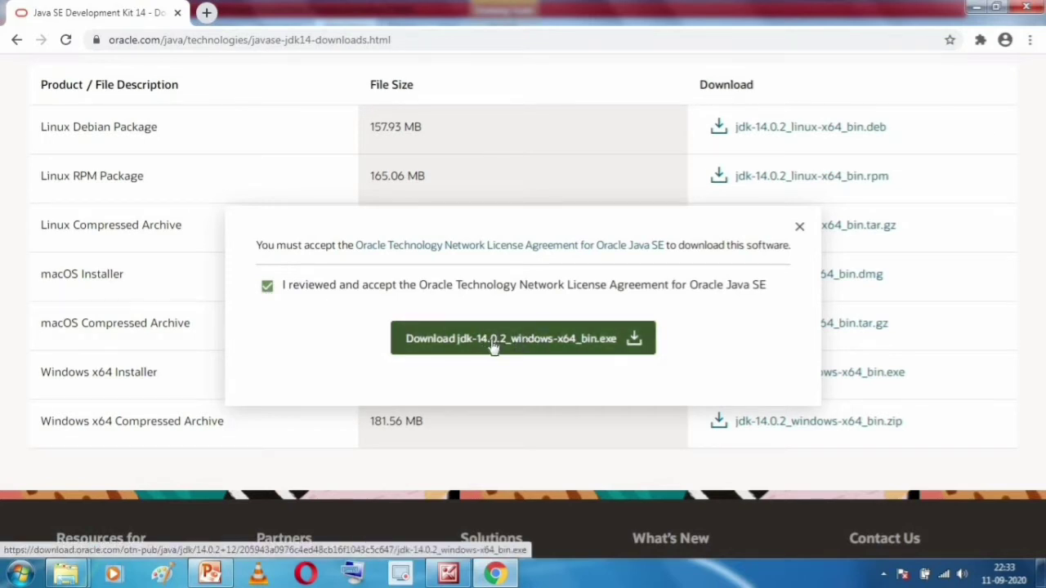
click(577, 343)
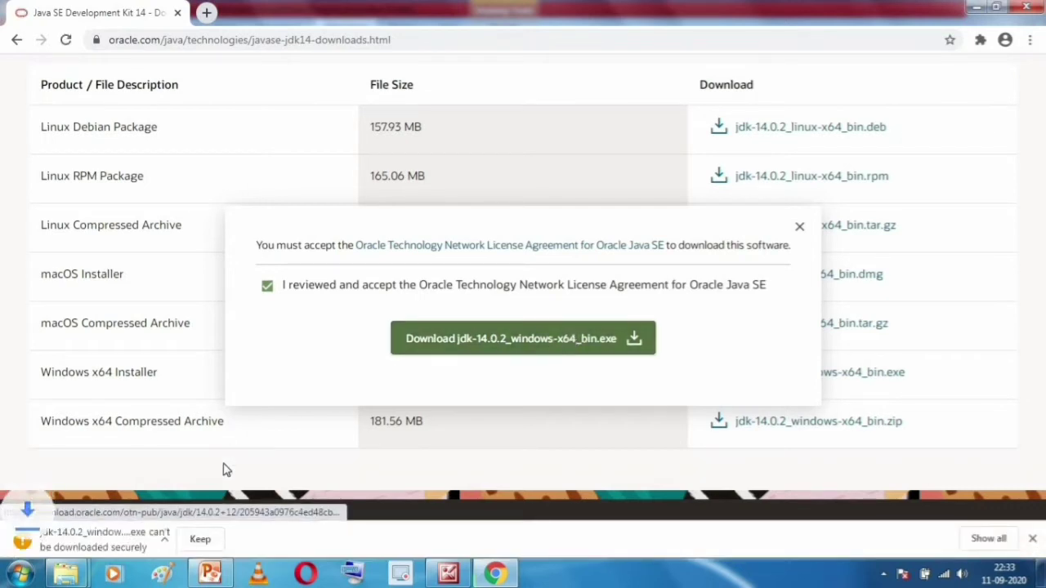
- Discard the new JDK download and close the license agreement dialog
click(237, 542)
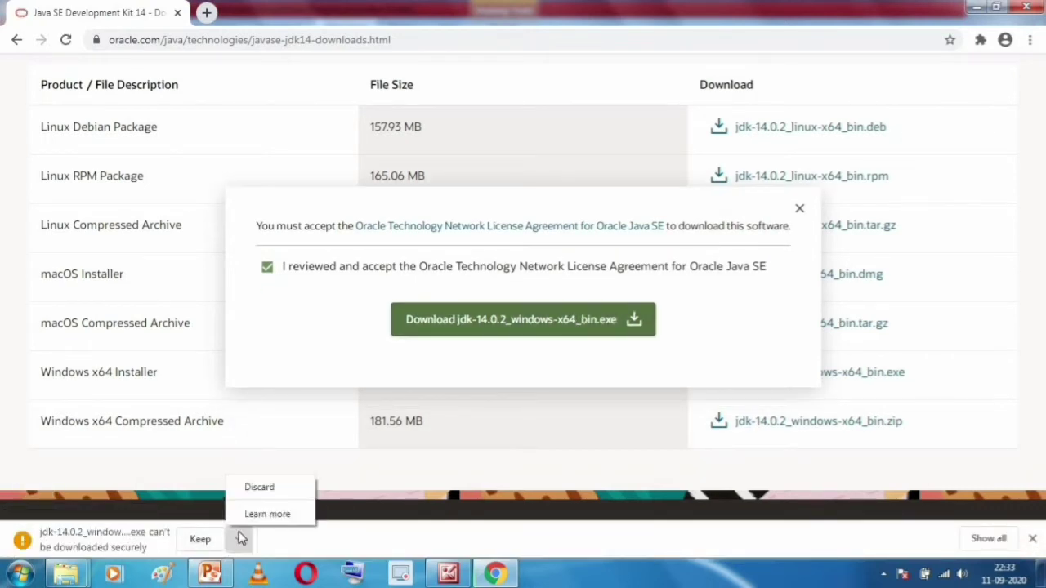
click(260, 491)
click(800, 226)
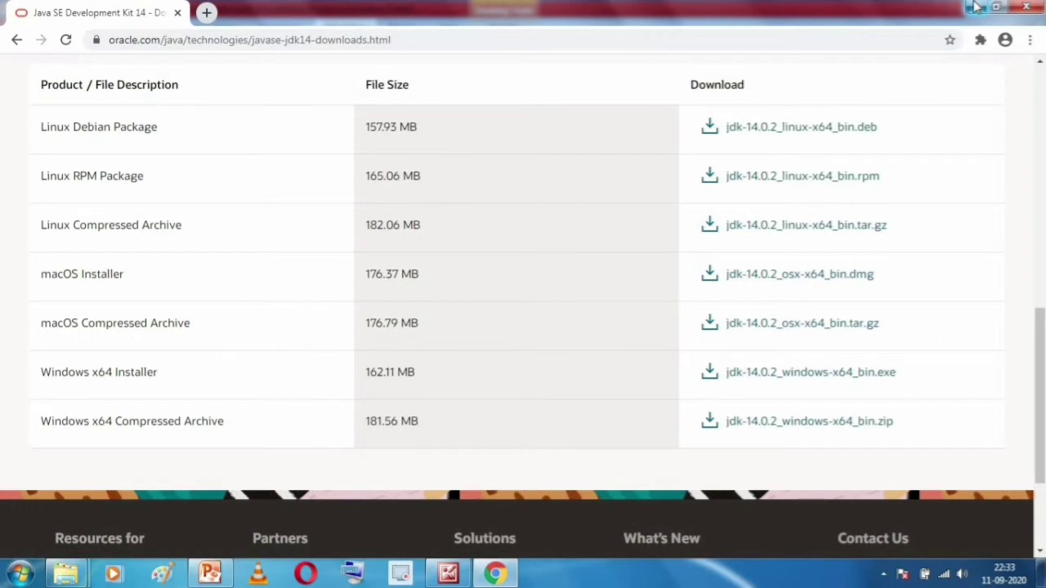
- Find jdk-14.0.2_windows-x64_bin.exe in the browser's download list, show it in its folder and run the installer
click(1029, 39)
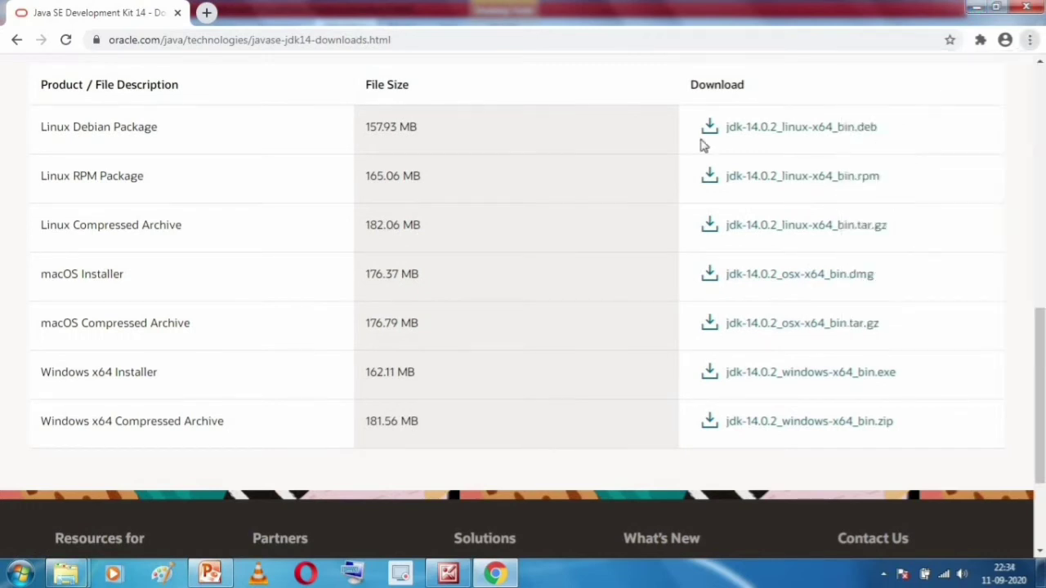
key(ctrl+j)
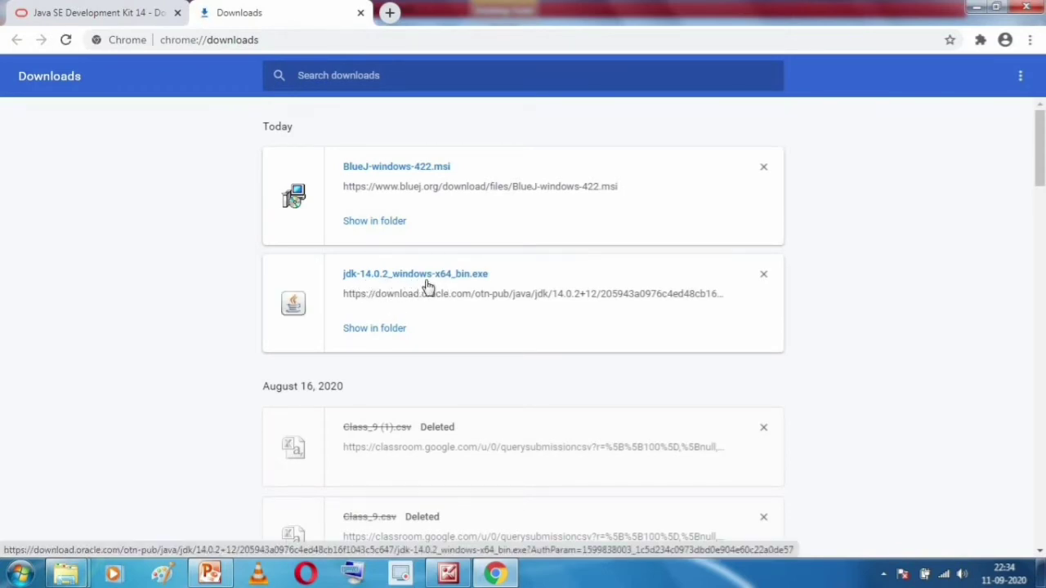
click(367, 333)
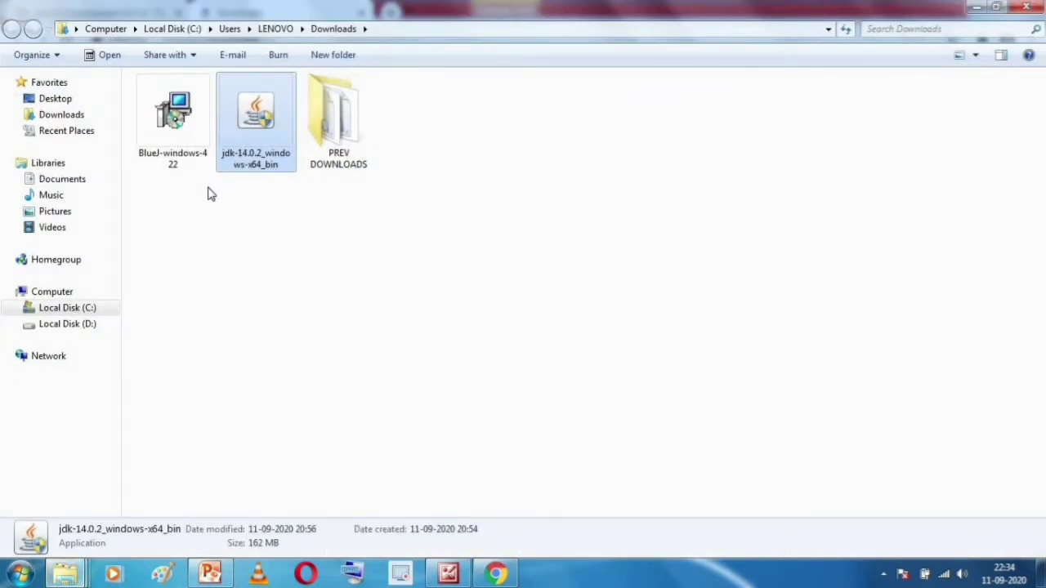
double_click(265, 141)
- Return to Chrome, open Google's home page in a new tab and recheck the JDK table's Windows entries
click(490, 482)
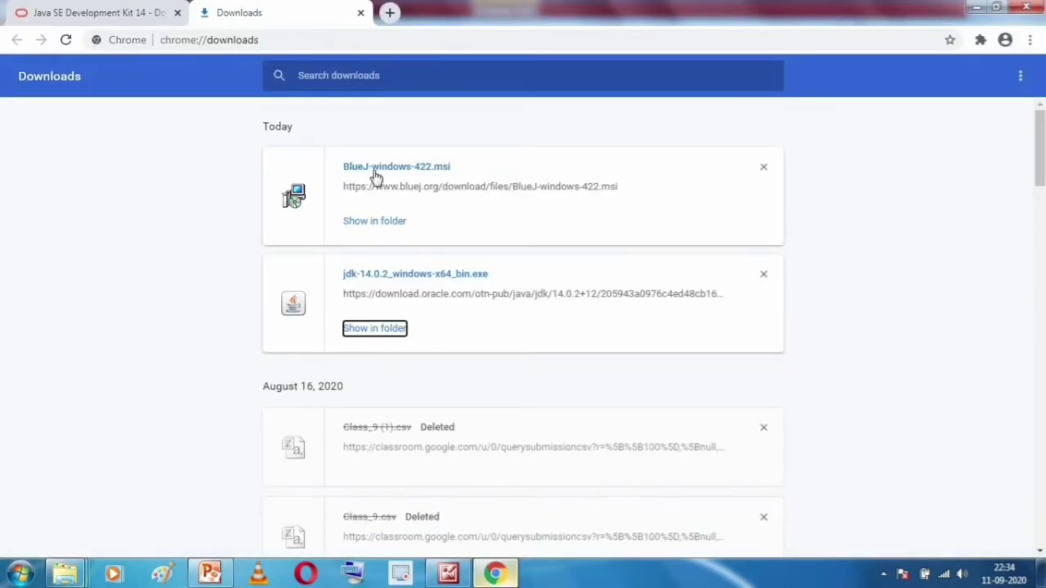
click(94, 12)
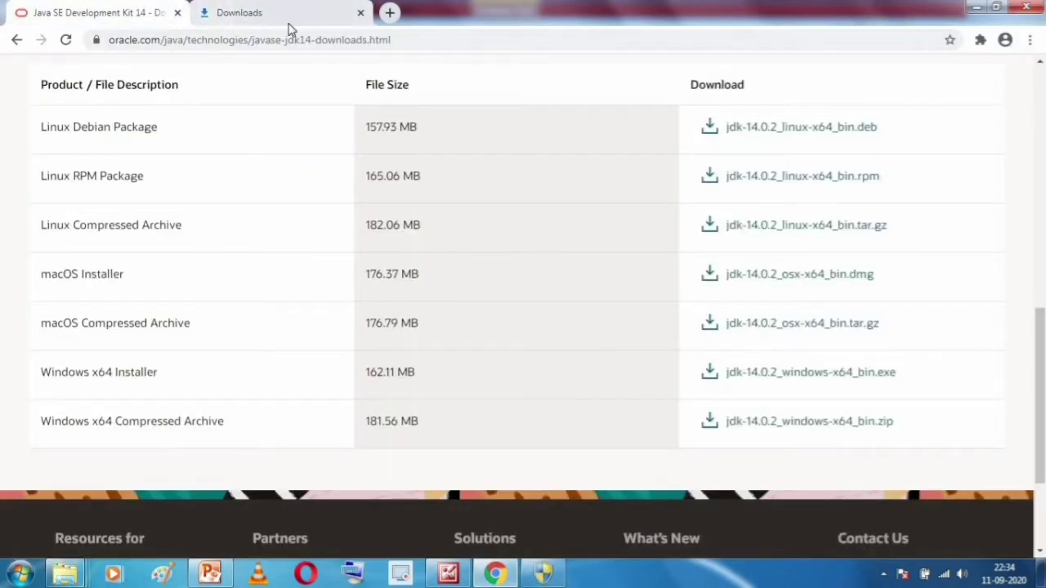
scroll(228, 59, up, 3)
click(390, 13)
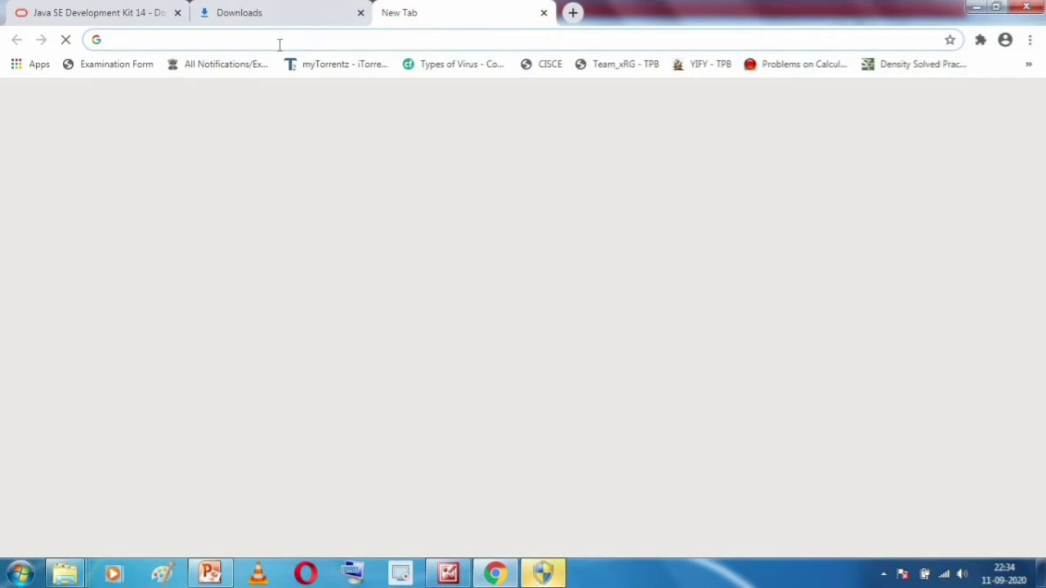
text(g)
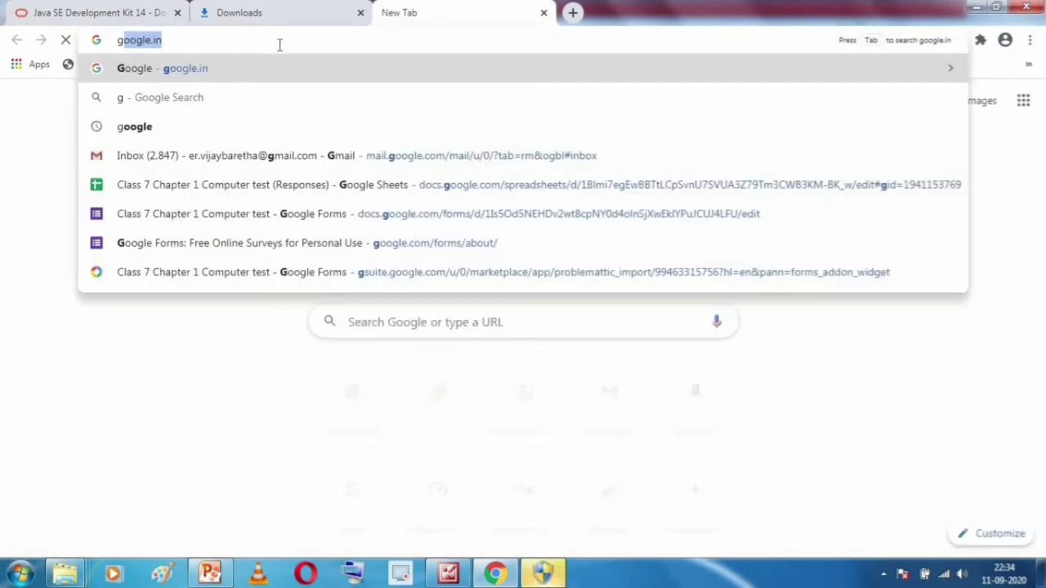
key(Return)
click(7, 9)
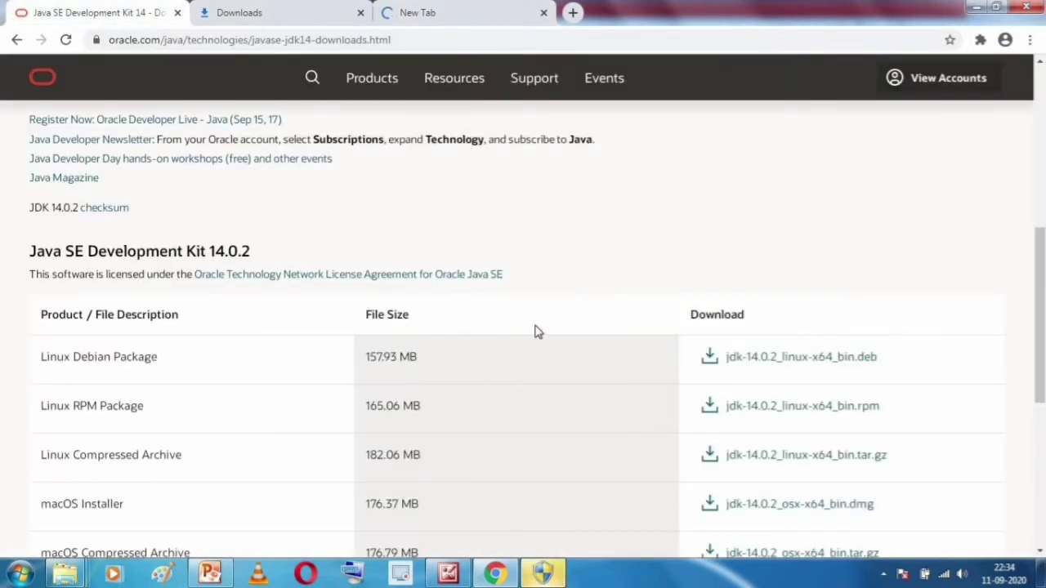
scroll(212, 403, down, 4)
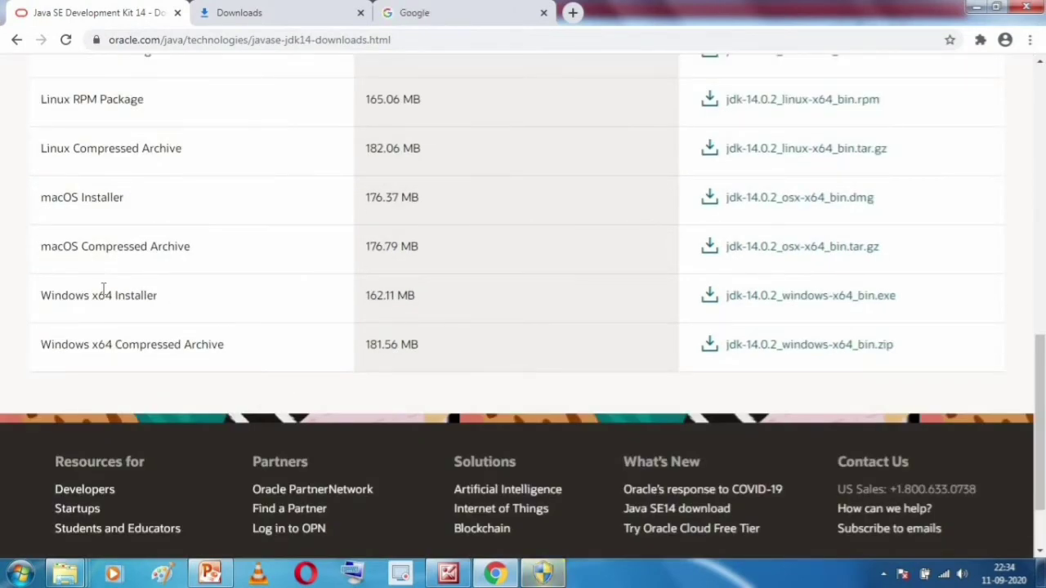
click(472, 10)
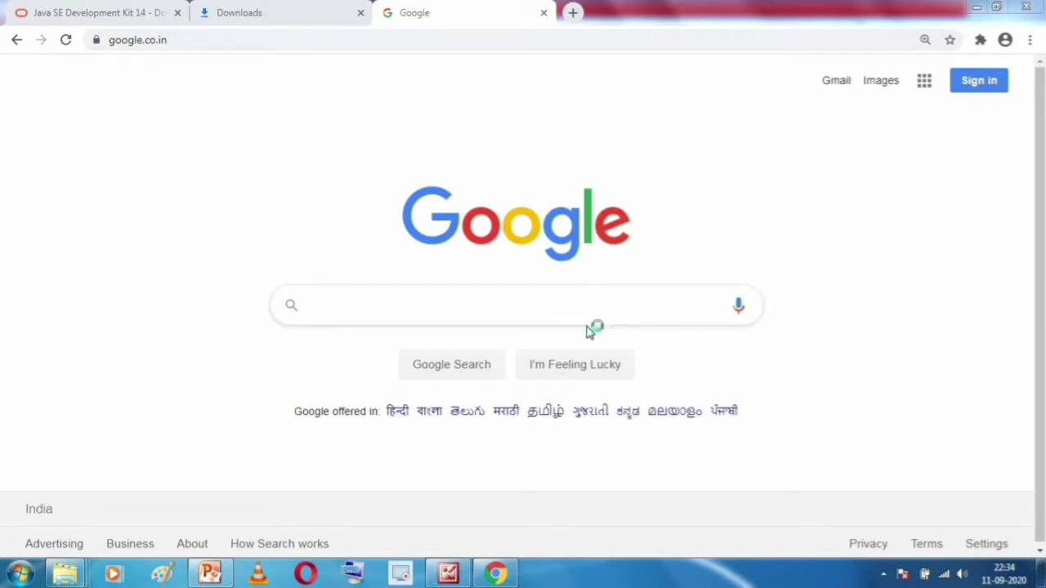
- Switch to the Java SE Development Kit 14.0.2 installer and agree to reinstall the software
click(978, 8)
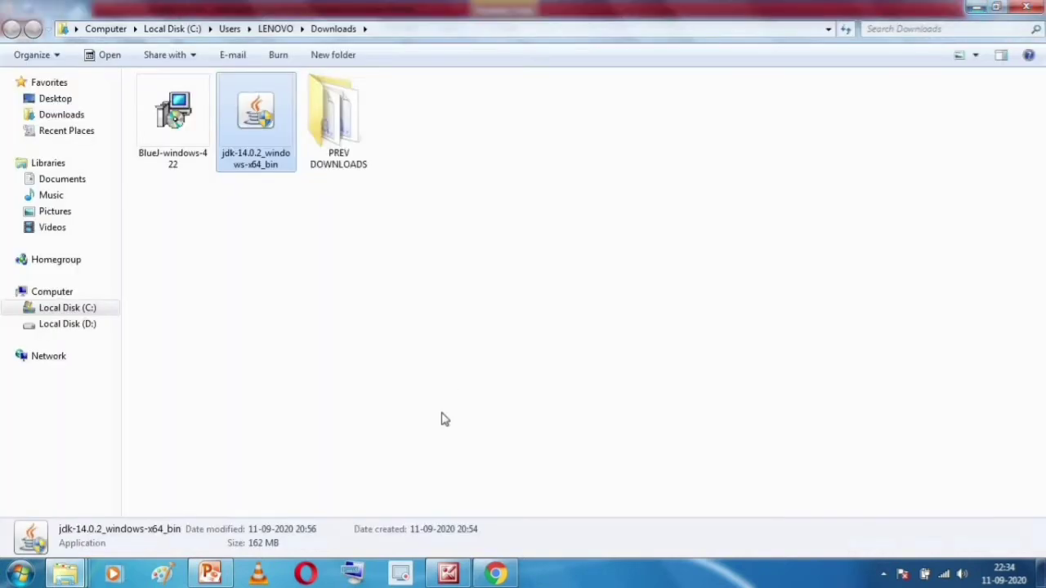
key(alt+Tab)
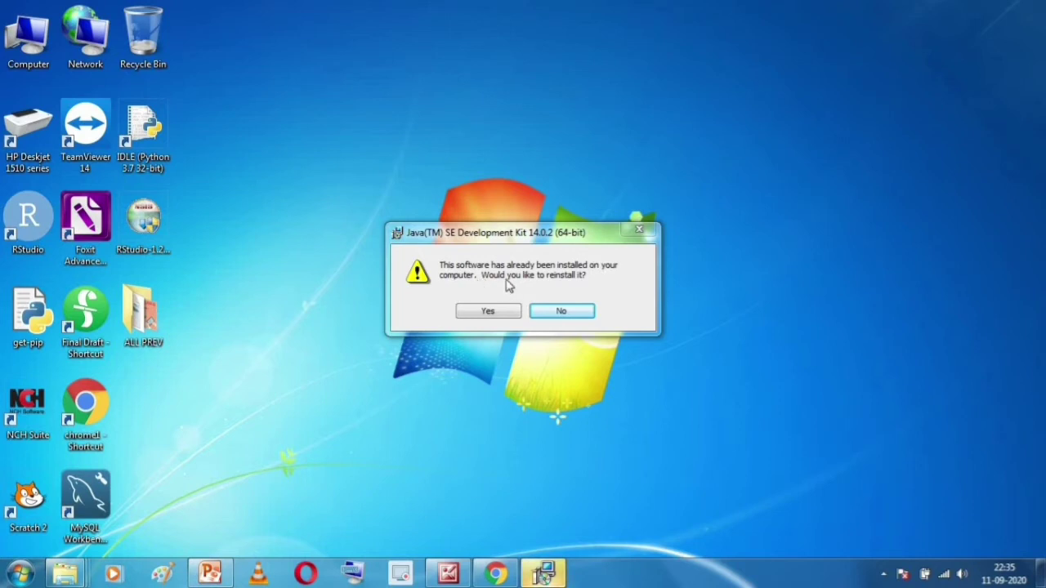
click(489, 311)
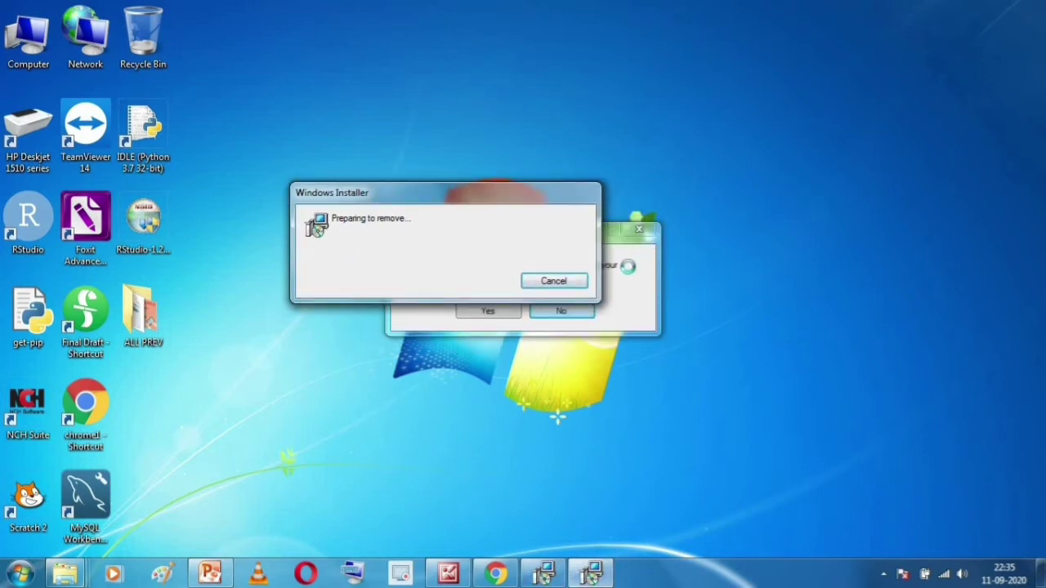
click(627, 270)
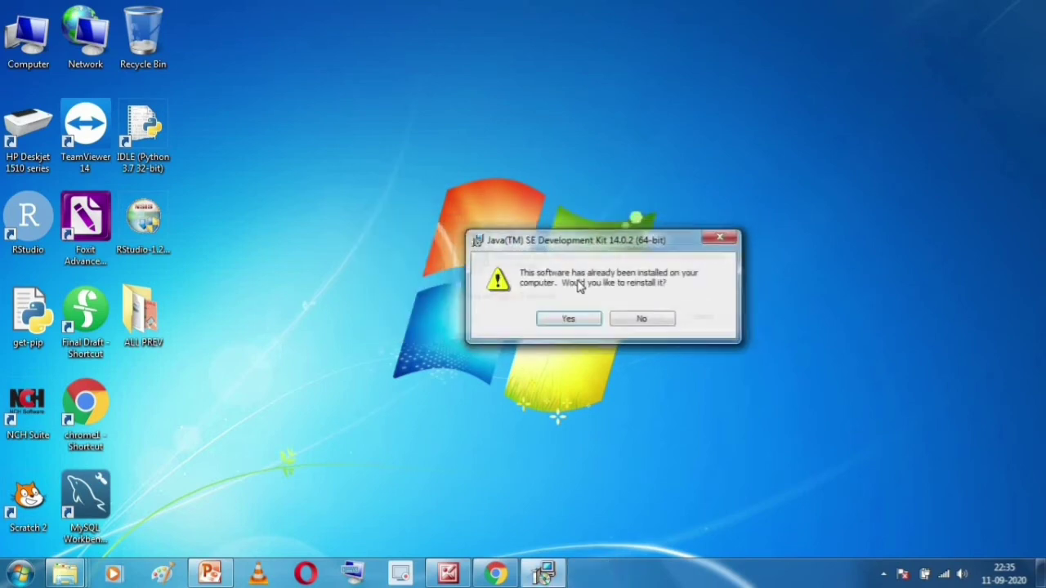
click(566, 315)
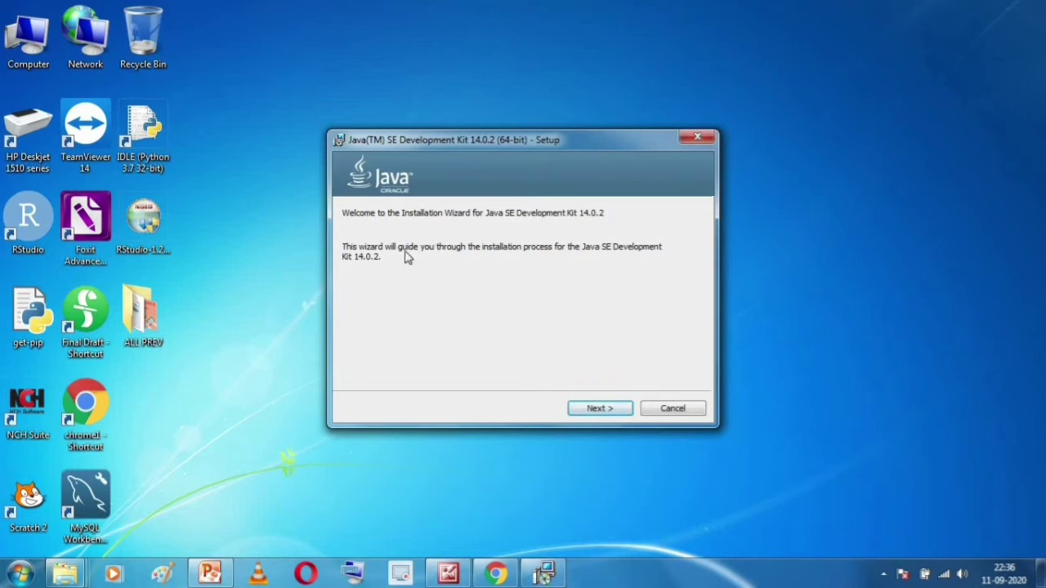
- Start installing the JDK into C:\Program Files\Java\jdk-14.0.2\ and reposition the progress window
click(615, 409)
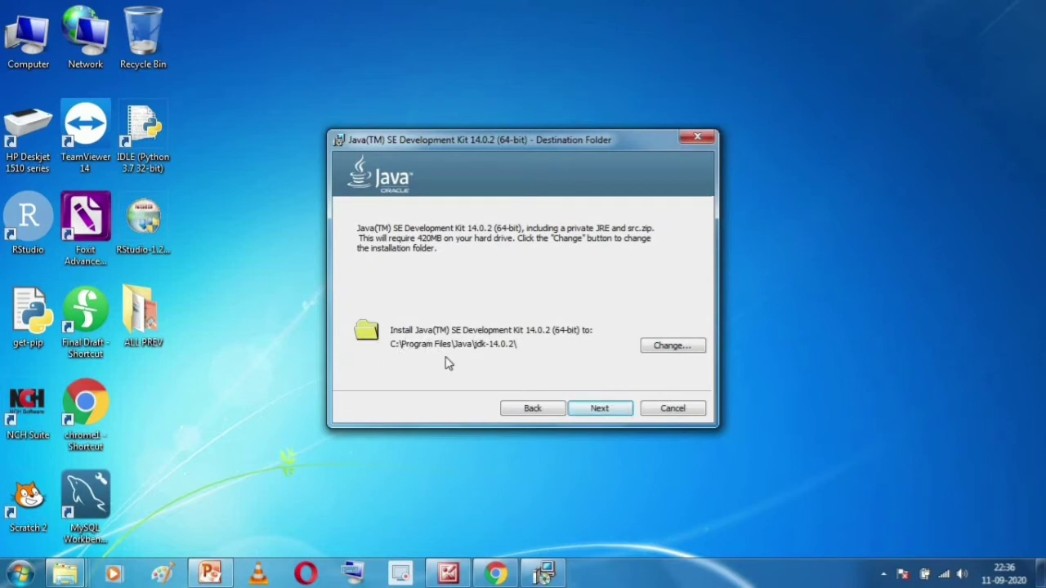
click(603, 412)
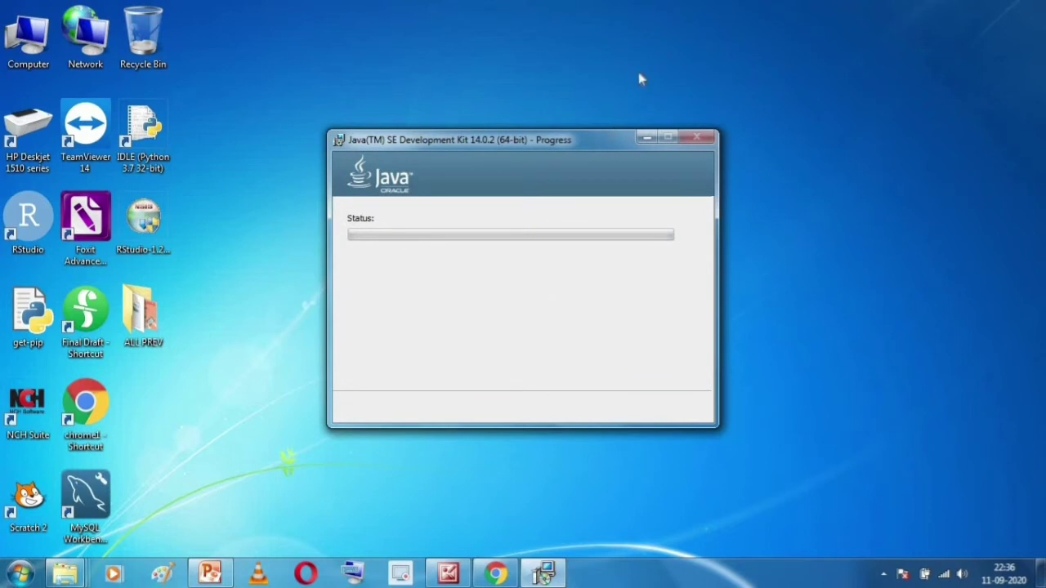
drag(473, 140, 417, 113)
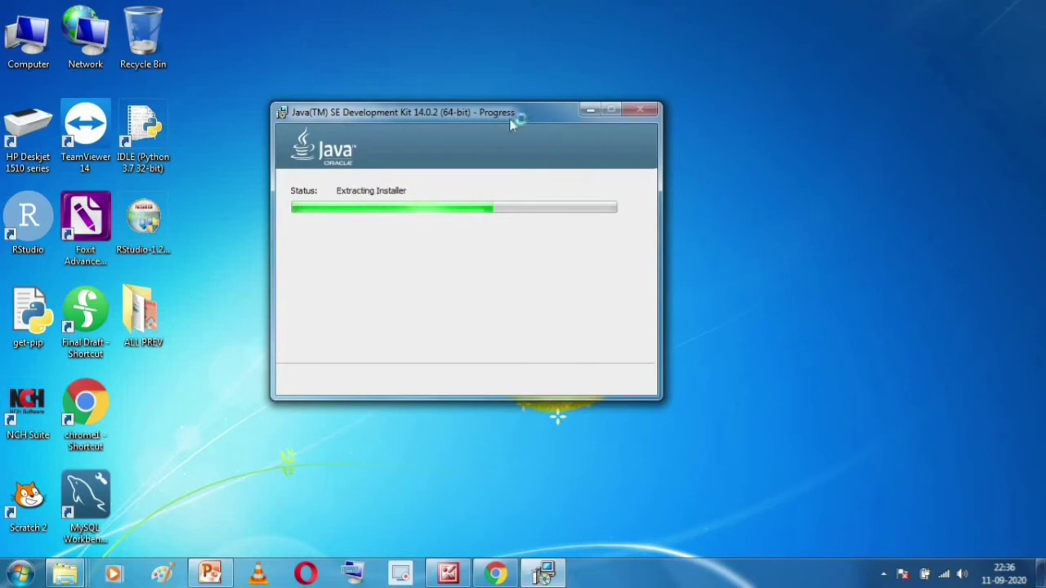
drag(389, 106, 331, 100)
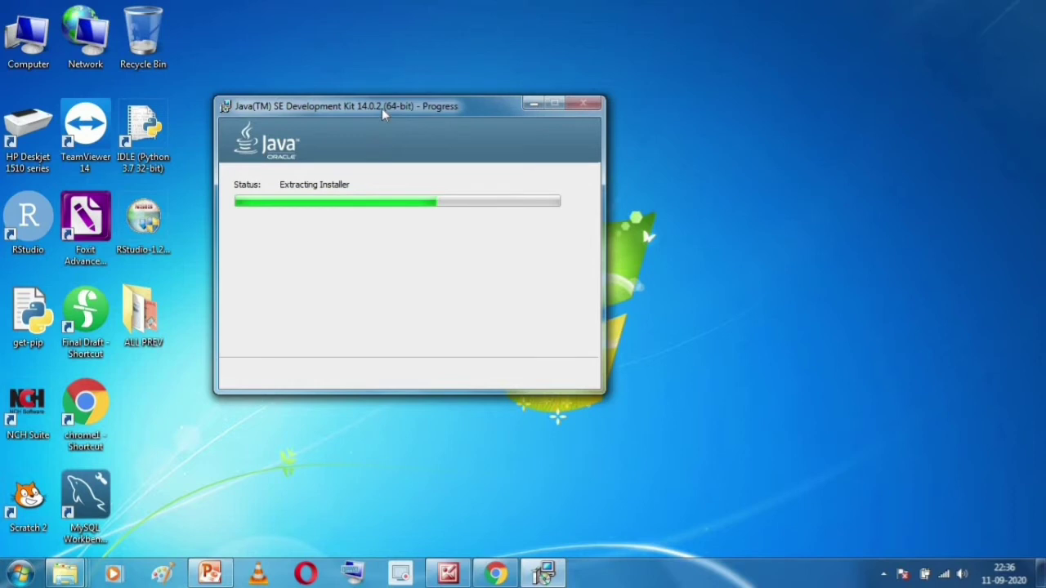
drag(382, 108, 500, 85)
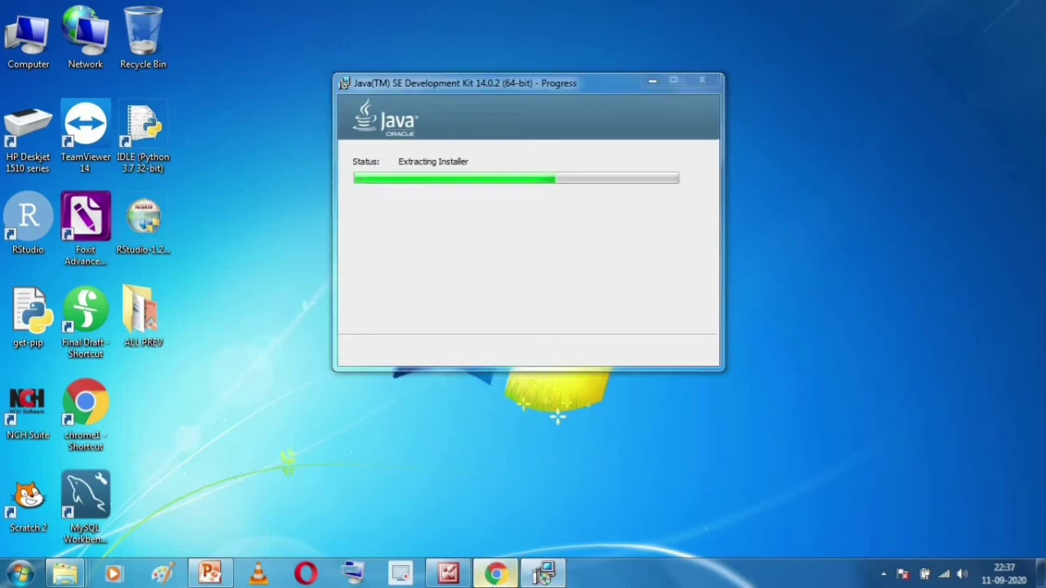
- Search Google for "jdk for 32 bit windows 7" in Chrome and open Oracle's Java SE Development Kit 8 downloads page
click(495, 574)
click(410, 304)
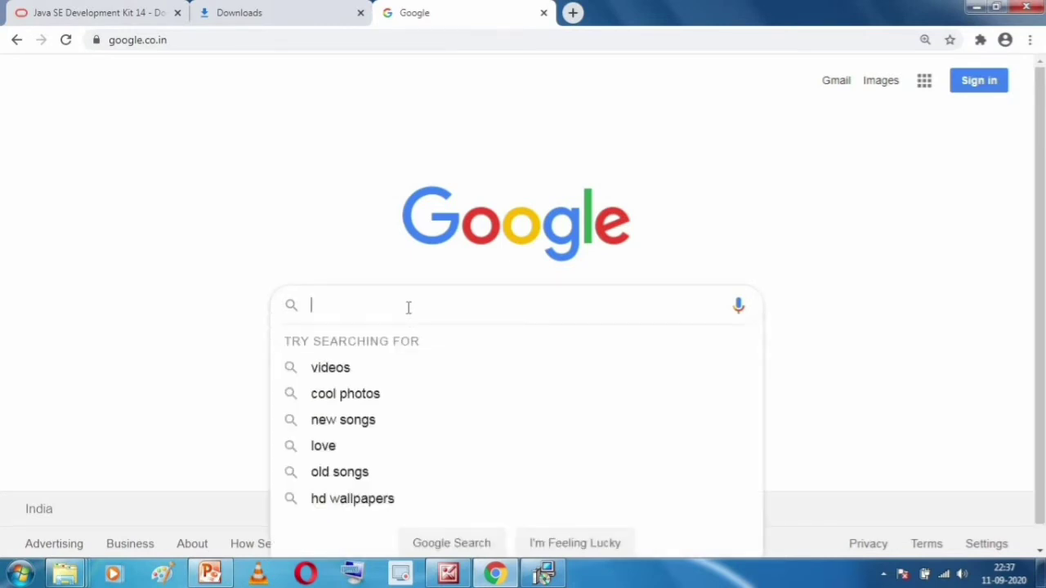
text(JDK )
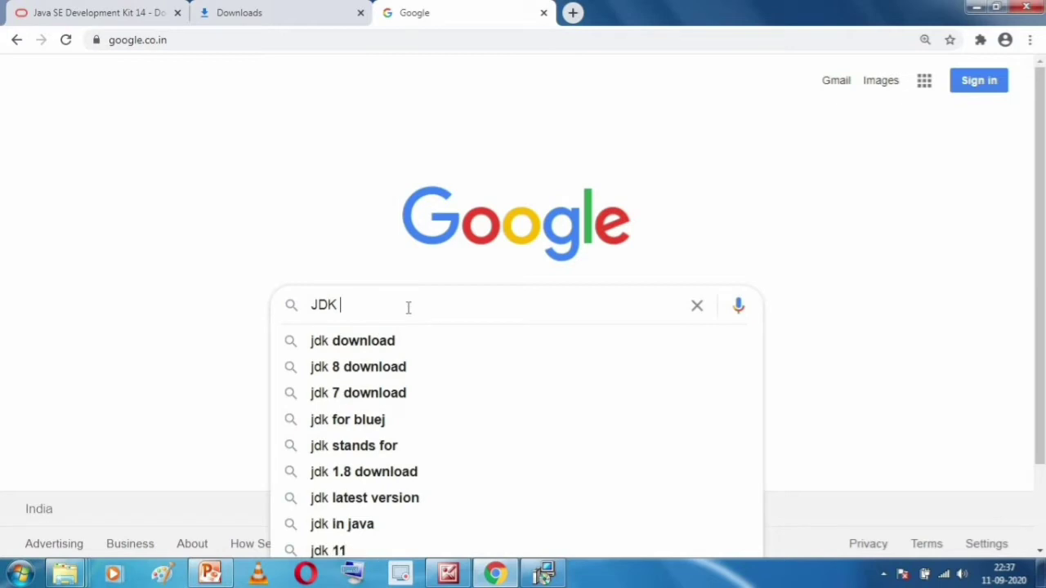
text(for 32 bit)
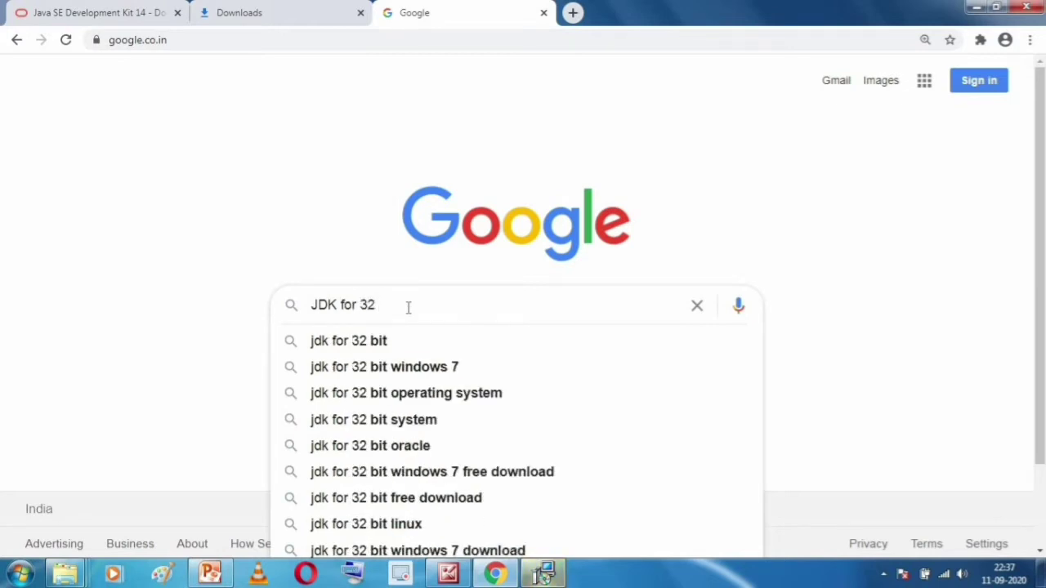
click(430, 367)
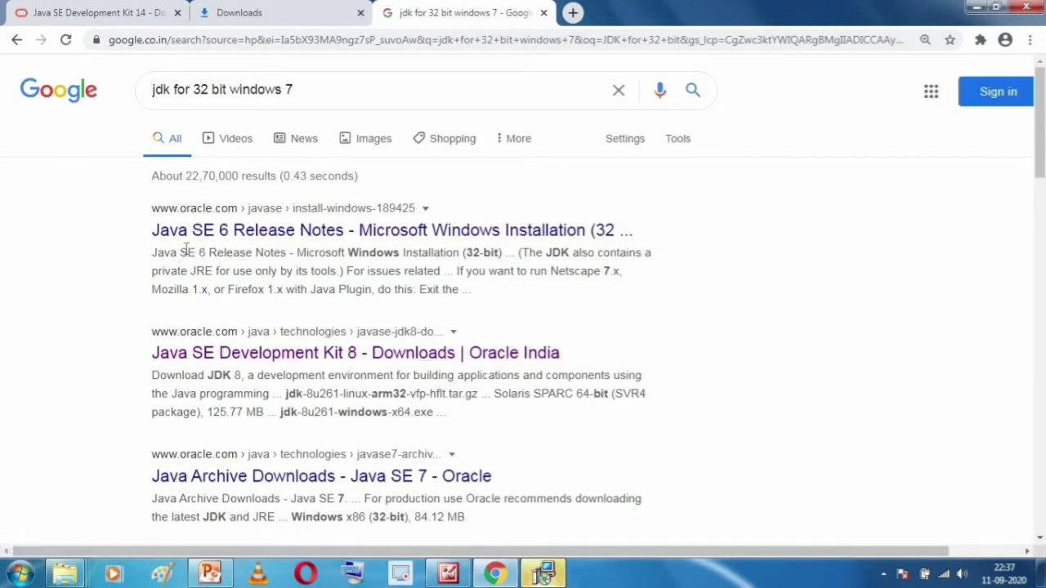
click(314, 362)
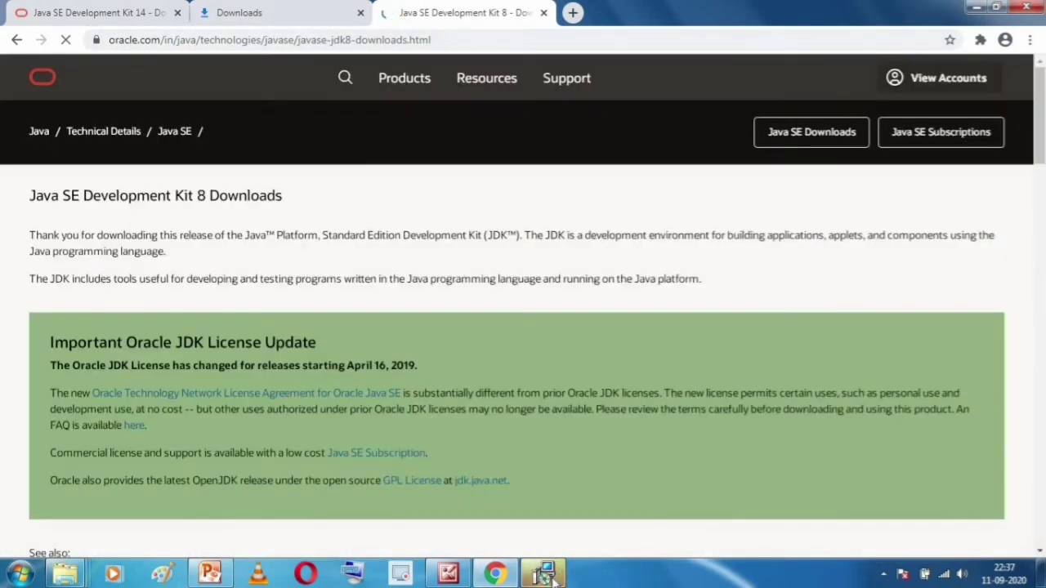
- Switch back to the JDK 14.0.2 installer, close the completed setup and minimize Chrome to show the desktop
click(543, 572)
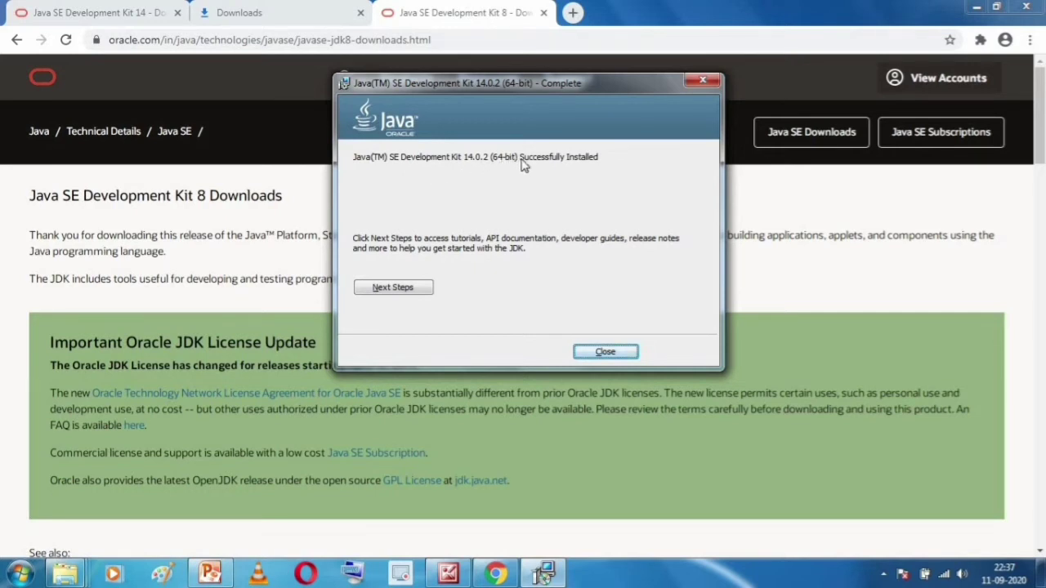
click(606, 353)
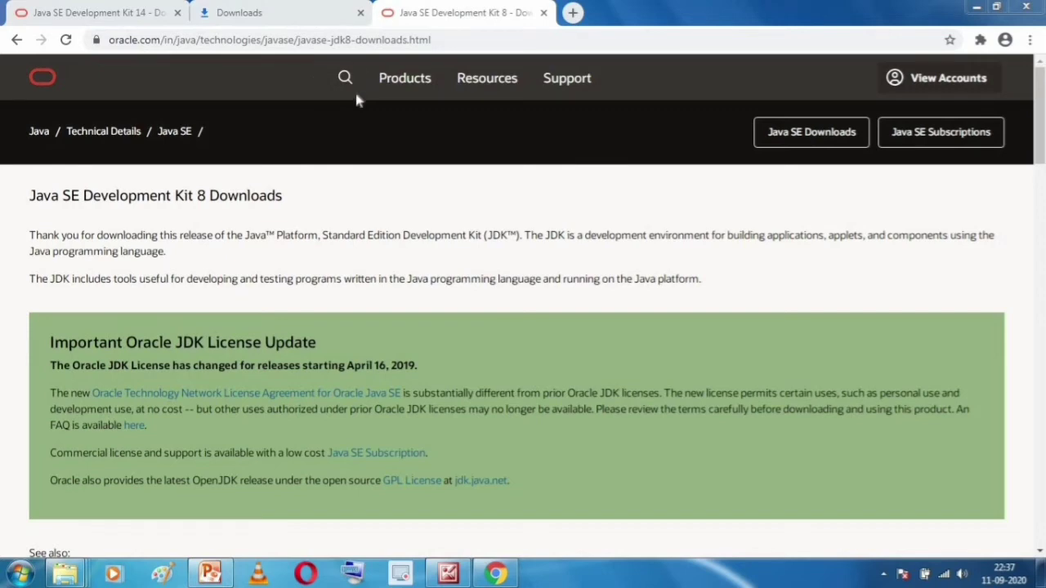
click(976, 7)
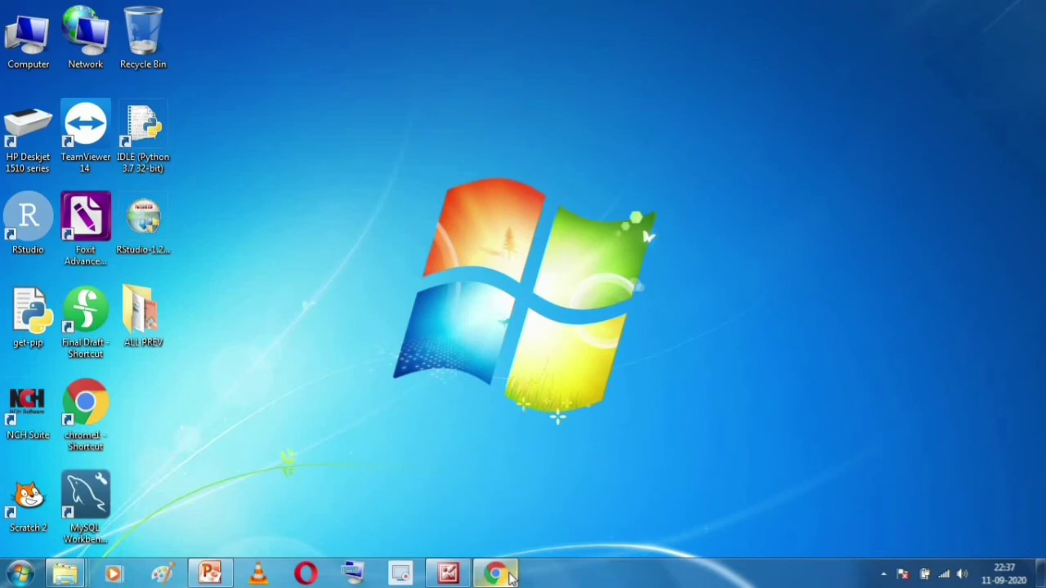
- Return to Chrome, search for "blue j download" in a new tab and open the bluej.org website
click(509, 575)
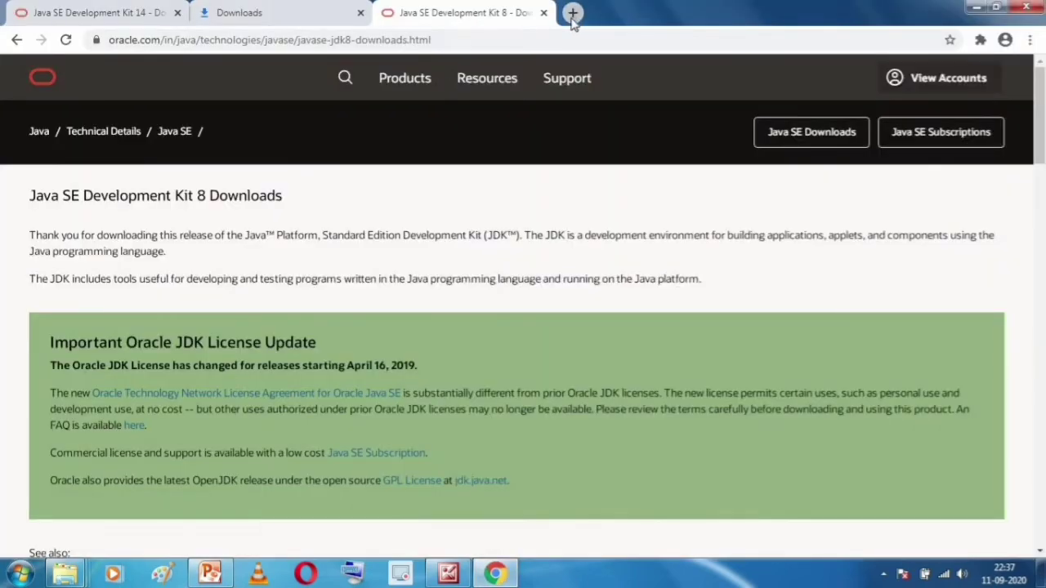
click(573, 13)
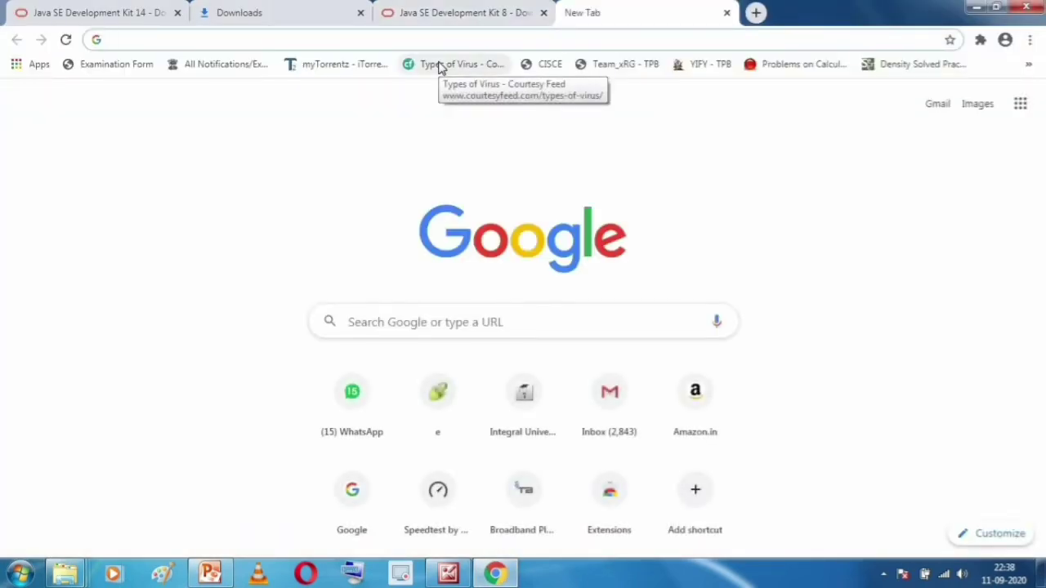
text(blue)
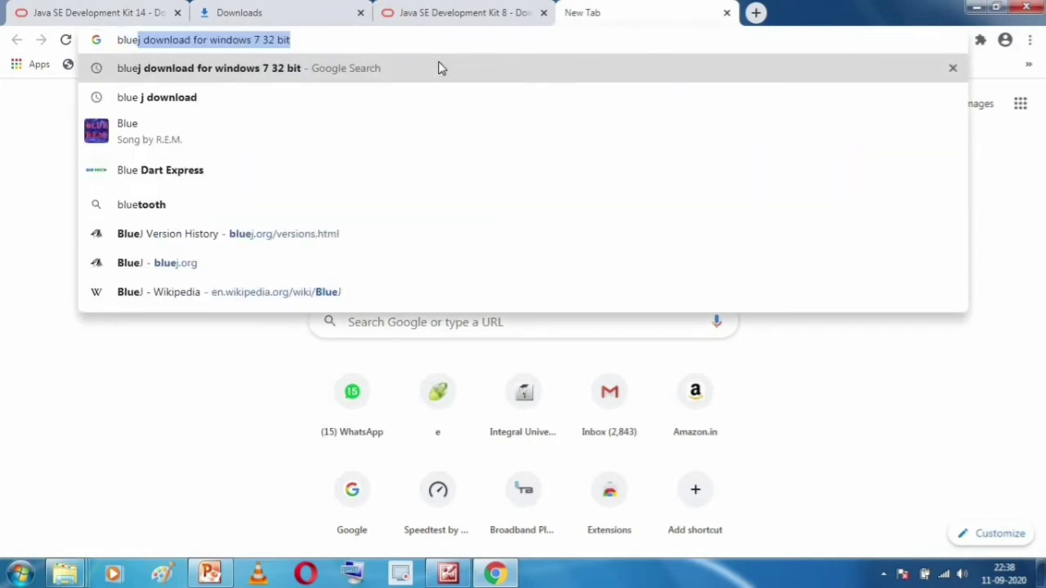
text( J)
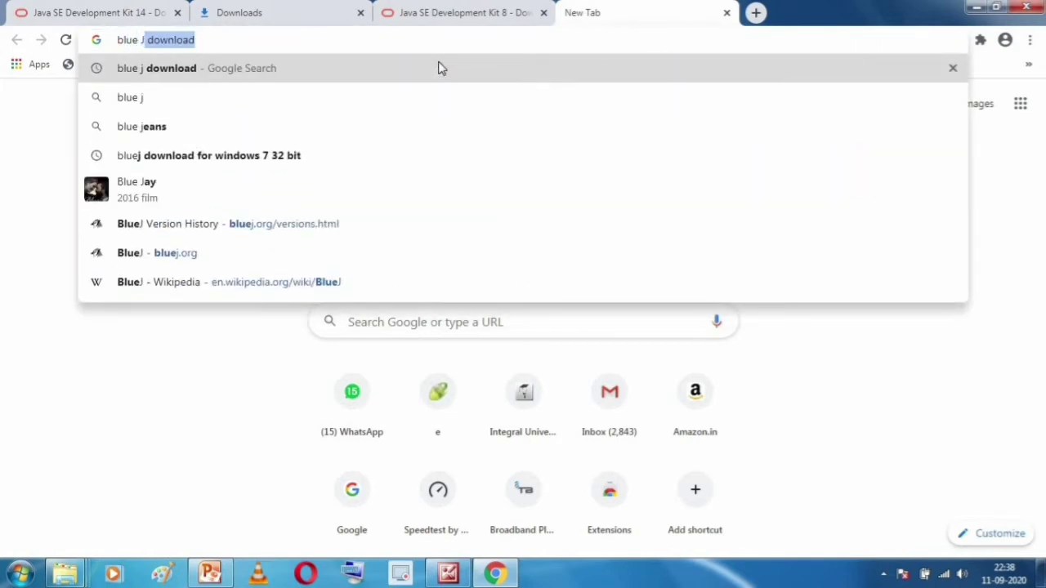
click(438, 67)
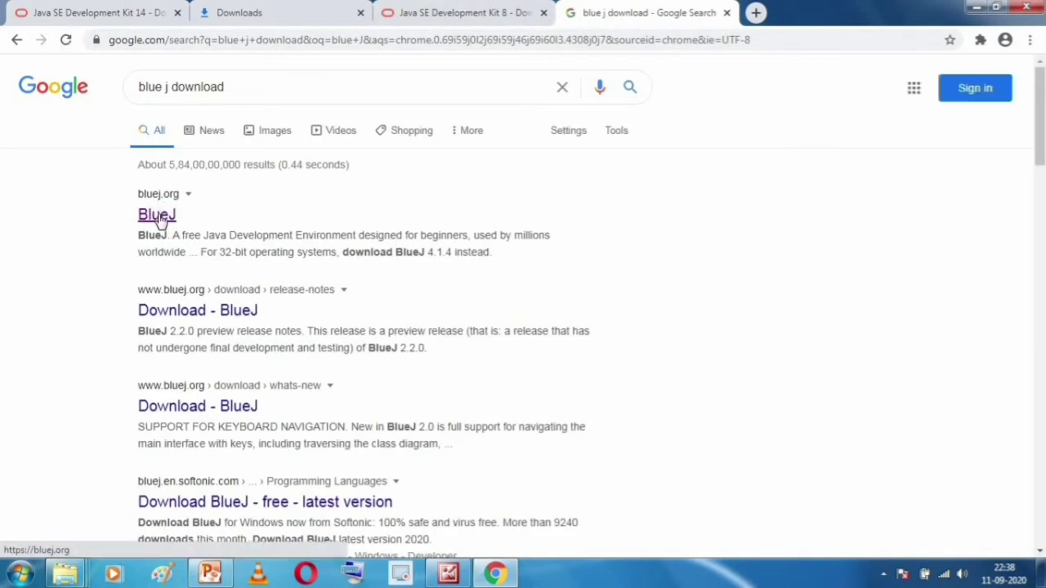
click(160, 219)
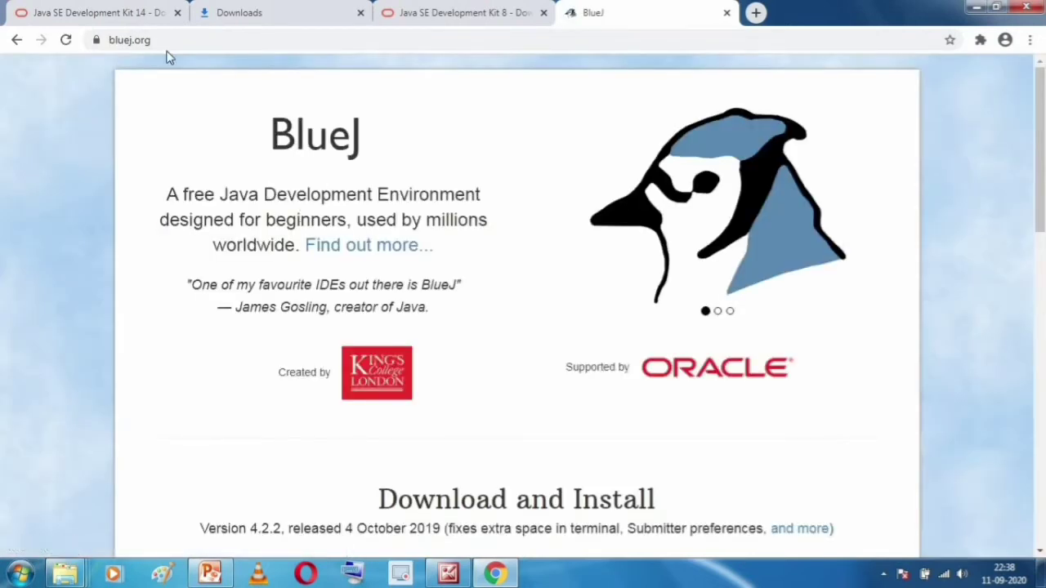
- Examine the BlueJ home page's web address, title and download area
click(158, 40)
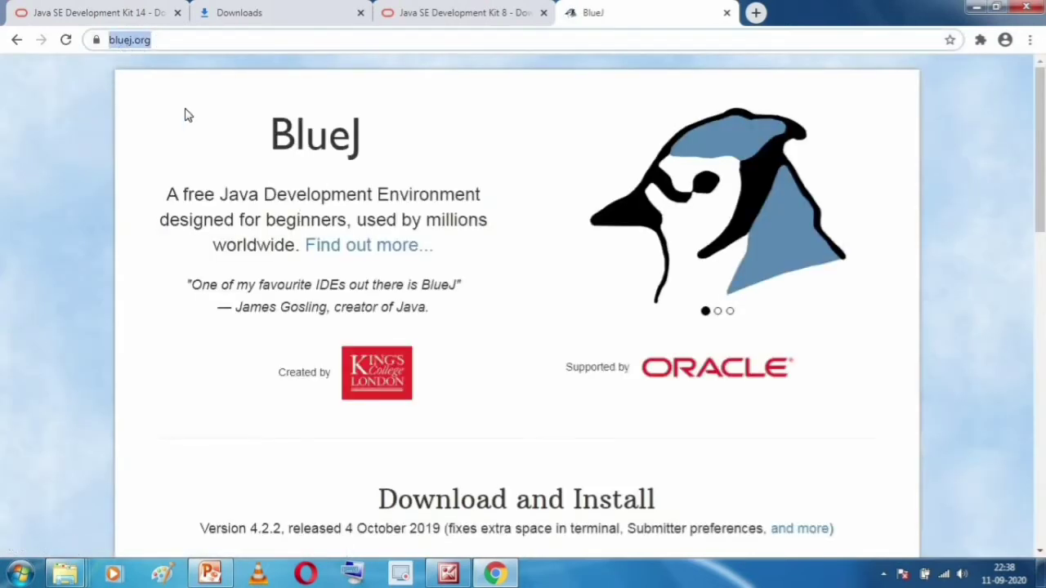
drag(271, 150, 400, 158)
click(399, 163)
scroll(396, 168, down, 1)
scroll(384, 169, down, 2)
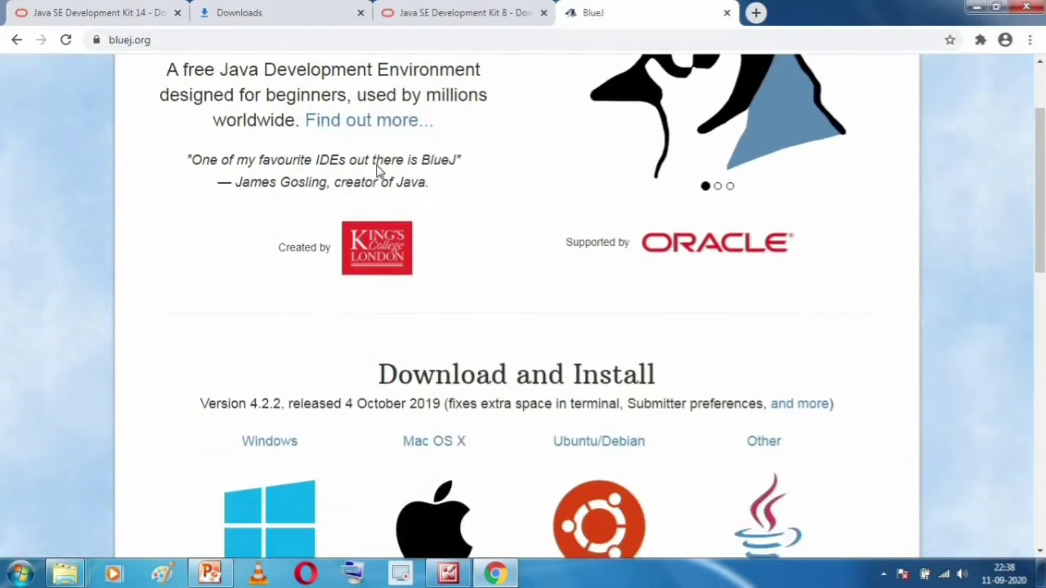
scroll(213, 155, up, 3)
click(168, 41)
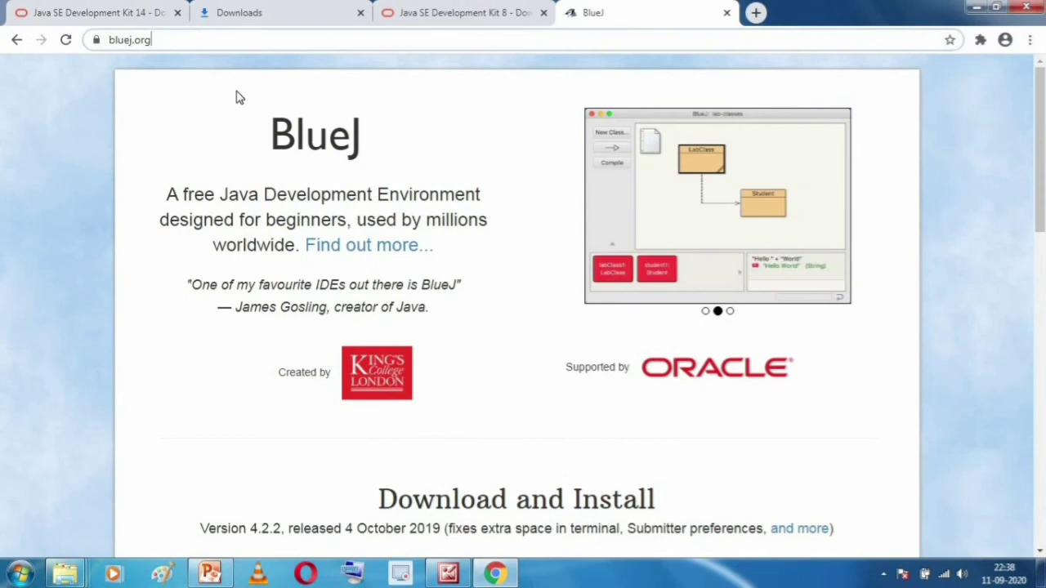
- Switch to PowerPoint to review the BlueJ.org step on the installation slide, and return to the BlueJ page's address in Chrome
click(210, 575)
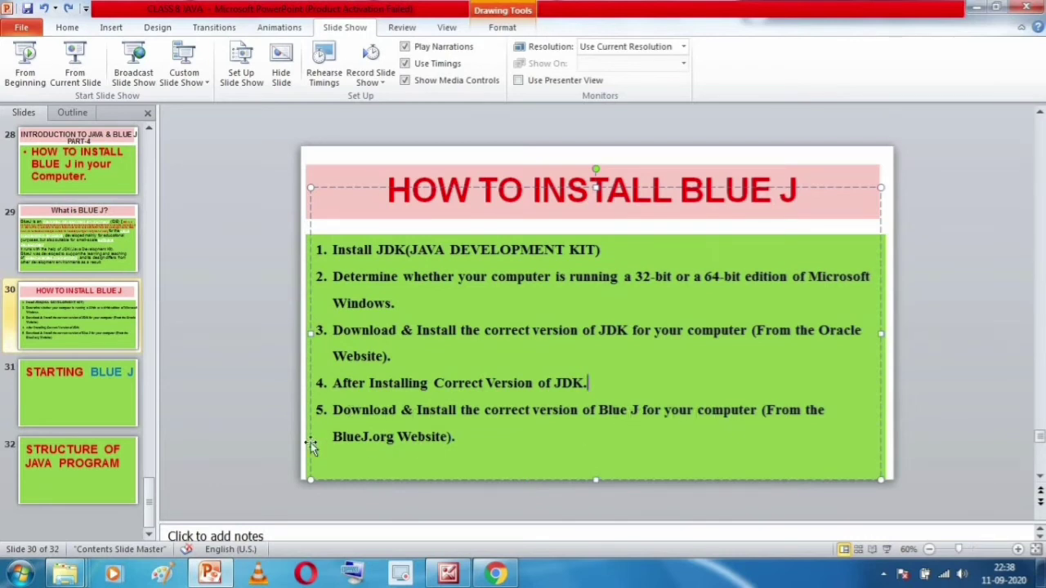
drag(335, 437, 395, 436)
click(513, 438)
click(975, 7)
click(198, 40)
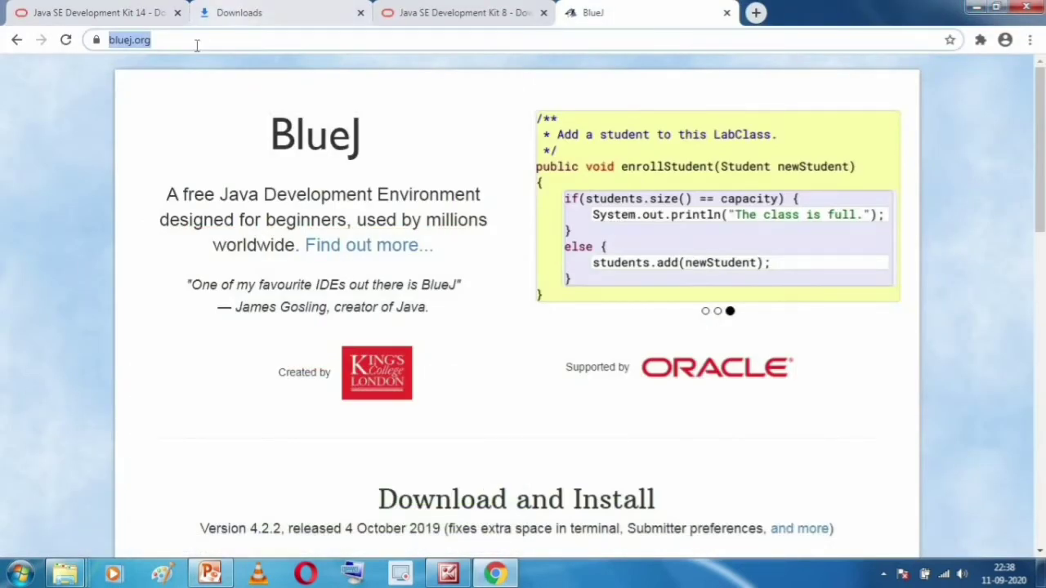
- Review the Download and Install section of the BlueJ page, including the Windows version's 64-bit requirement
scroll(311, 293, down, 4)
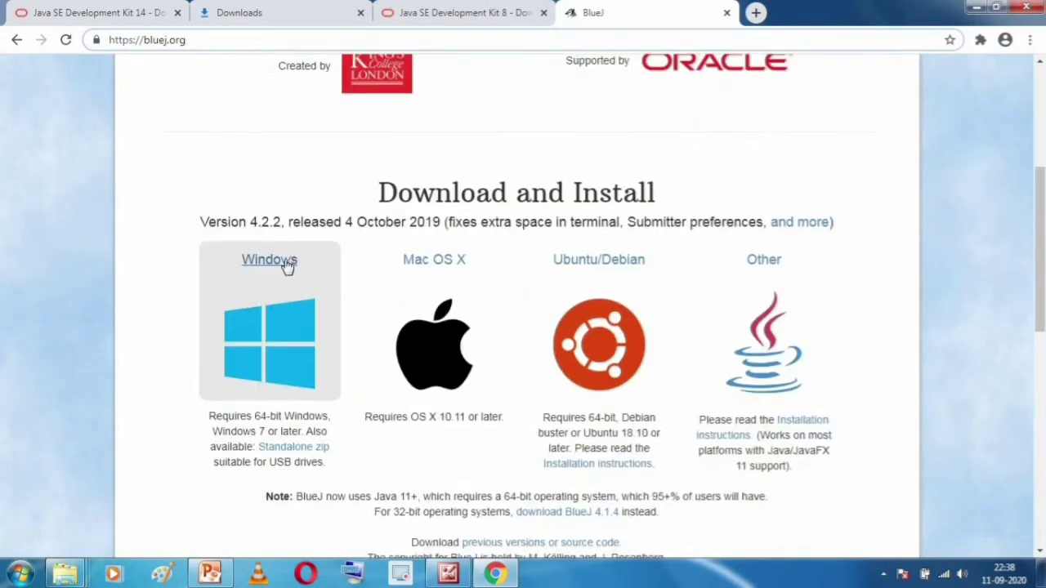
drag(396, 193, 679, 208)
click(680, 208)
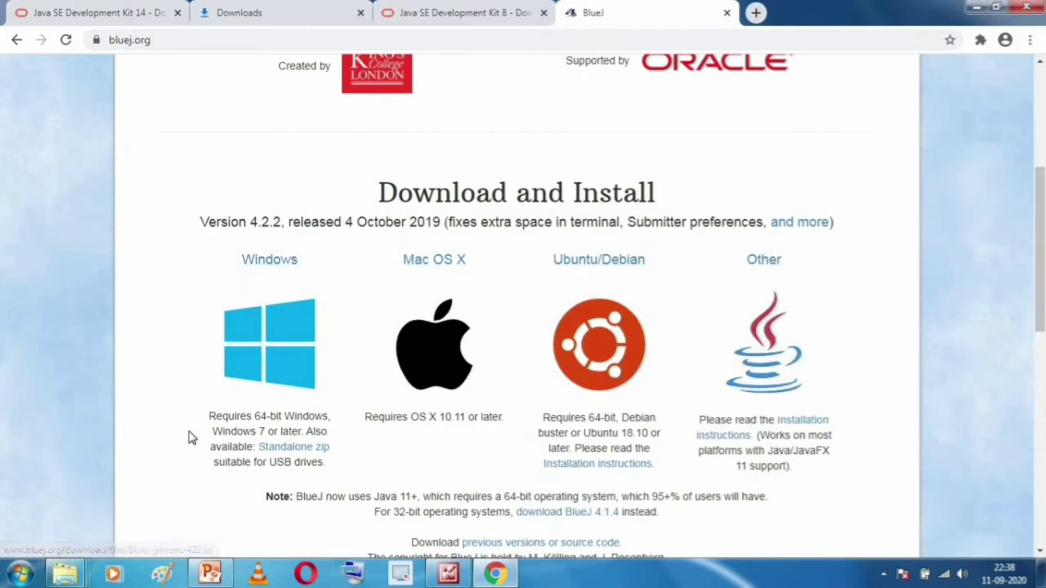
scroll(286, 325, down, 1)
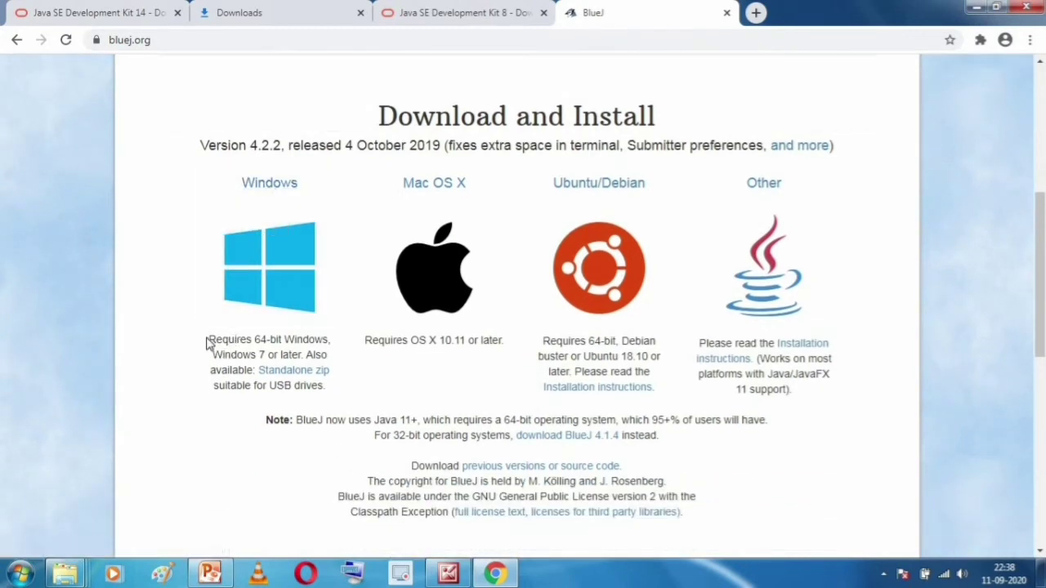
drag(237, 344, 331, 338)
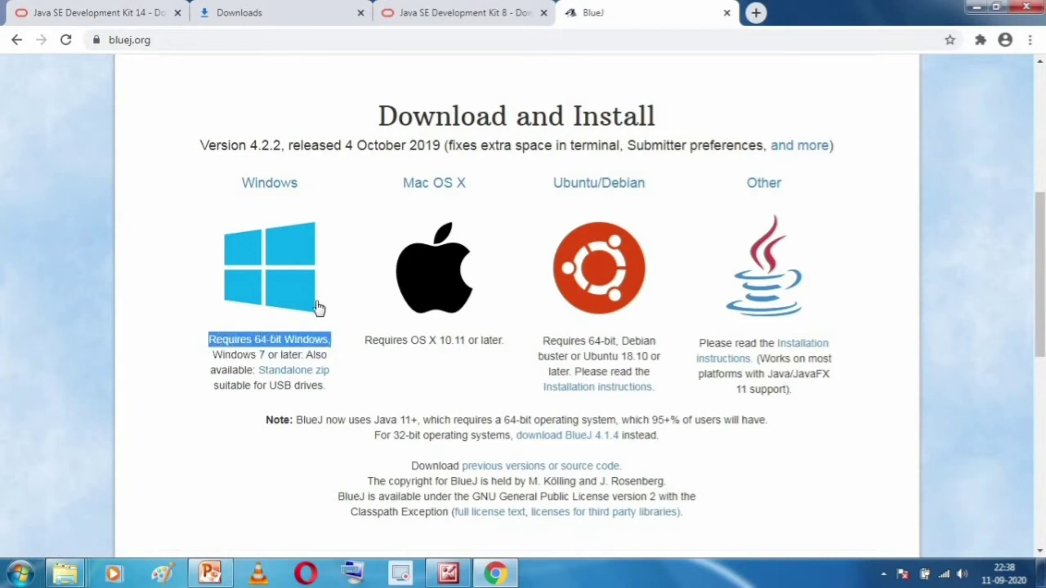
click(135, 289)
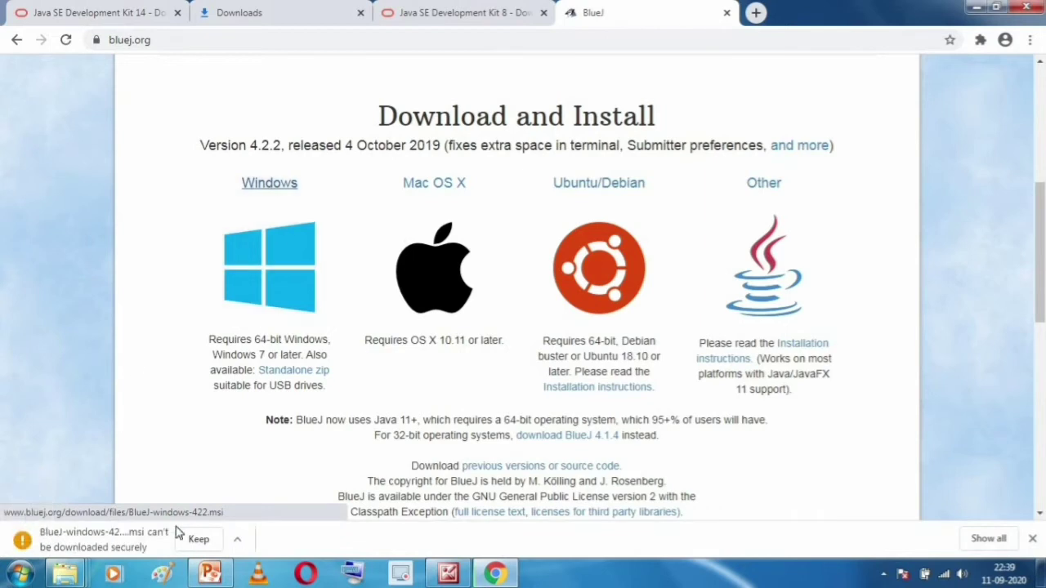
- Discard the blocked BlueJ Windows .msi download and go to the browser's downloads
click(237, 540)
click(269, 493)
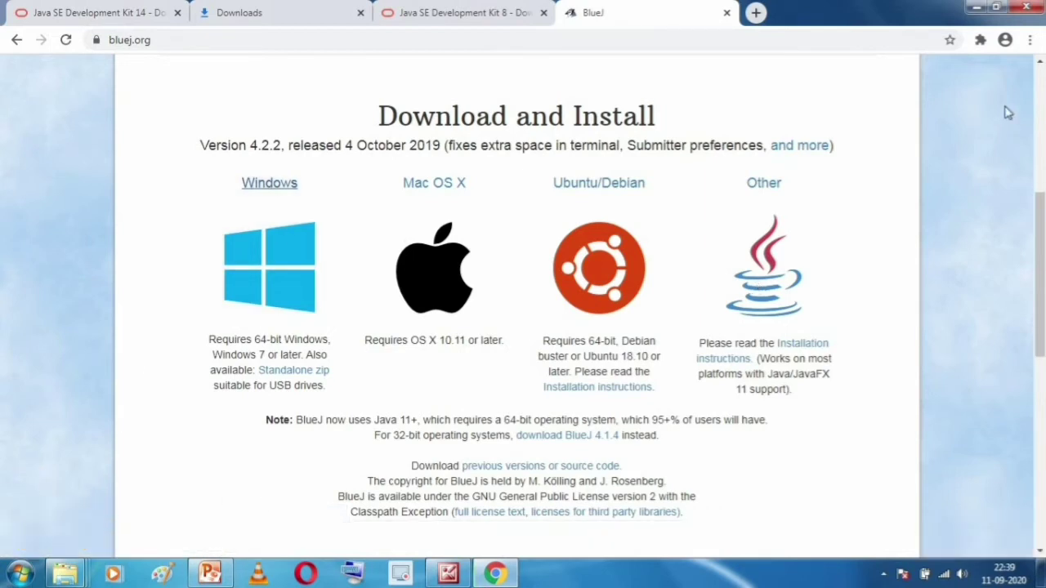
click(1030, 39)
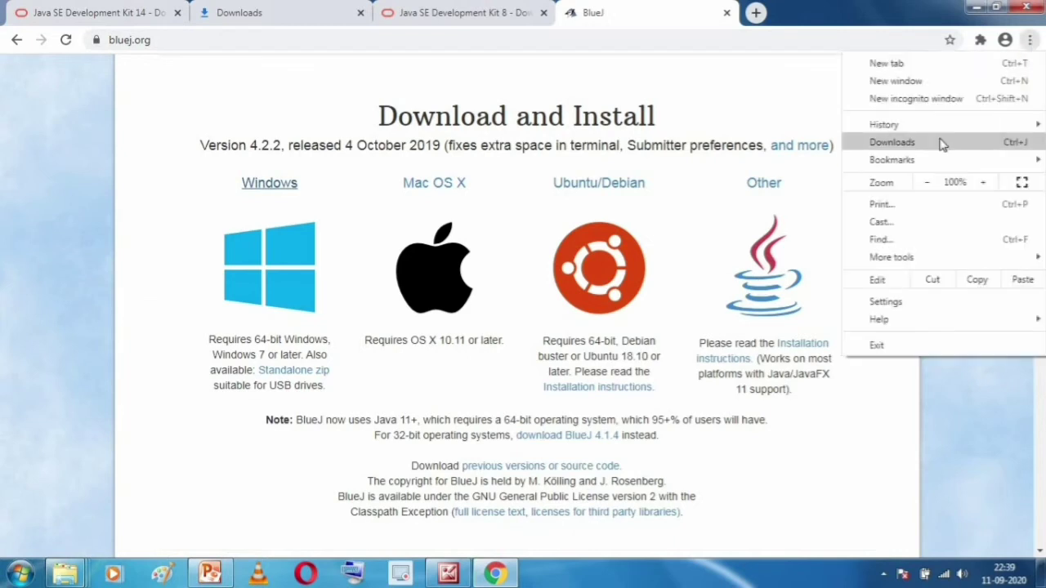
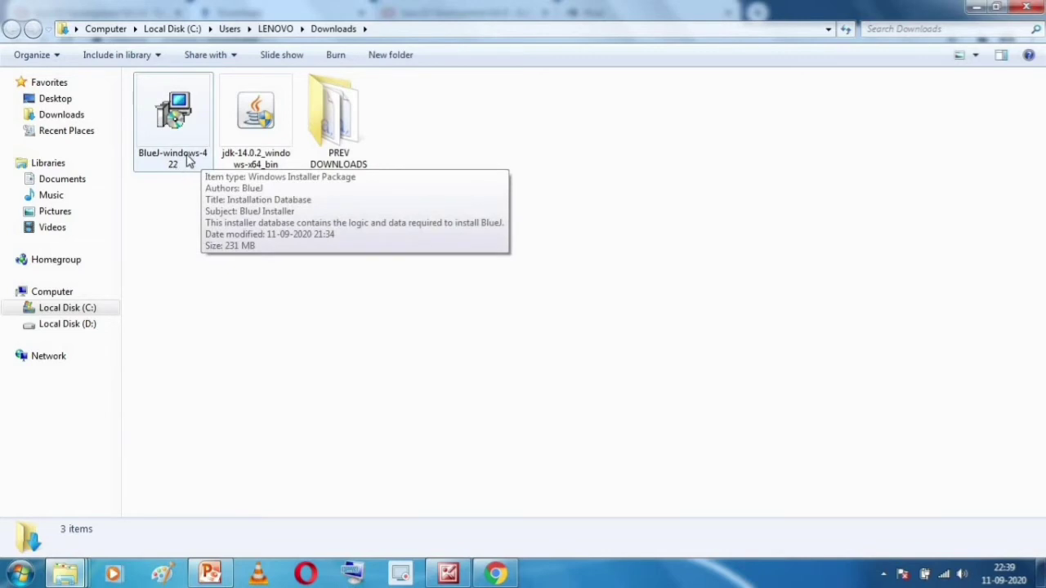
- Run the BlueJ-windows-422 installer from the Downloads folder and allow it past the security warning
click(183, 139)
double_click(183, 135)
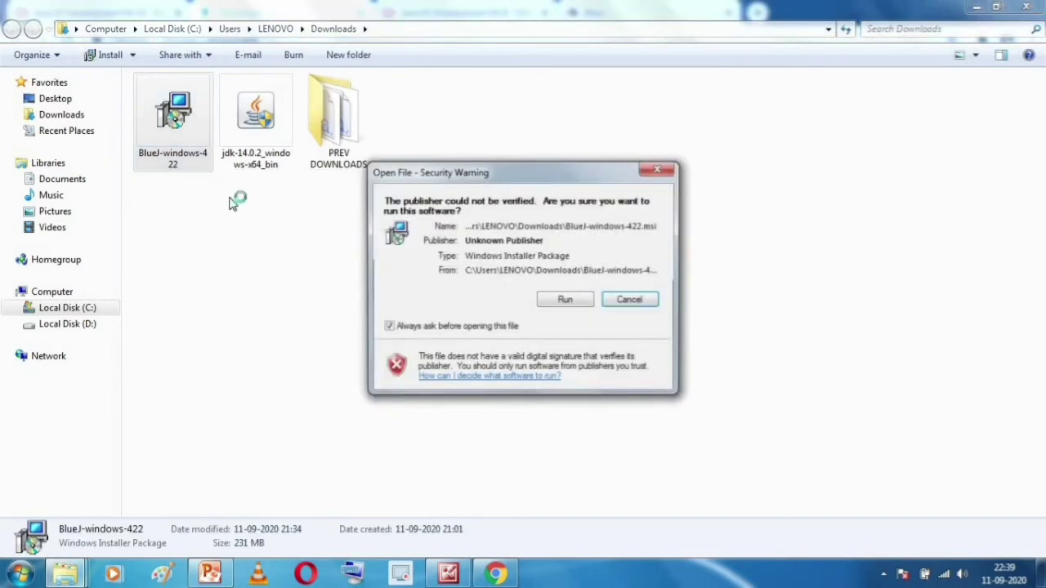
click(564, 300)
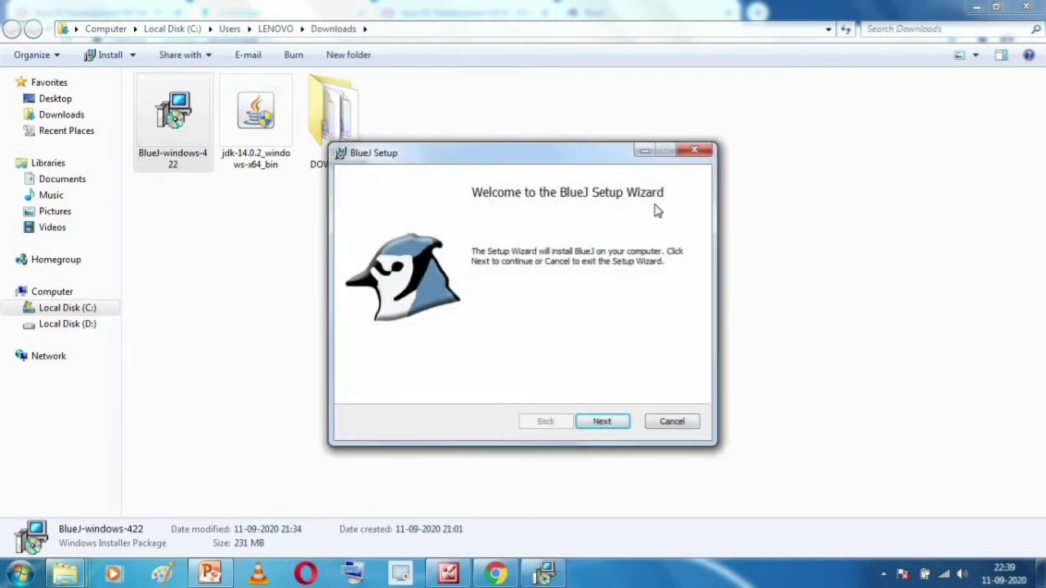
- Install BlueJ into C:\Program Files\BlueJ\ with file associations, program menu shortcuts and a desktop shortcut
click(602, 422)
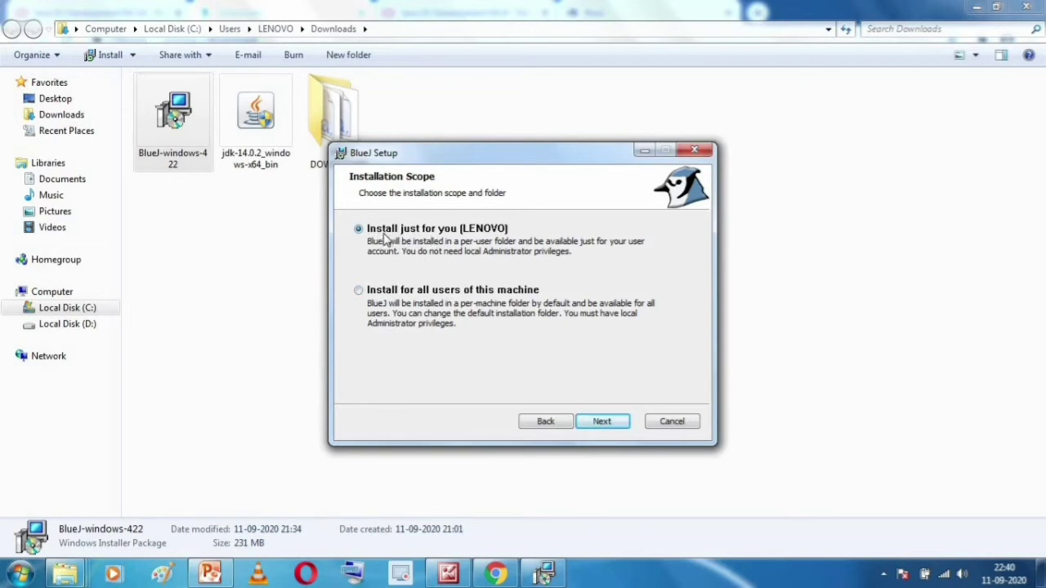
click(603, 421)
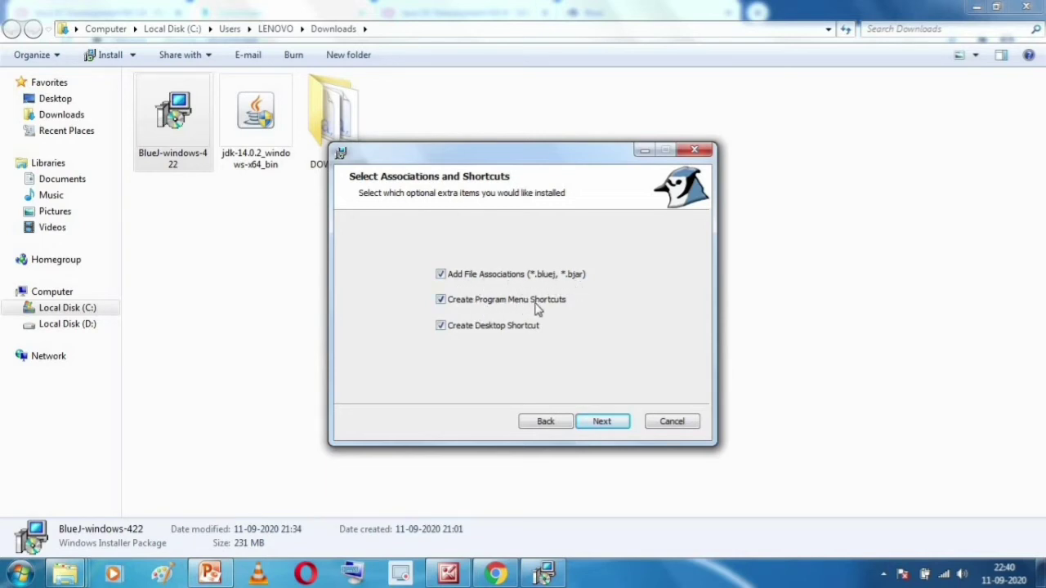
click(605, 423)
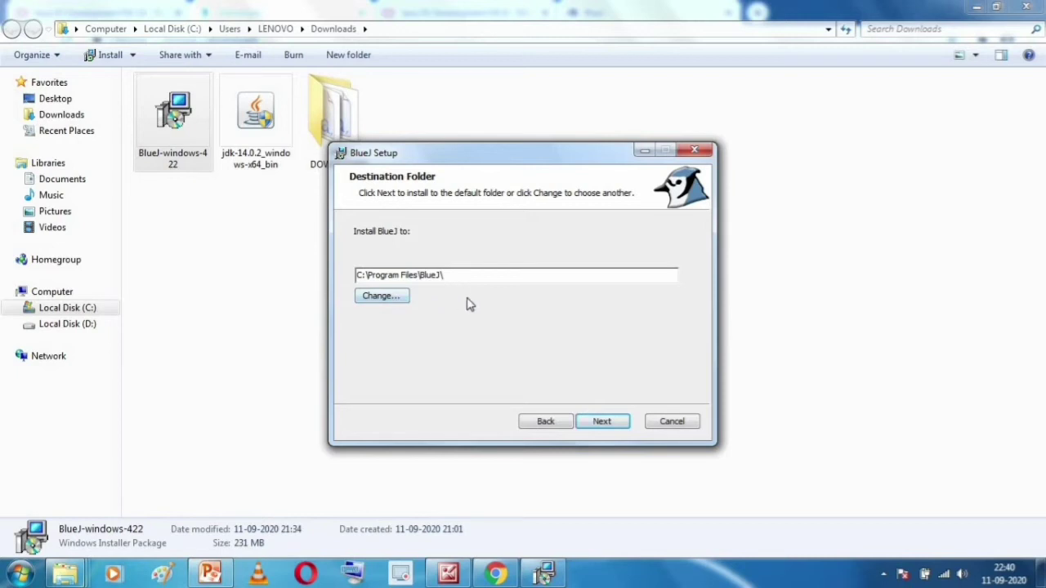
click(601, 423)
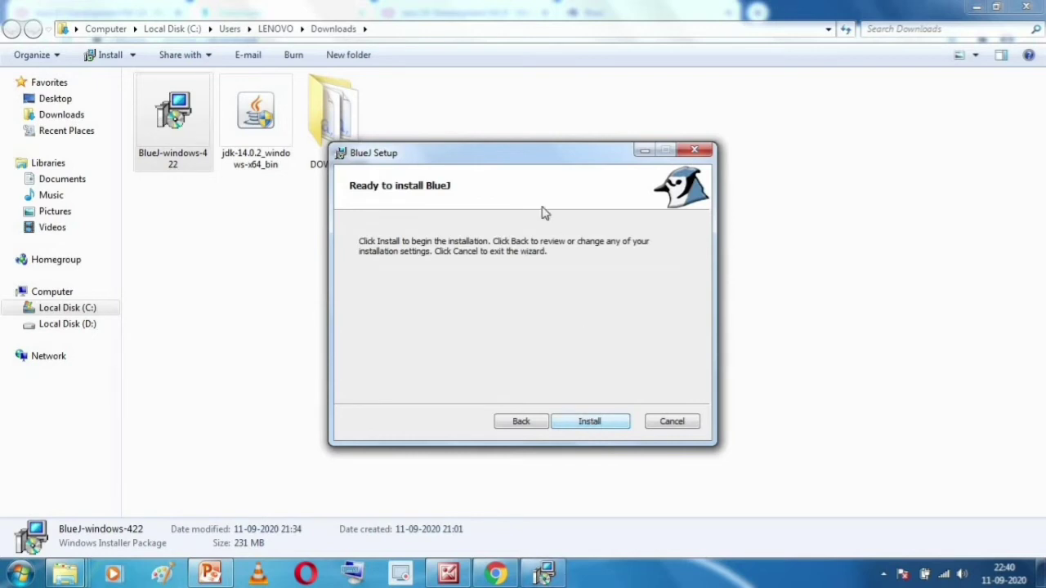
drag(533, 162, 549, 129)
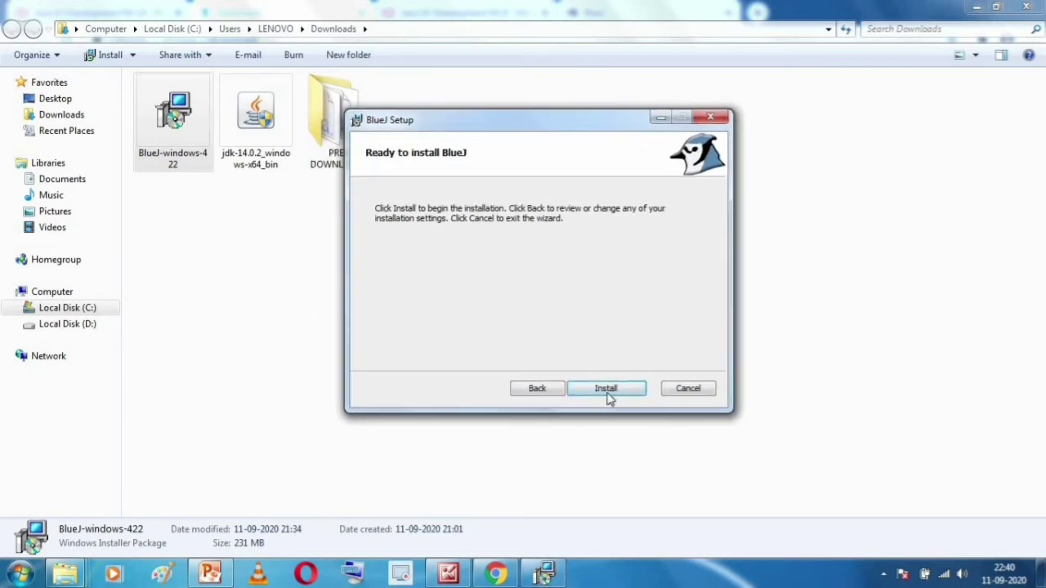
click(612, 390)
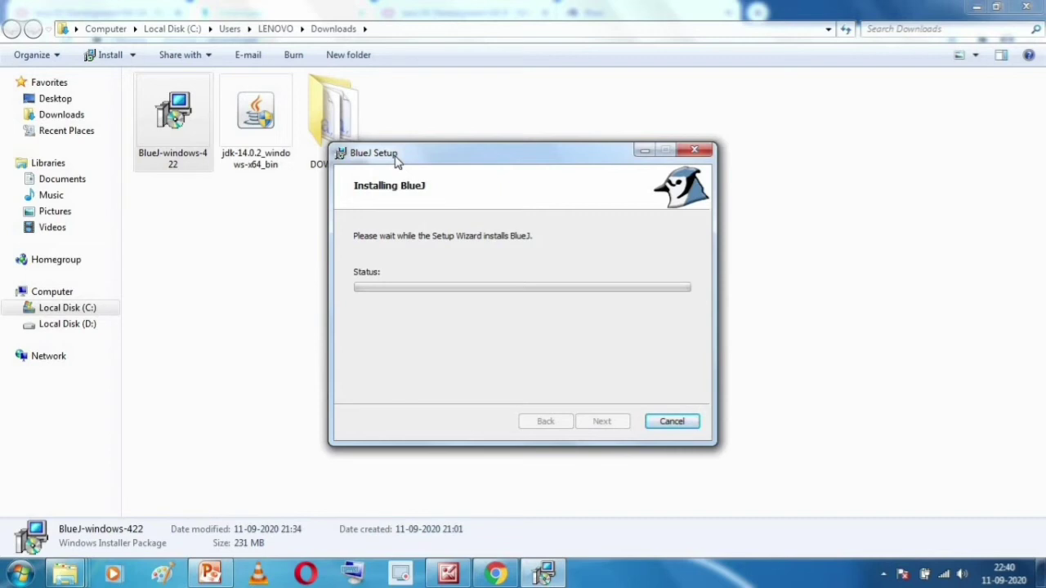
drag(419, 152, 464, 116)
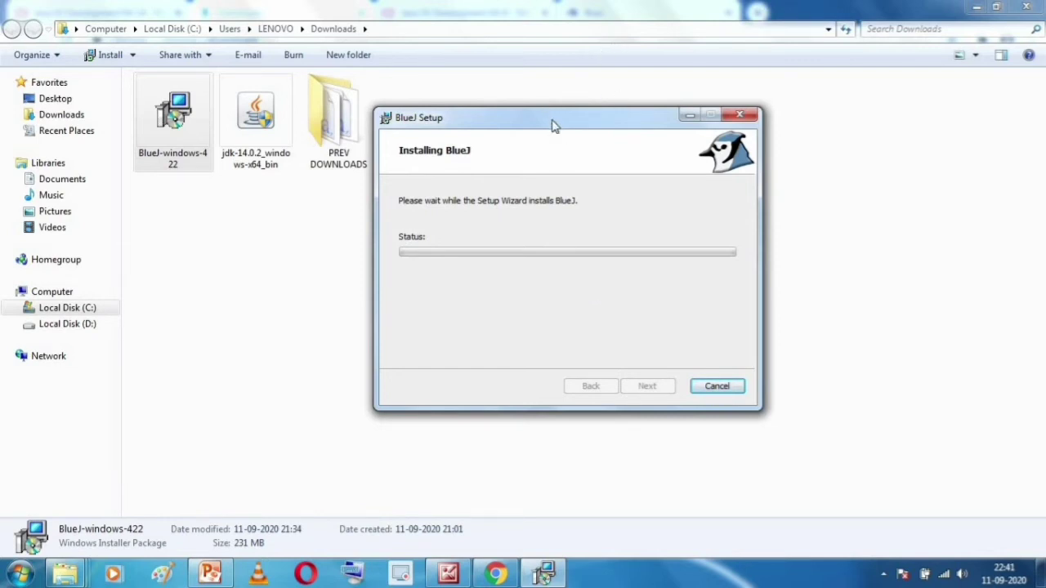
drag(553, 125, 473, 122)
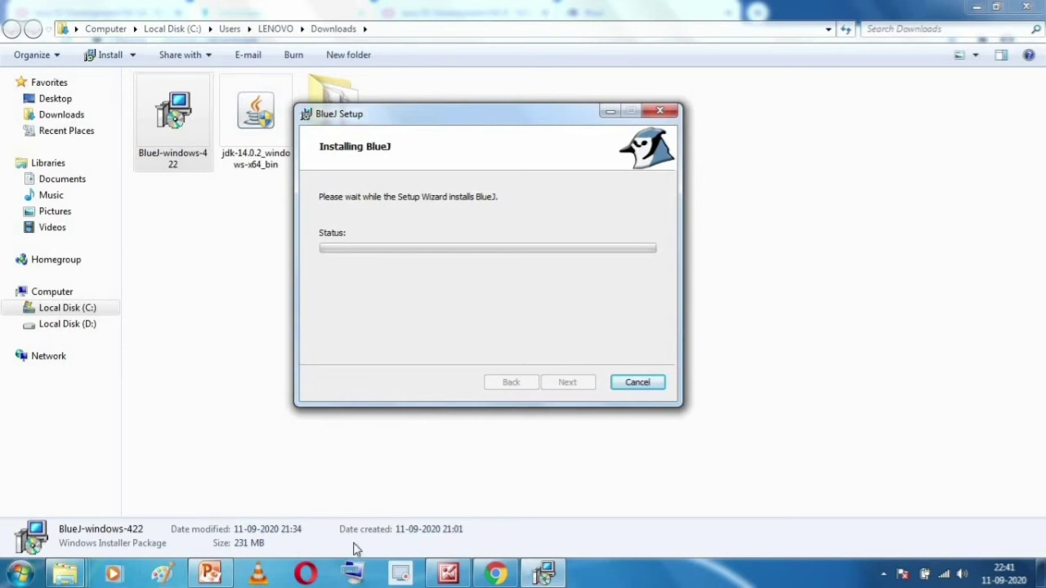
- Switch to PowerPoint, review the JDK and BlueJ website sources on the HOW TO INSTALL BLUE J slide, and start an empty sixth list item
click(227, 575)
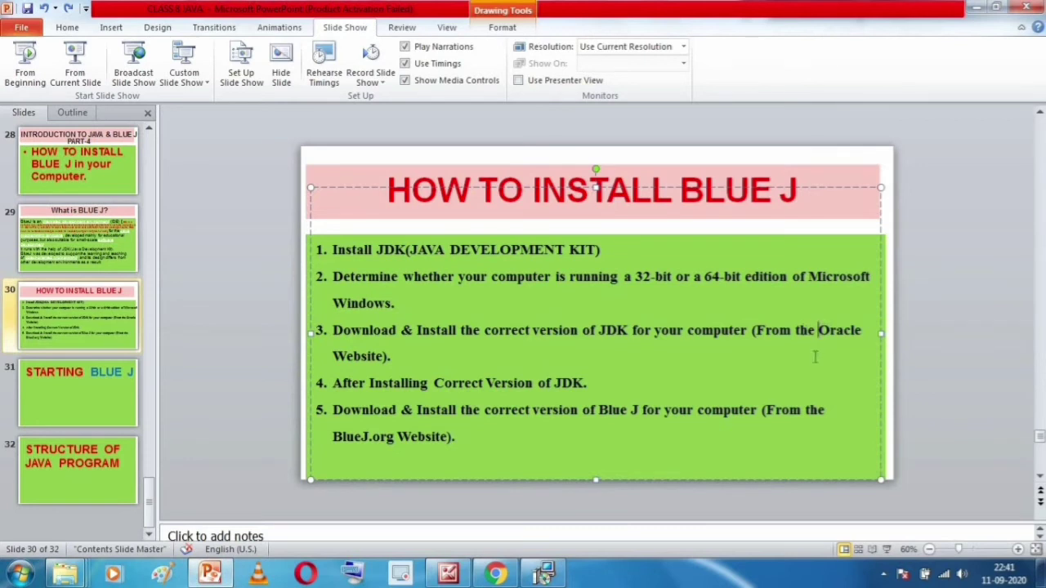
drag(818, 331, 386, 356)
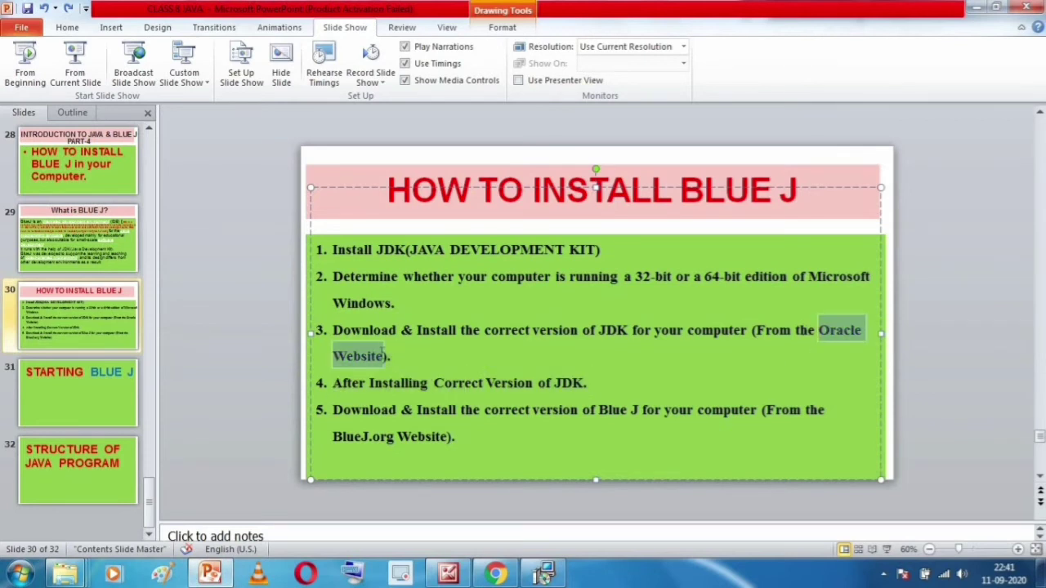
click(557, 379)
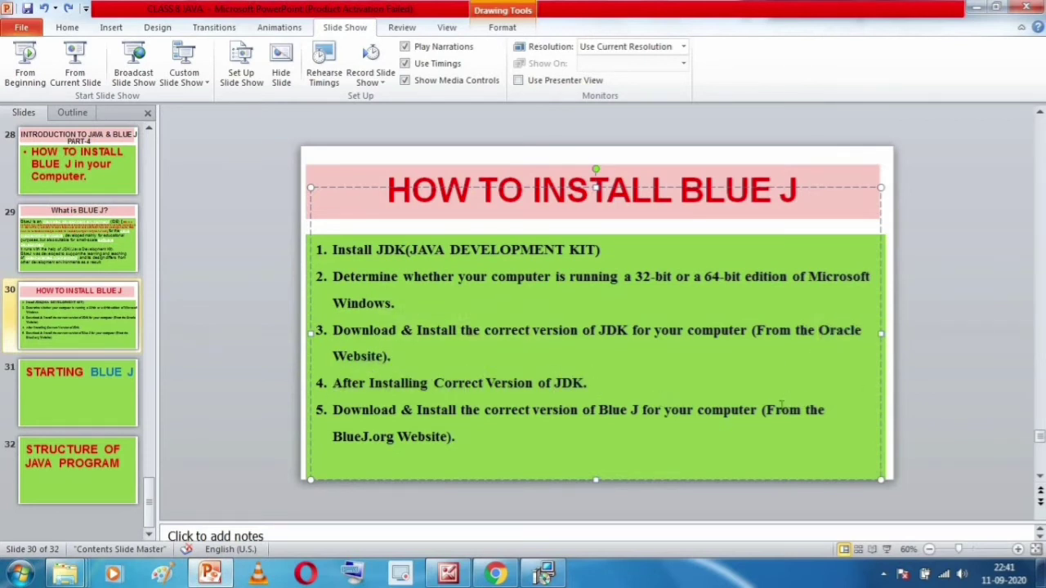
drag(766, 410, 383, 441)
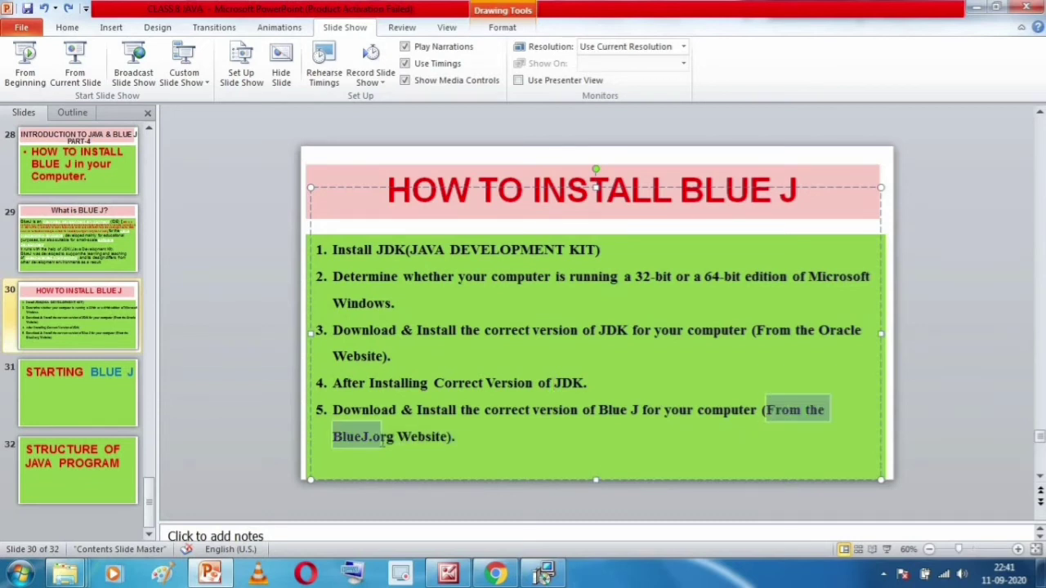
click(614, 438)
key(Return)
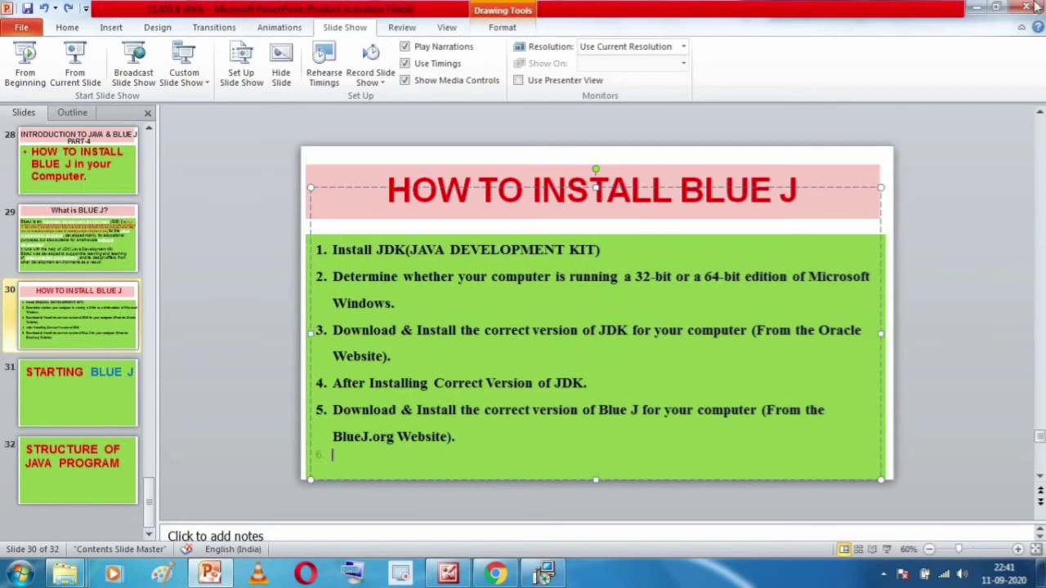
click(977, 6)
- Return to Chrome and close the Java SE Development Kit 14 and Downloads pages
drag(484, 117, 637, 107)
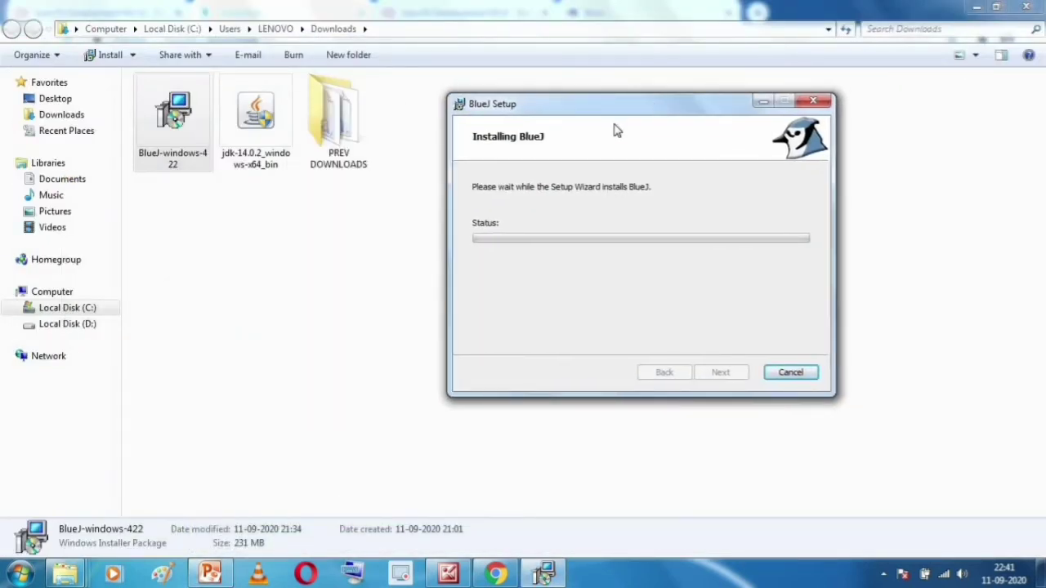
click(978, 7)
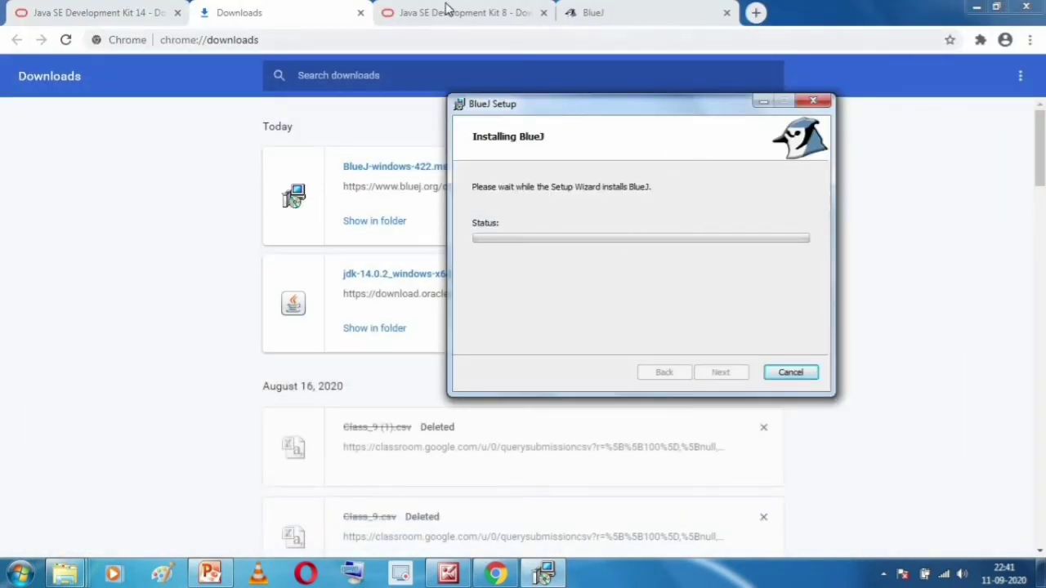
click(447, 10)
click(595, 10)
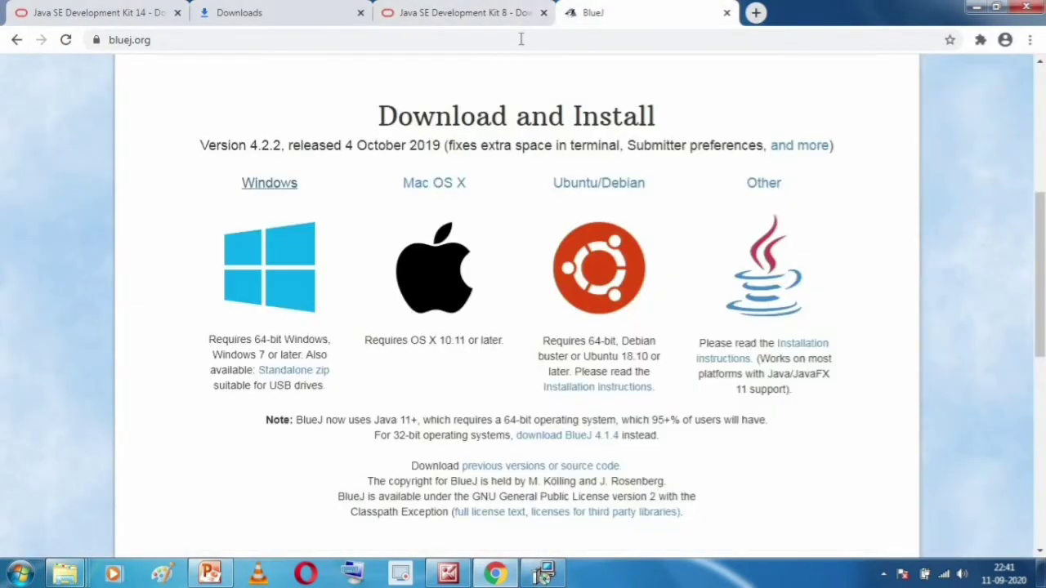
click(106, 8)
click(273, 10)
click(163, 13)
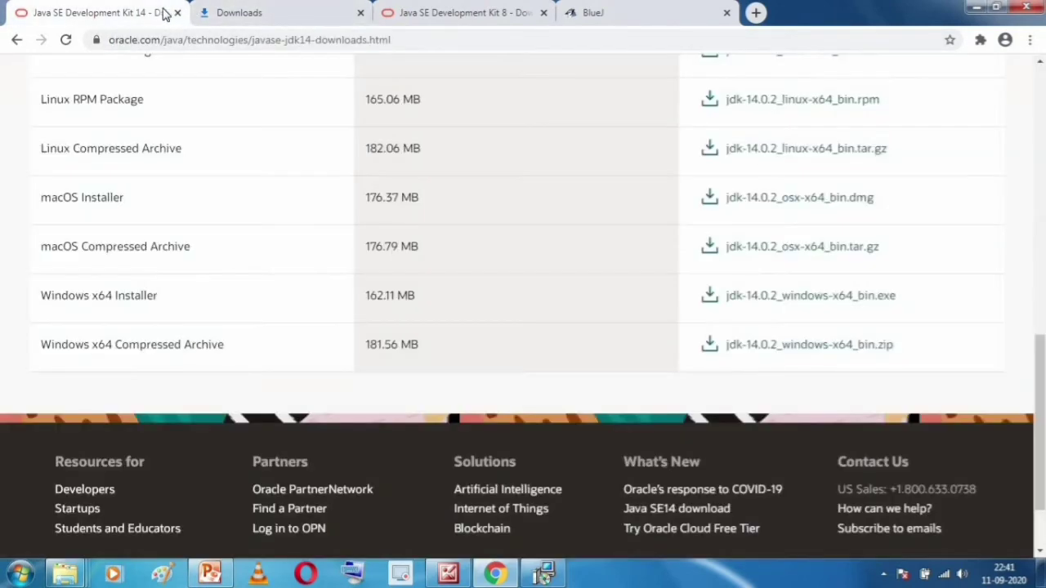
click(177, 12)
click(183, 13)
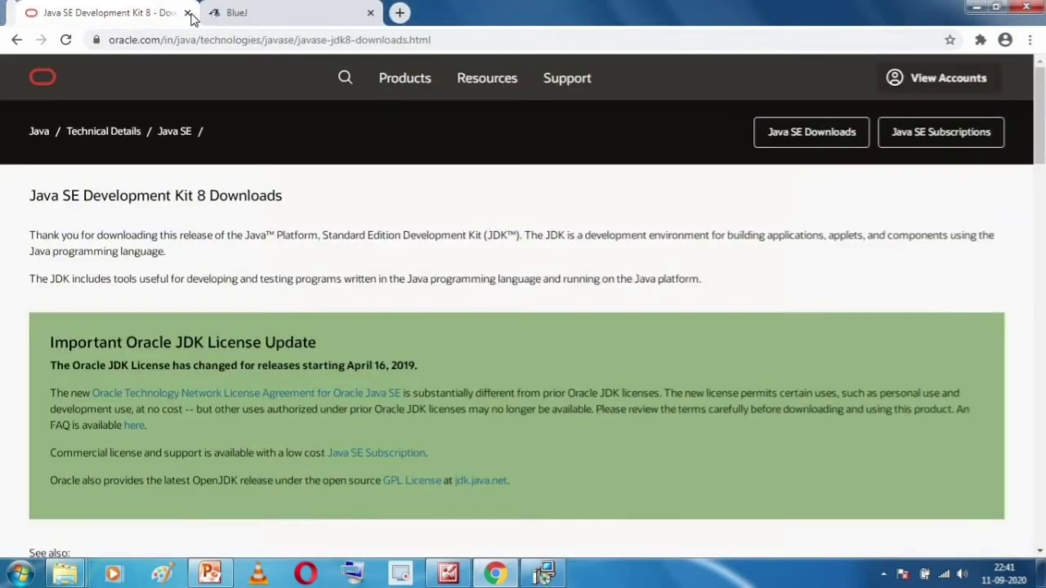
- Check the BlueJ installation's progress and search Google for "jdk for 32 bit" in a new tab
click(318, 12)
click(390, 13)
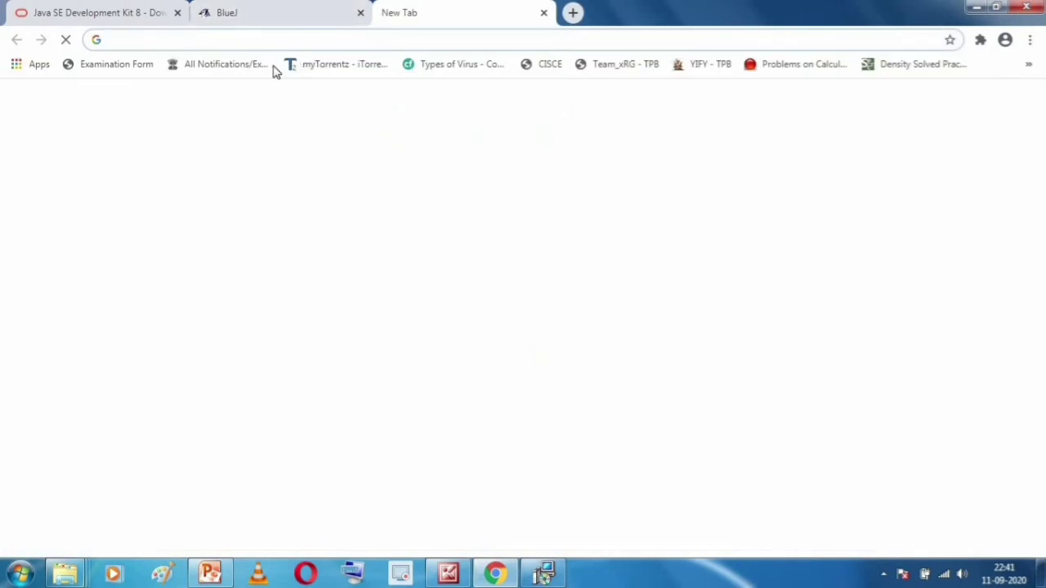
click(544, 573)
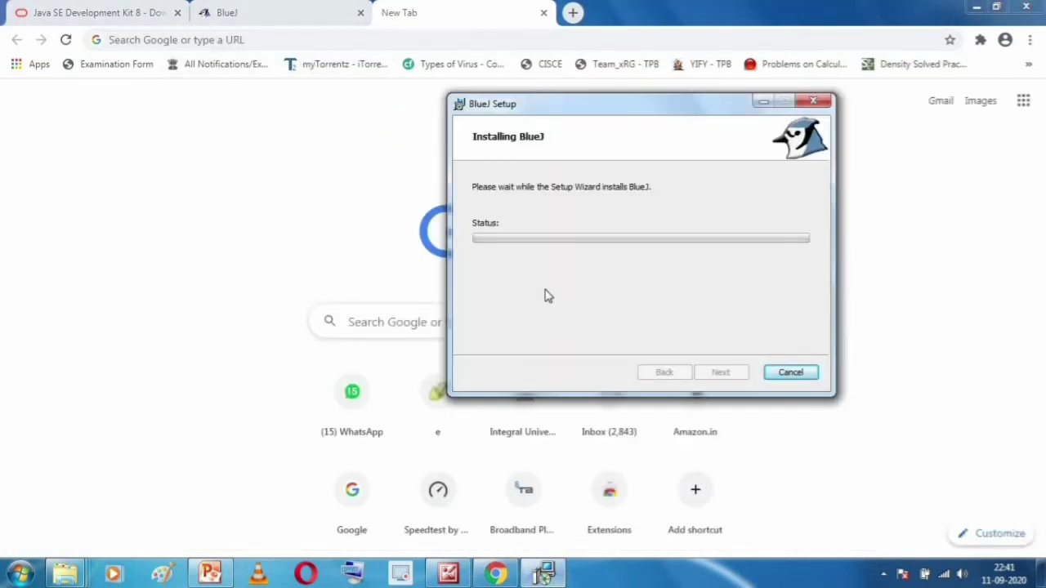
click(887, 193)
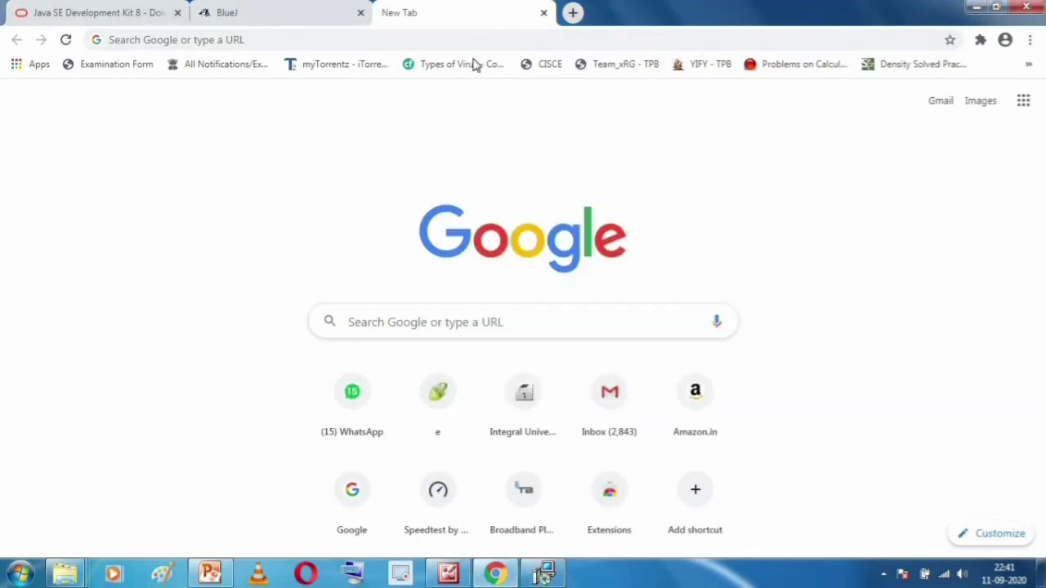
click(356, 37)
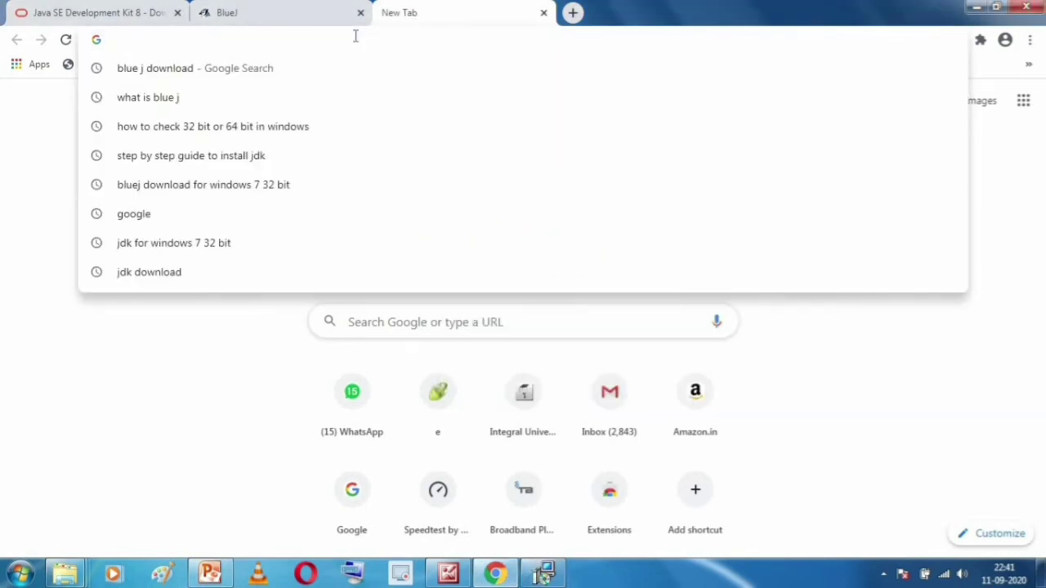
click(269, 331)
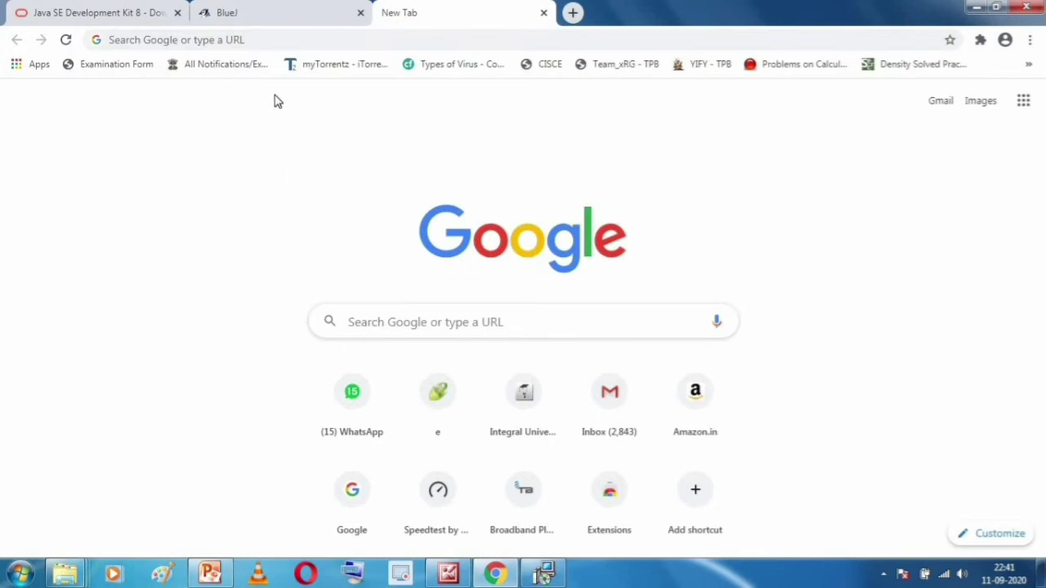
click(275, 44)
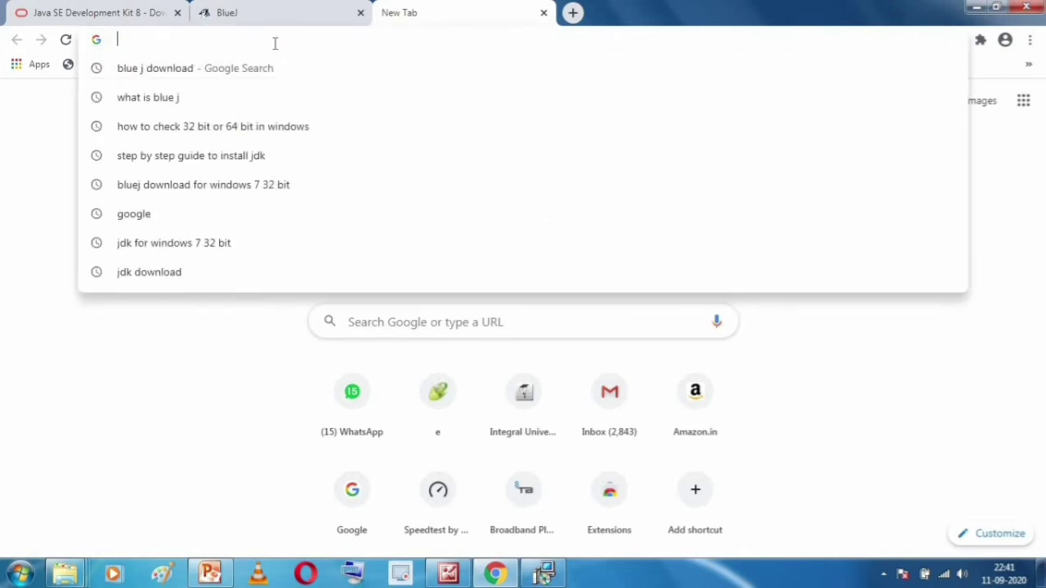
text(JDK f)
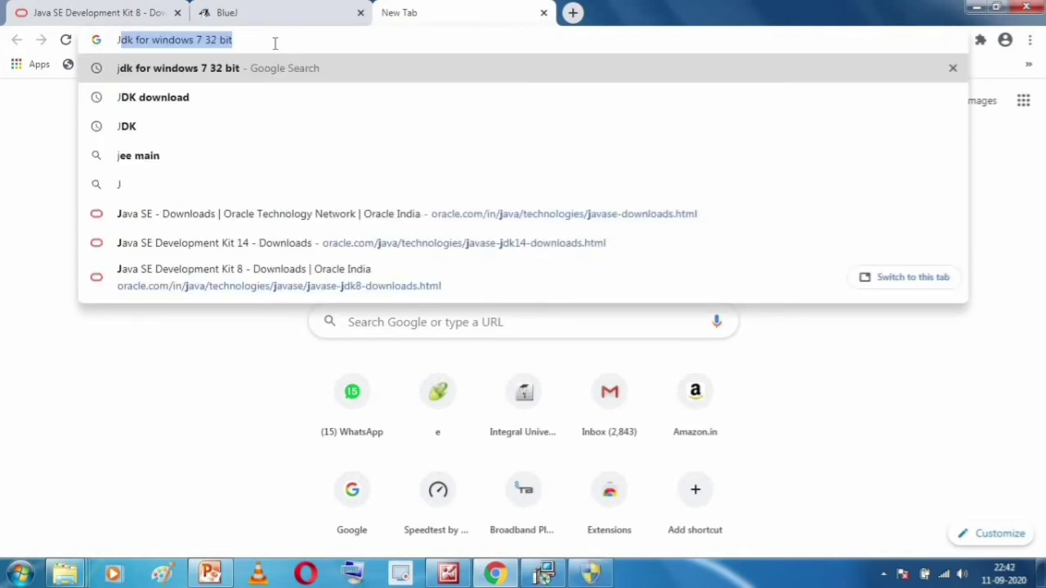
text(or 32)
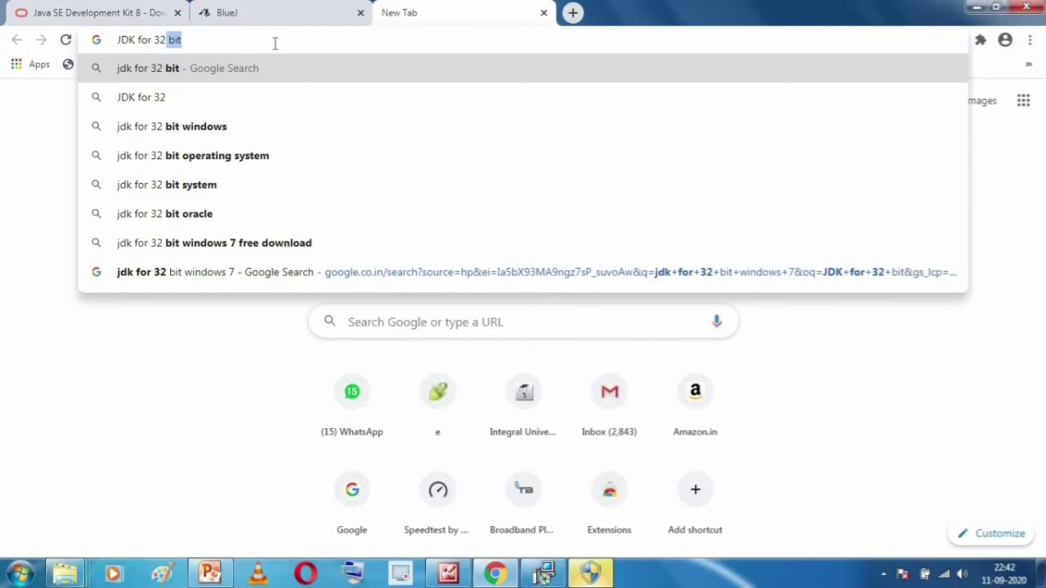
click(217, 70)
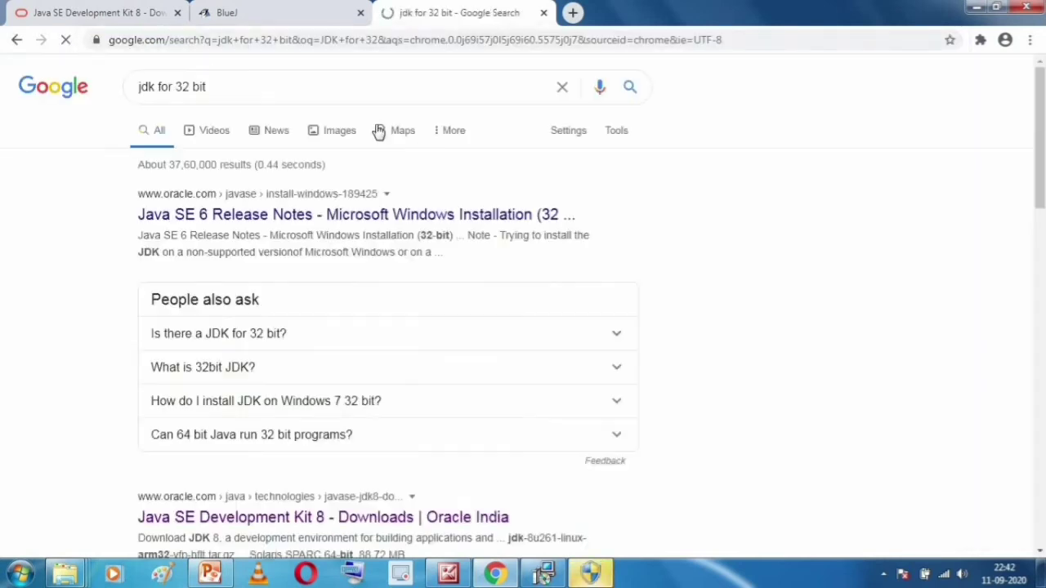
- Open Oracle's Java SE Development Kit 8 downloads page from the search results and go through the 8u261 packages to the Windows entries
scroll(229, 309, down, 3)
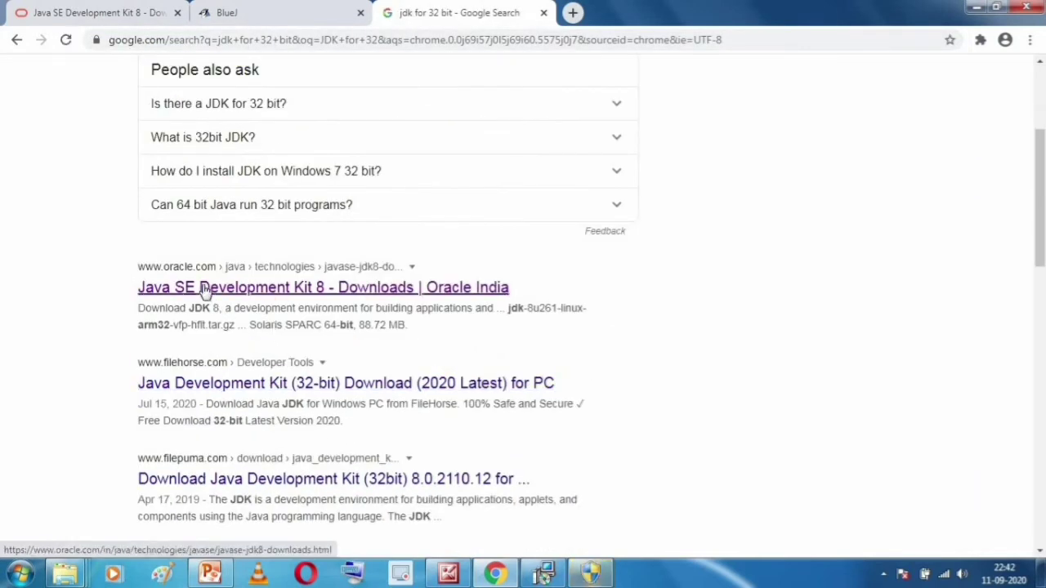
click(326, 290)
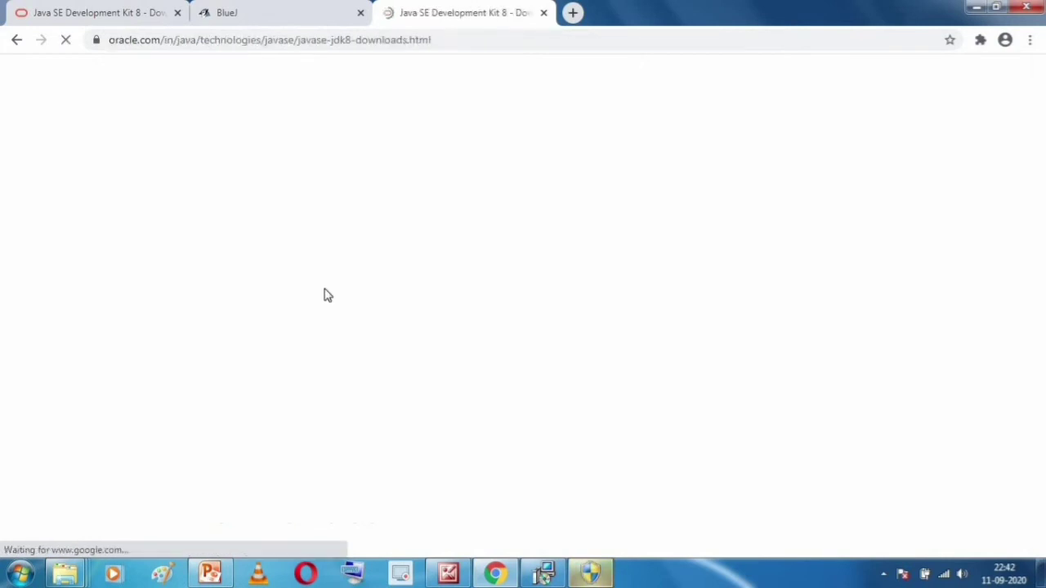
scroll(360, 229, down, 5)
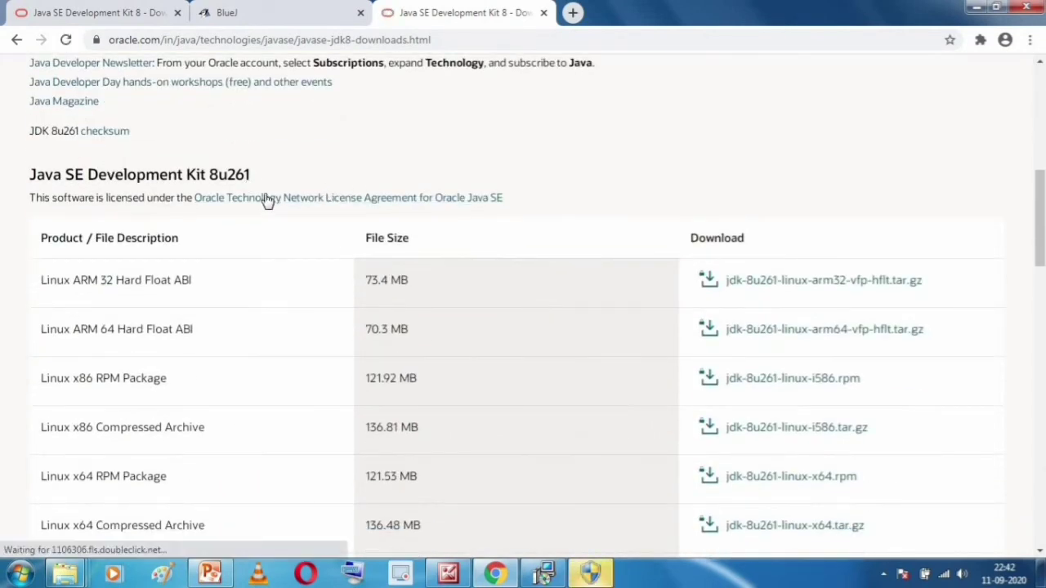
scroll(262, 196, down, 1)
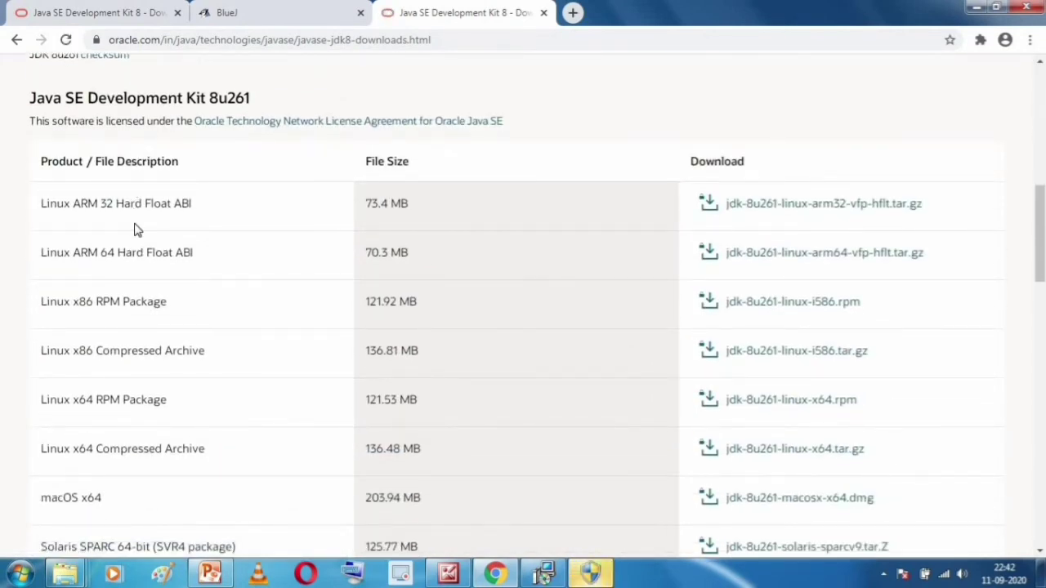
scroll(136, 224, down, 2)
scroll(63, 143, up, 1)
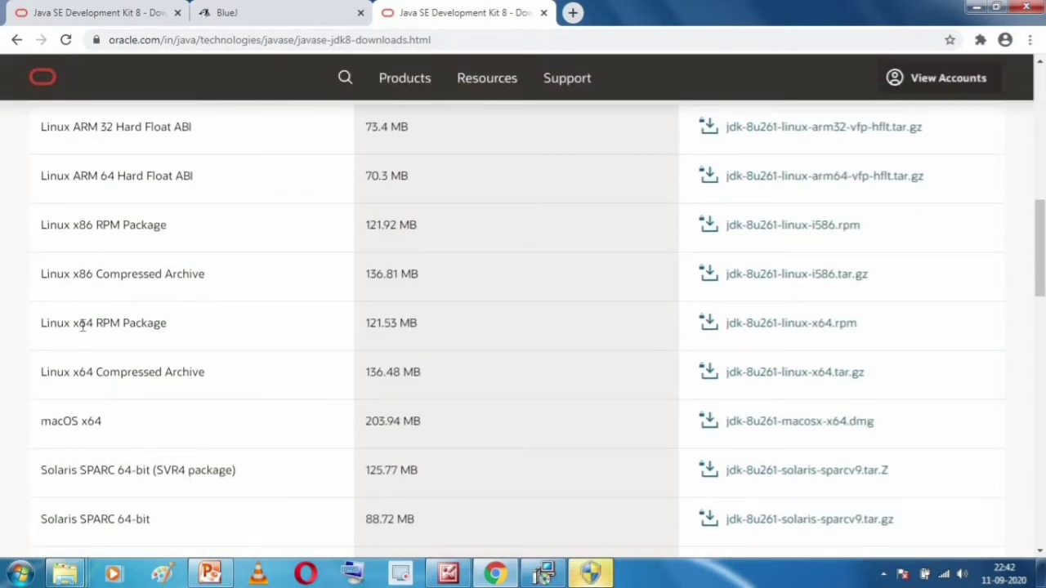
scroll(94, 339, down, 1)
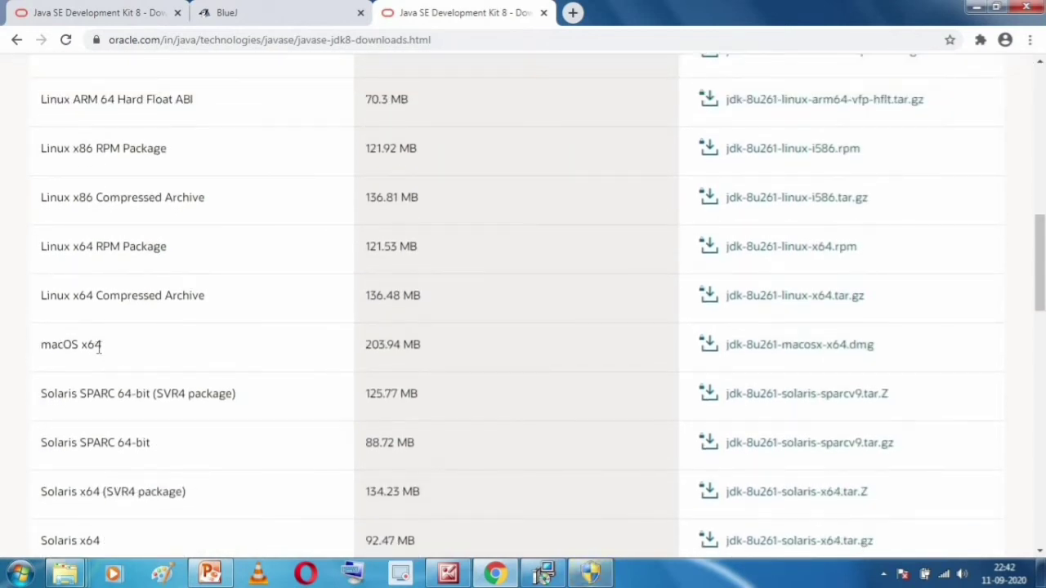
drag(102, 347, 50, 347)
click(128, 348)
scroll(124, 326, down, 2)
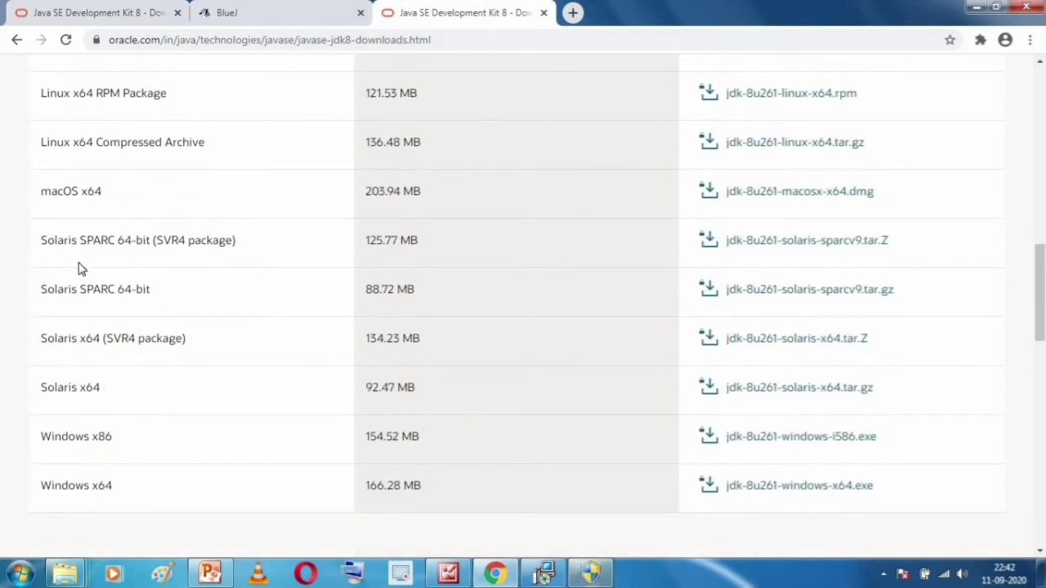
scroll(96, 331, down, 2)
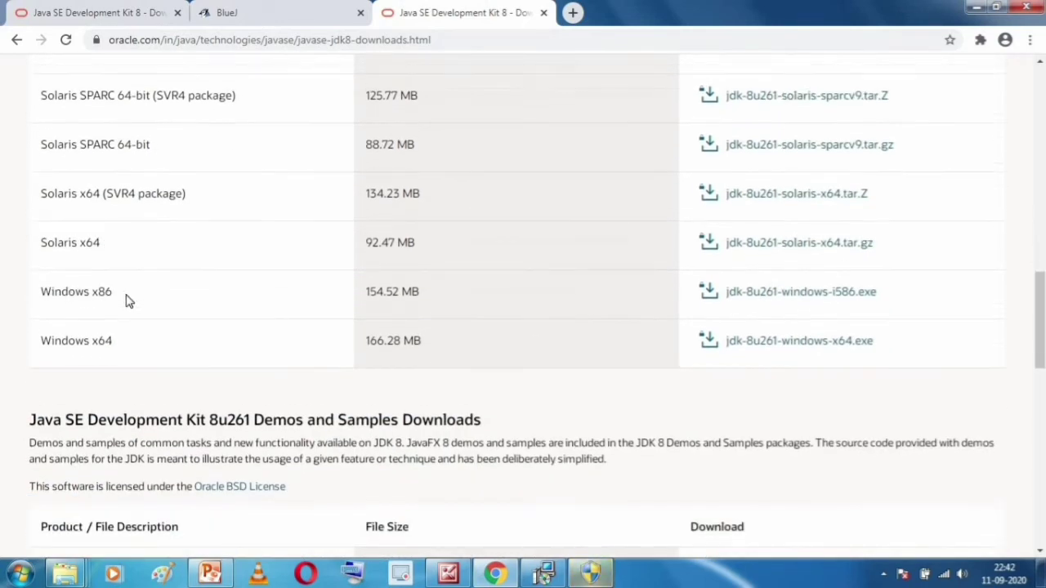
- Compare the Windows x86 and Windows x64 entries in the Java SE Development Kit 8u261 download table
drag(111, 331, 40, 283)
click(51, 301)
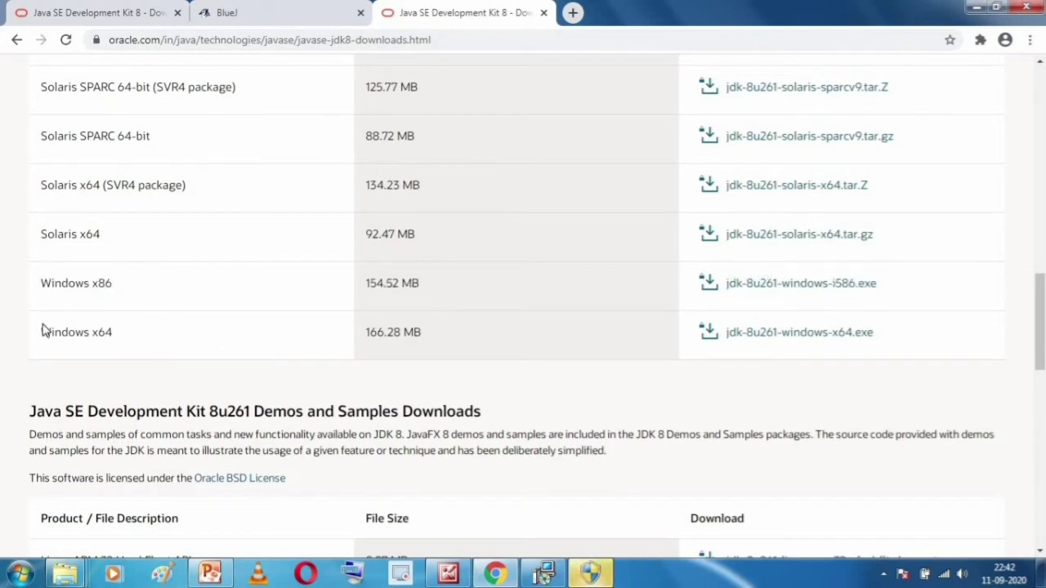
drag(41, 333, 114, 347)
click(118, 341)
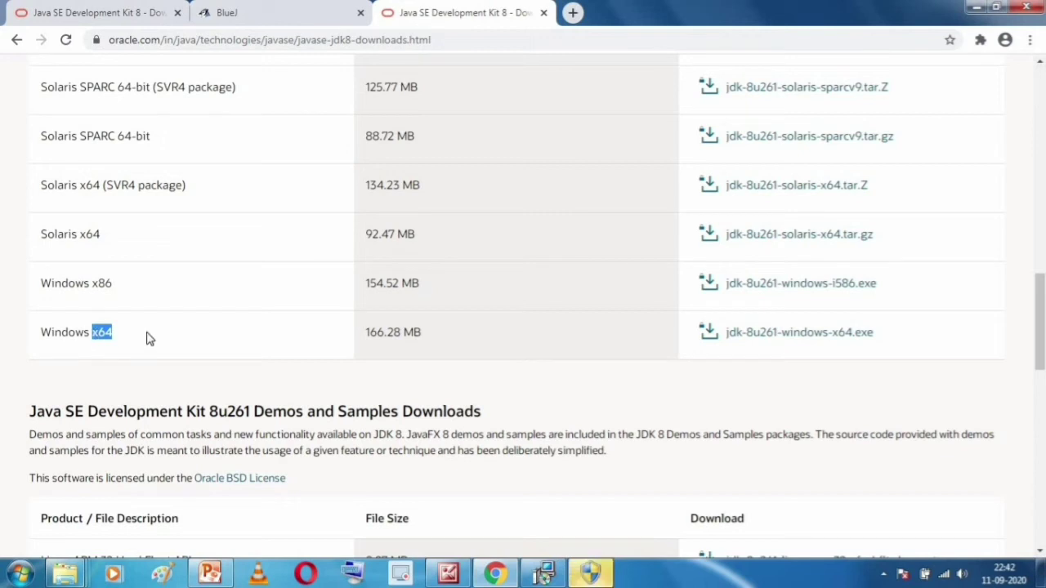
drag(41, 286, 116, 299)
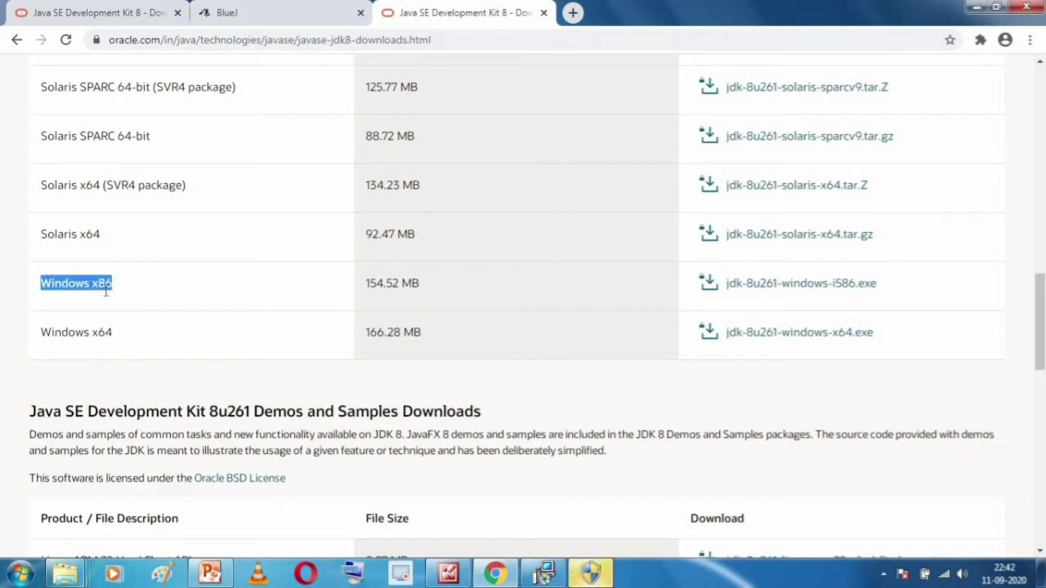
click(103, 284)
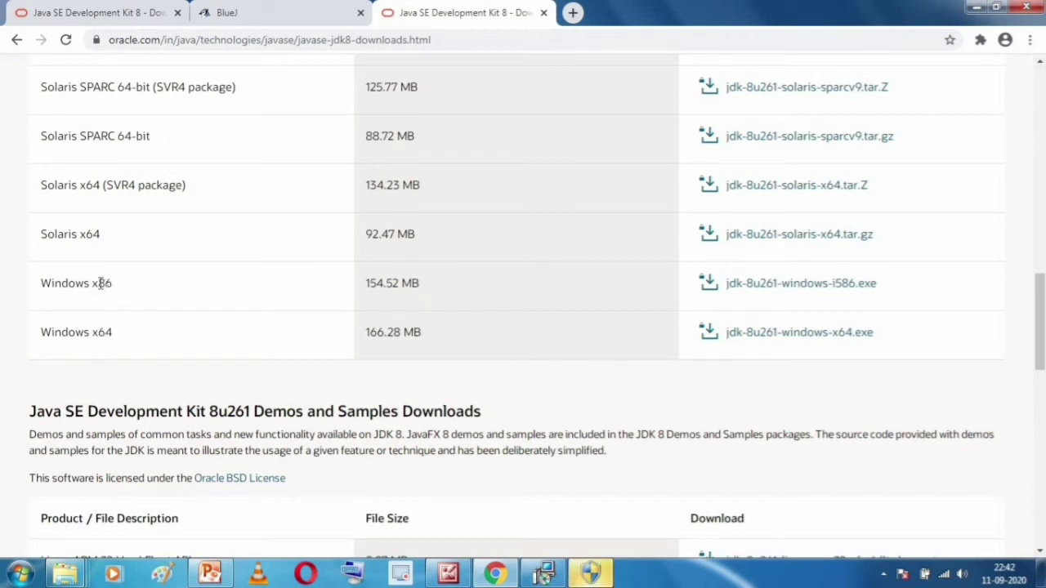
drag(100, 283, 140, 287)
click(103, 283)
click(100, 283)
click(143, 288)
drag(117, 283, 39, 284)
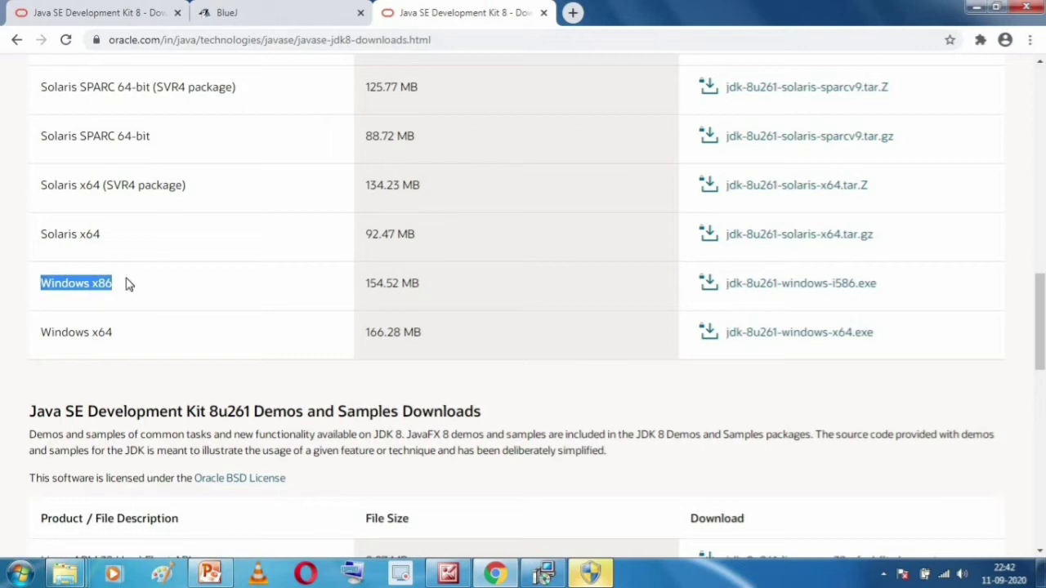
- Request jdk-8u261-windows-i586.exe with the license agreement accepted, view the Oracle sign-in page's account options, and close that page
click(748, 290)
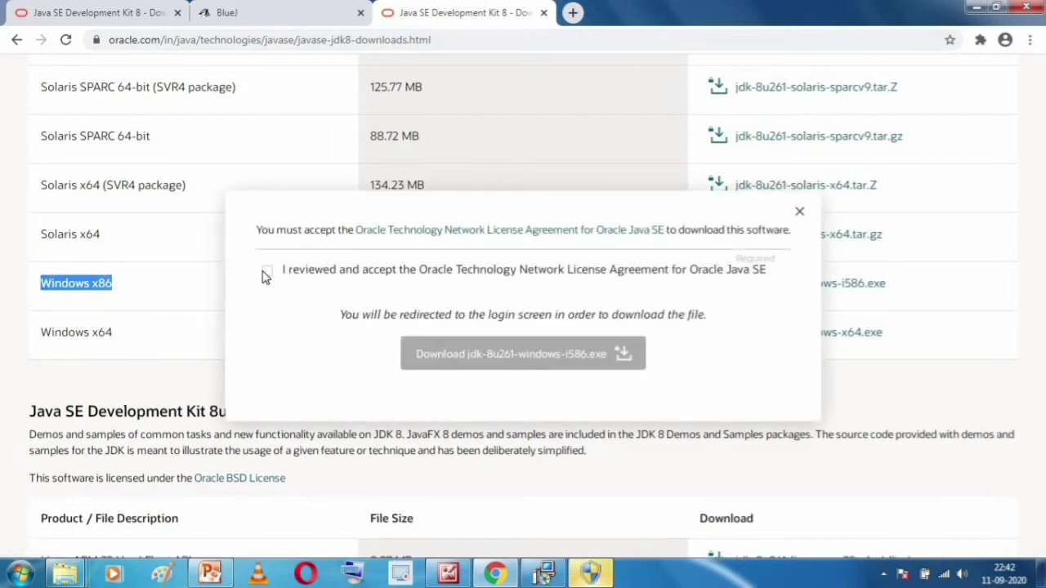
click(266, 272)
click(484, 354)
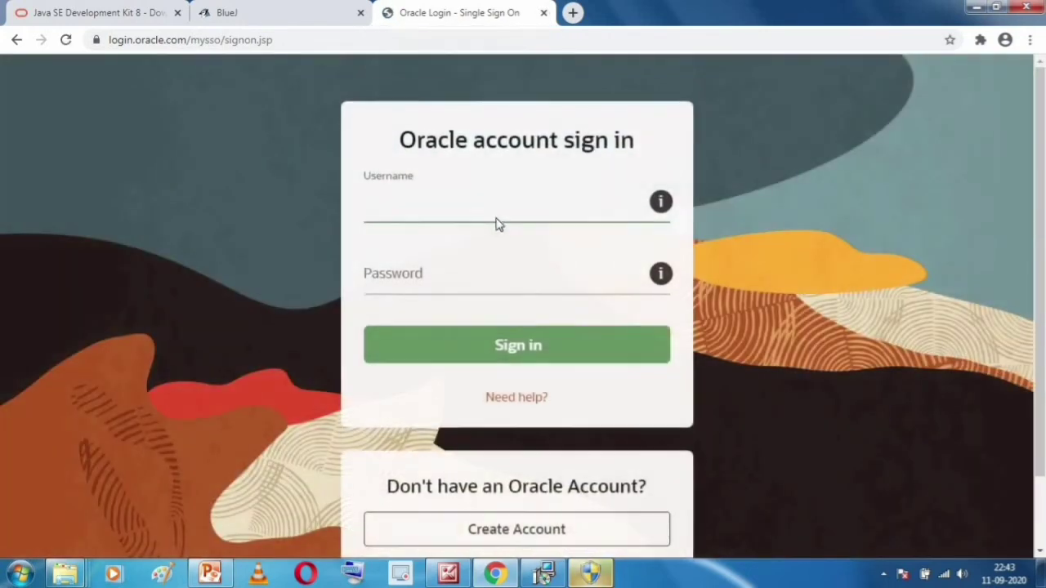
scroll(556, 224, down, 1)
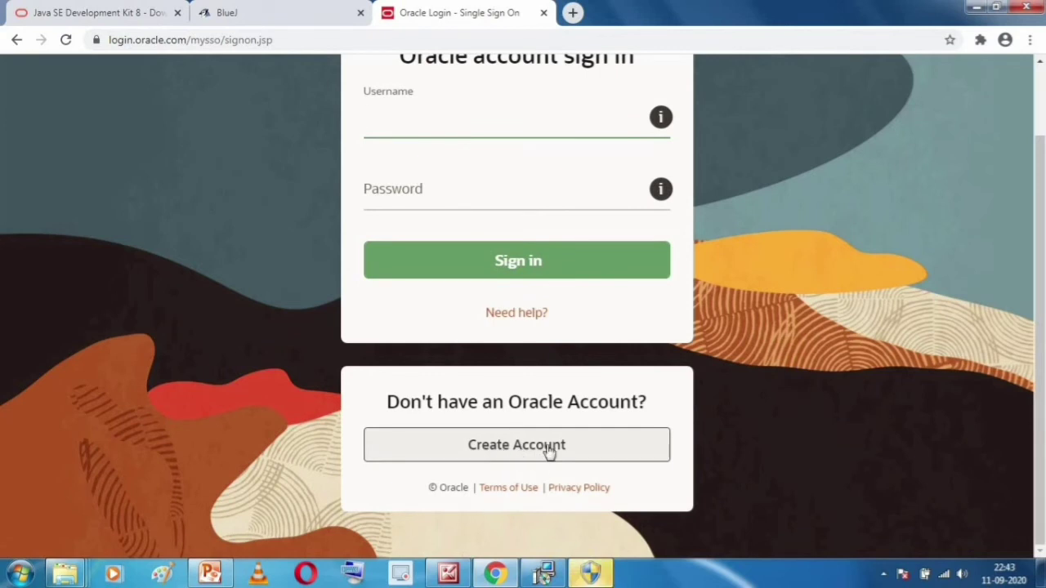
click(544, 13)
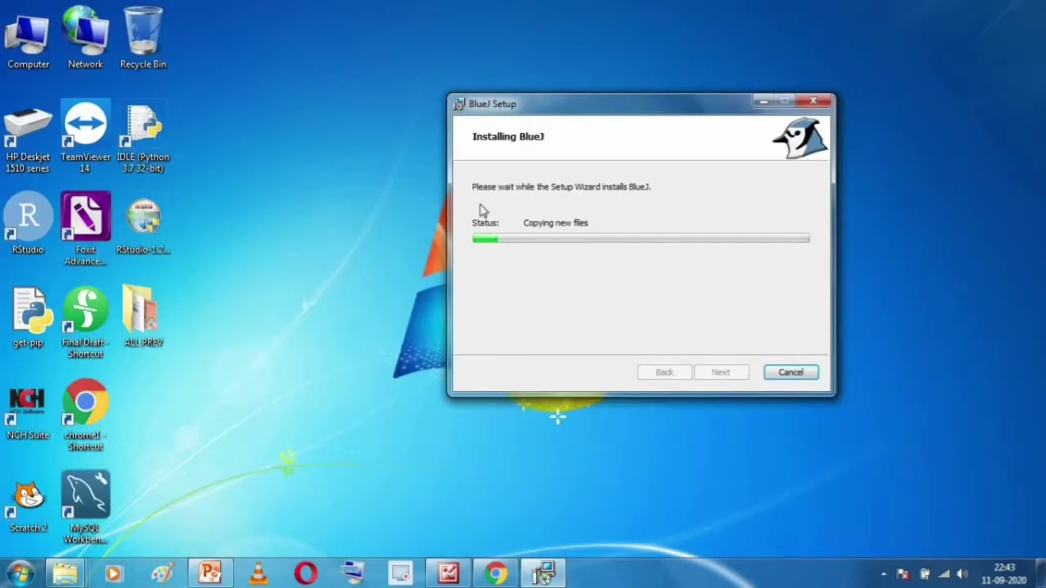
- Finish the BlueJ Setup Wizard and launch BlueJ from its desktop shortcut
drag(490, 105, 328, 106)
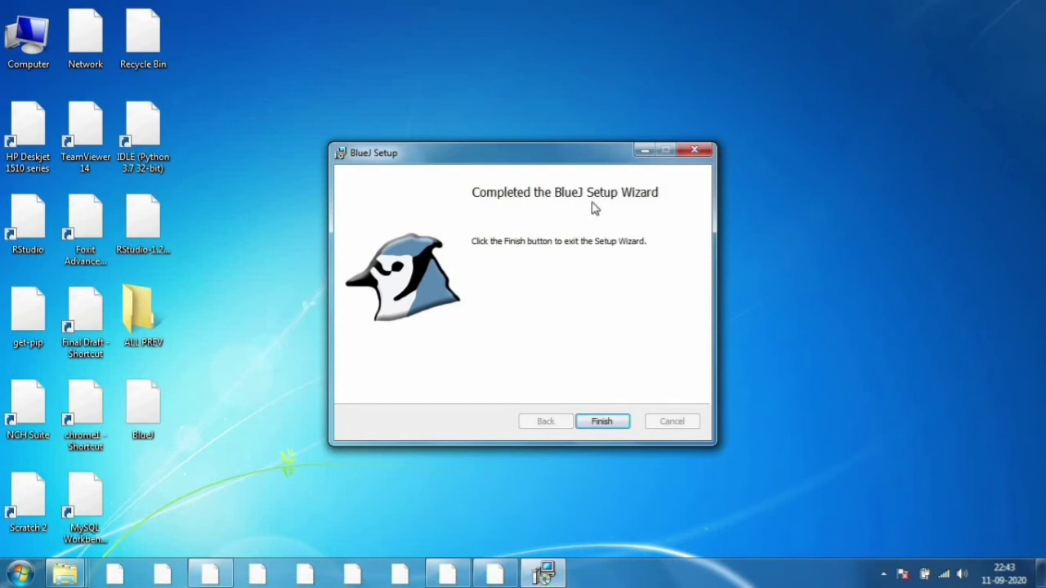
click(603, 422)
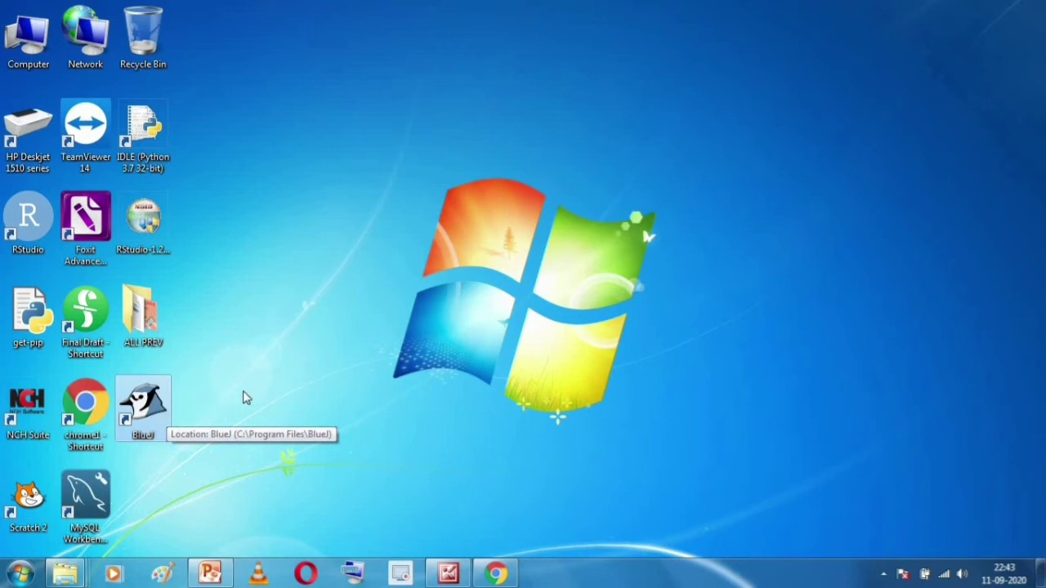
right_click(155, 416)
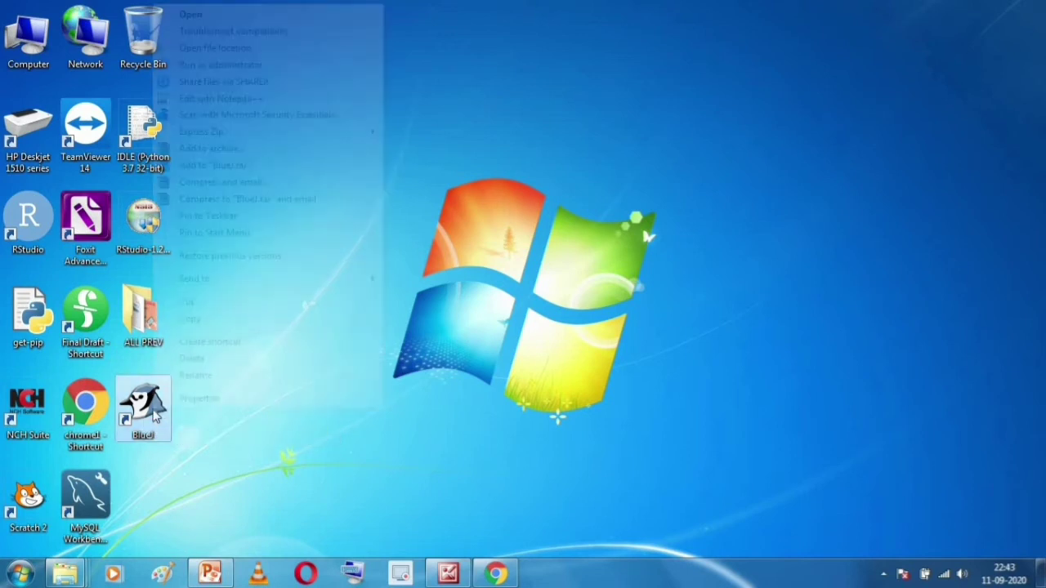
click(236, 15)
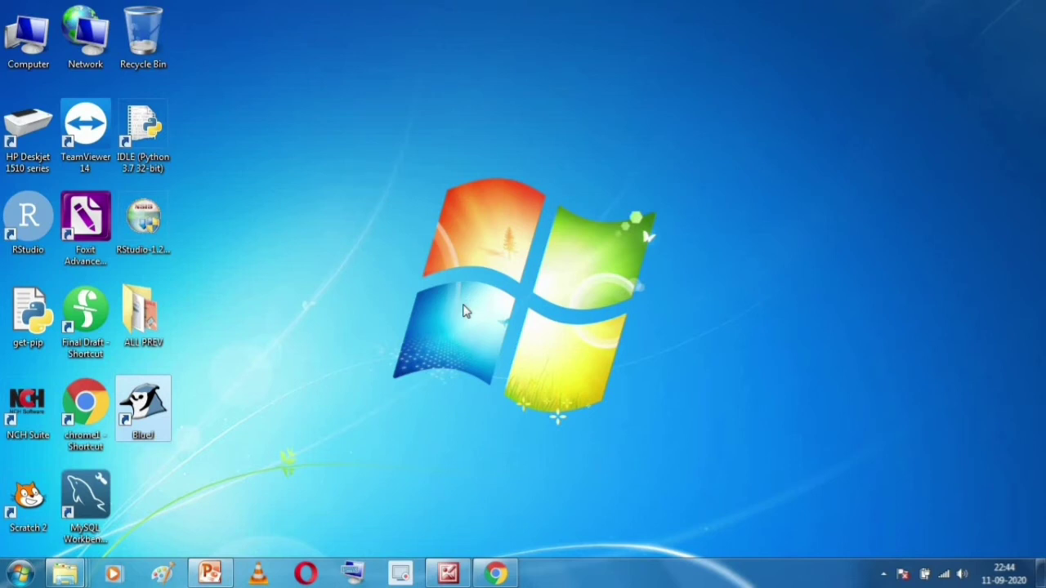
double_click(155, 421)
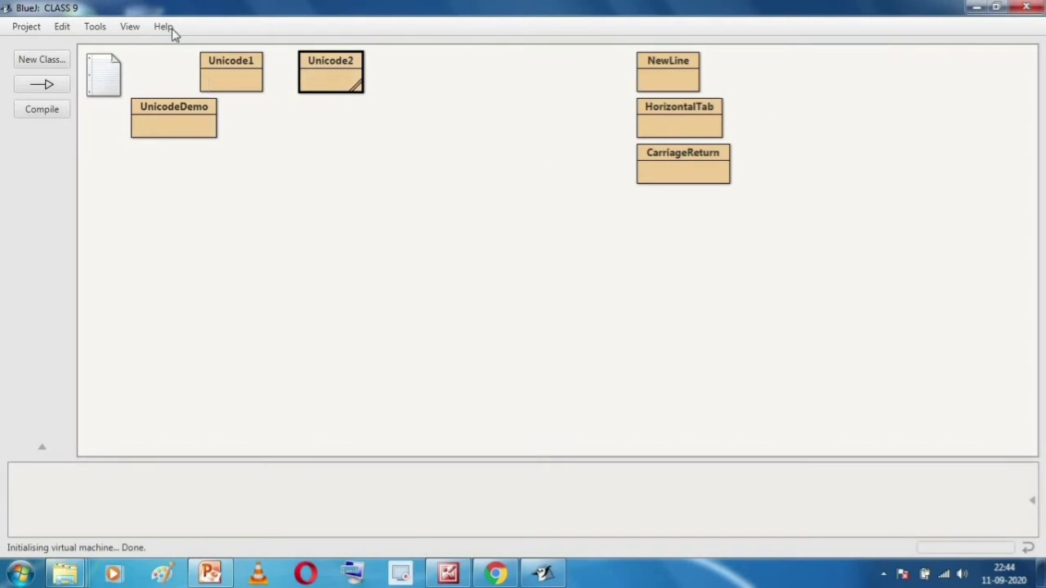
- Look over the CarriageReturn, NewLine, Unicode2, Unicode1 and UnicodeDemo classes and the project commands in the CLASS 9 project
click(681, 152)
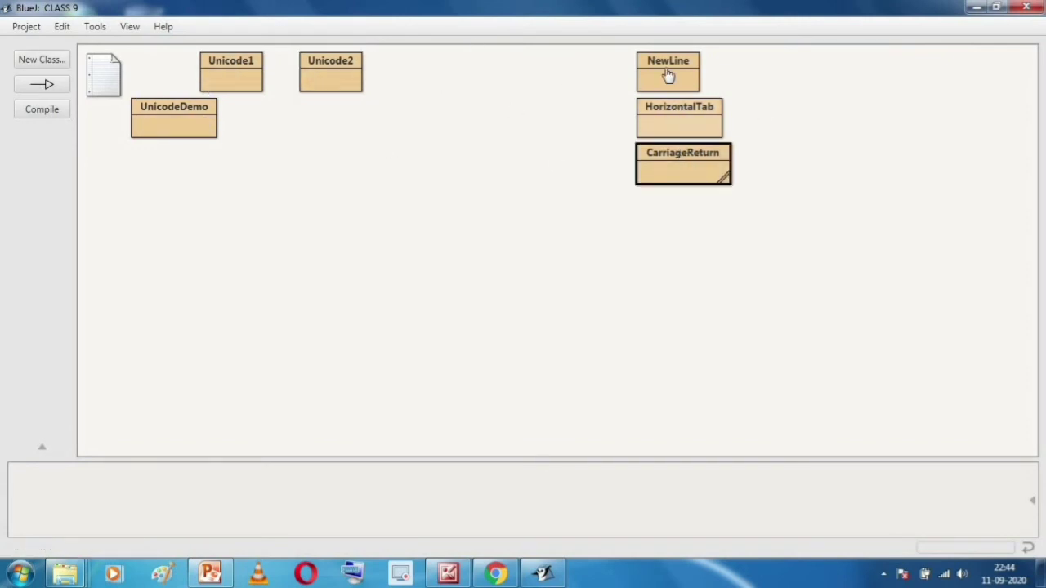
click(668, 75)
click(315, 82)
click(210, 79)
click(174, 119)
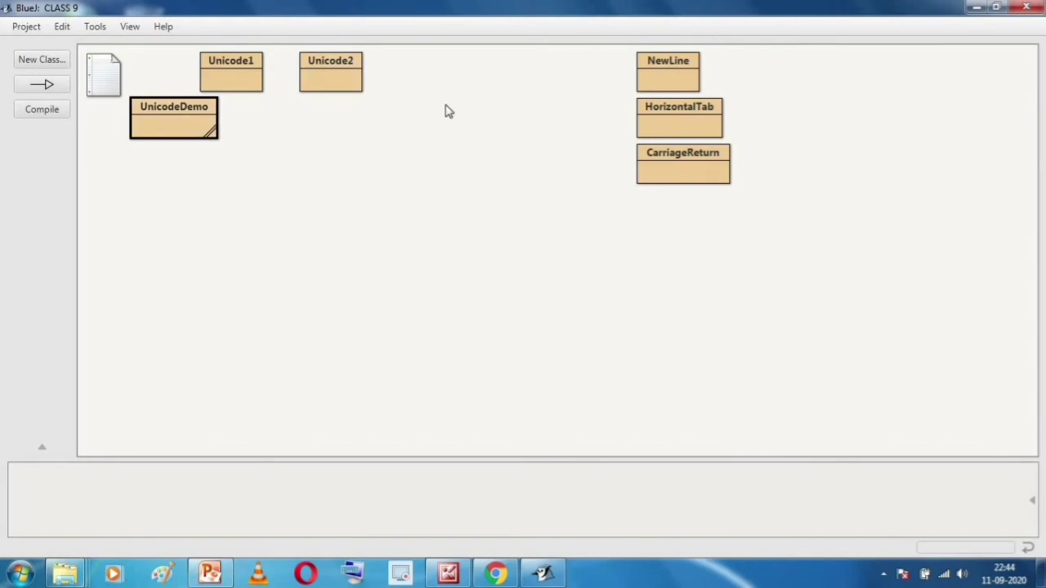
click(27, 26)
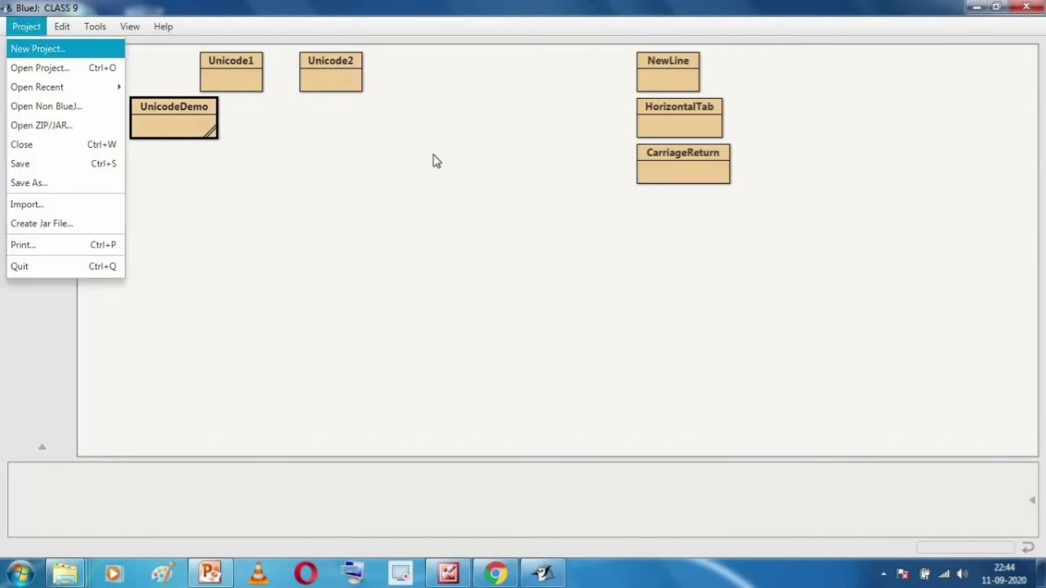
click(815, 80)
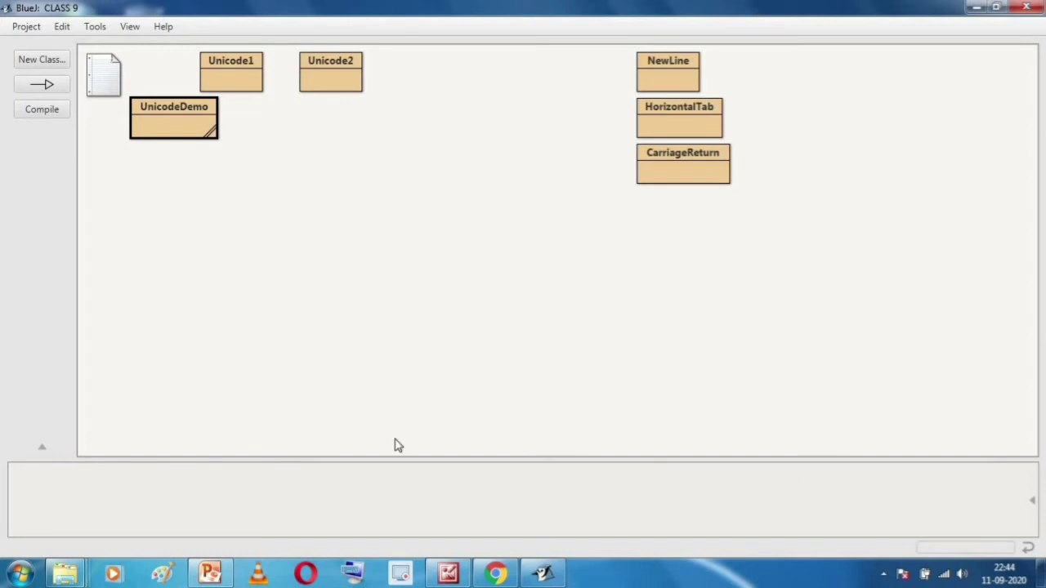
- Create a new project named "New Proj" in C:\Users\LENOVO
click(26, 26)
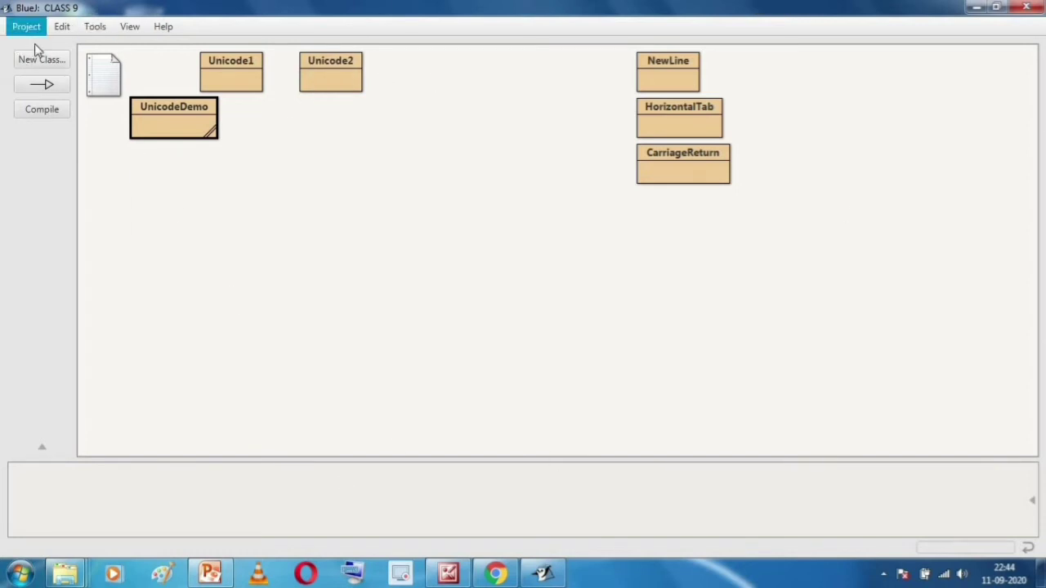
click(36, 47)
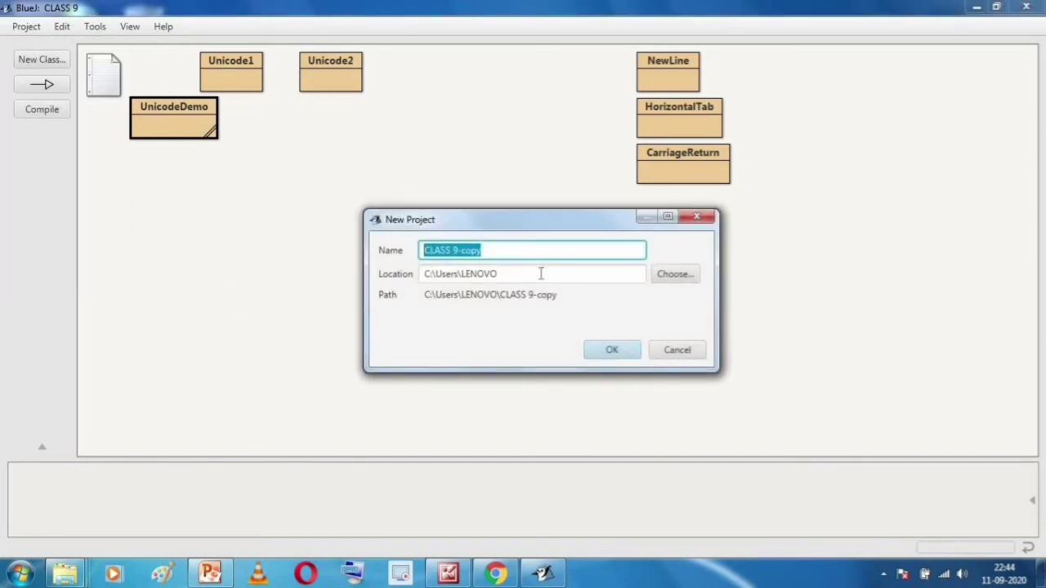
click(493, 250)
drag(461, 250, 299, 260)
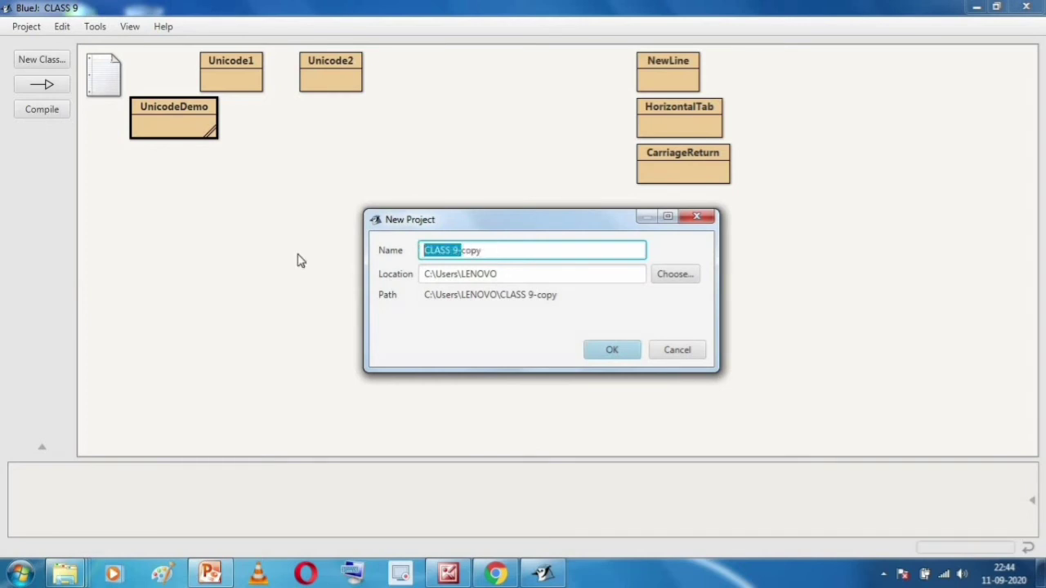
key(BackSpace)
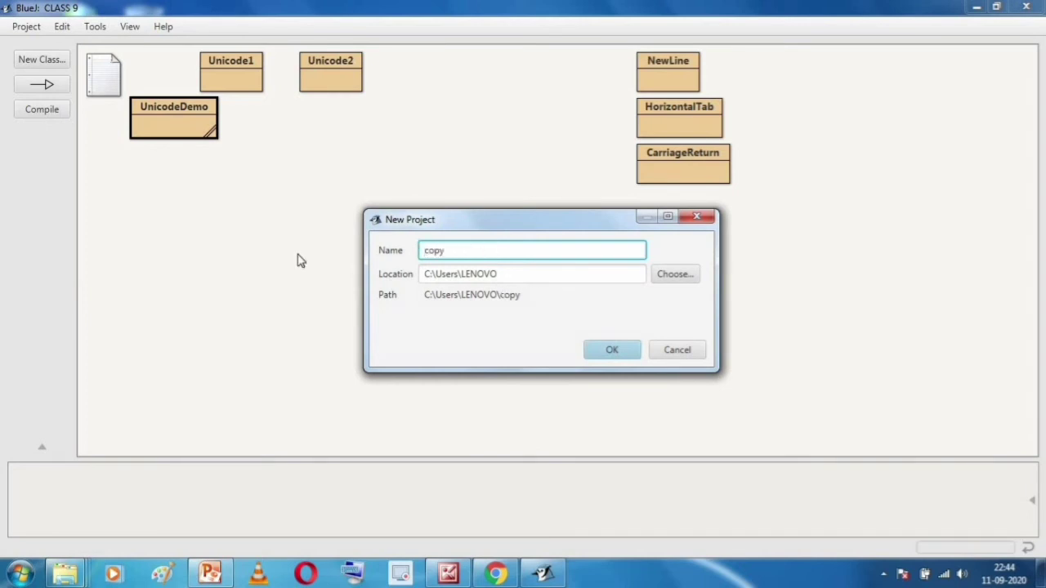
key(Delete)
key(Delete)
key(Delete)
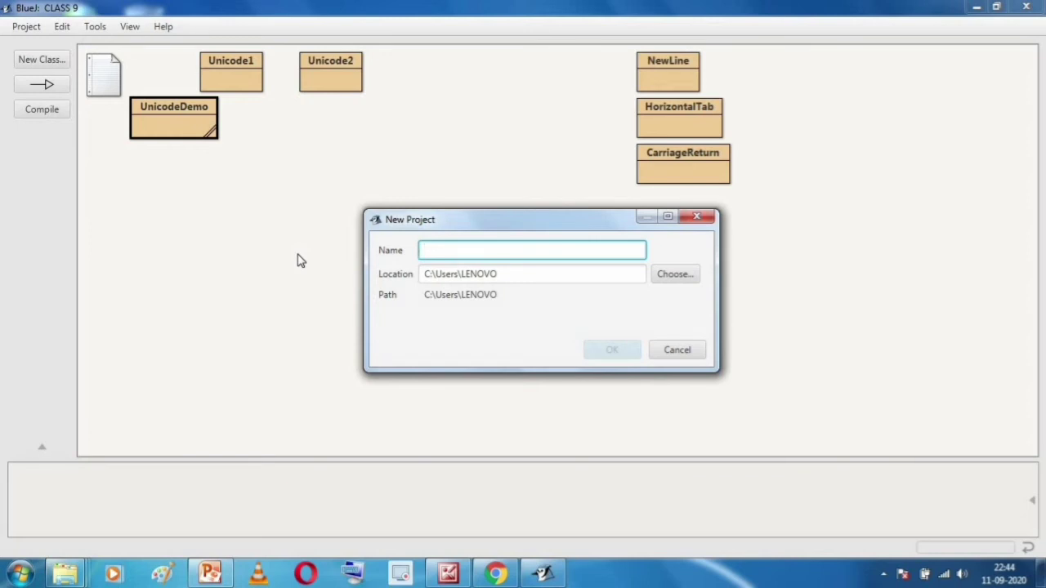
text(New Proj)
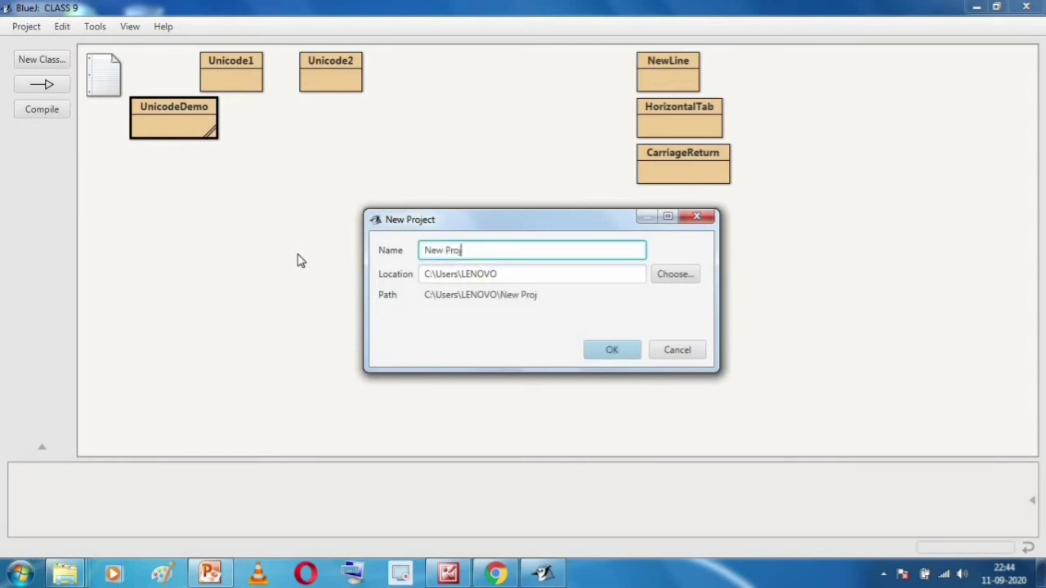
click(612, 350)
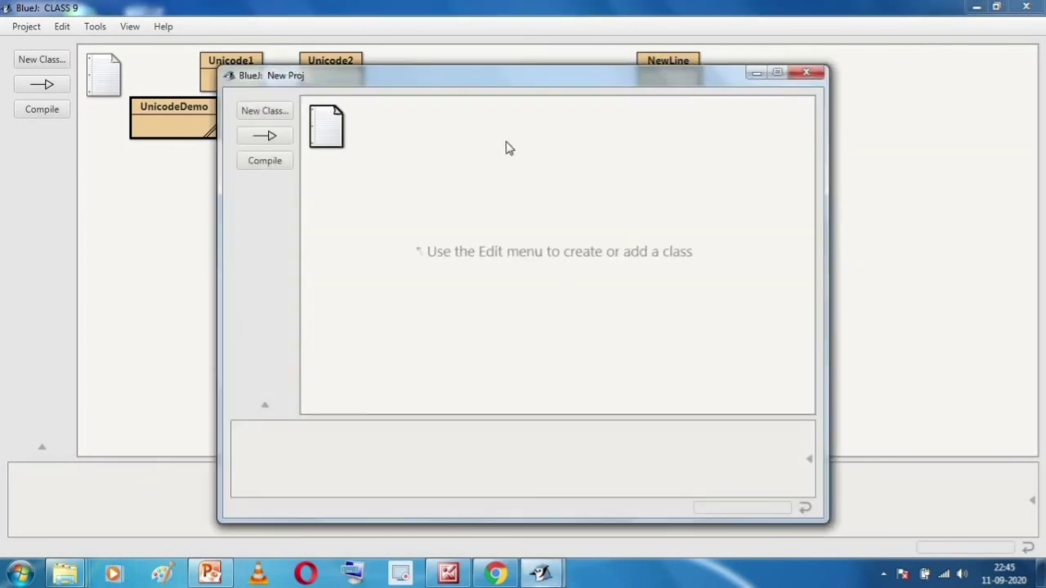
- Maximize the New Proj window to view it, and close both the New Proj and CLASS 9 projects
click(777, 73)
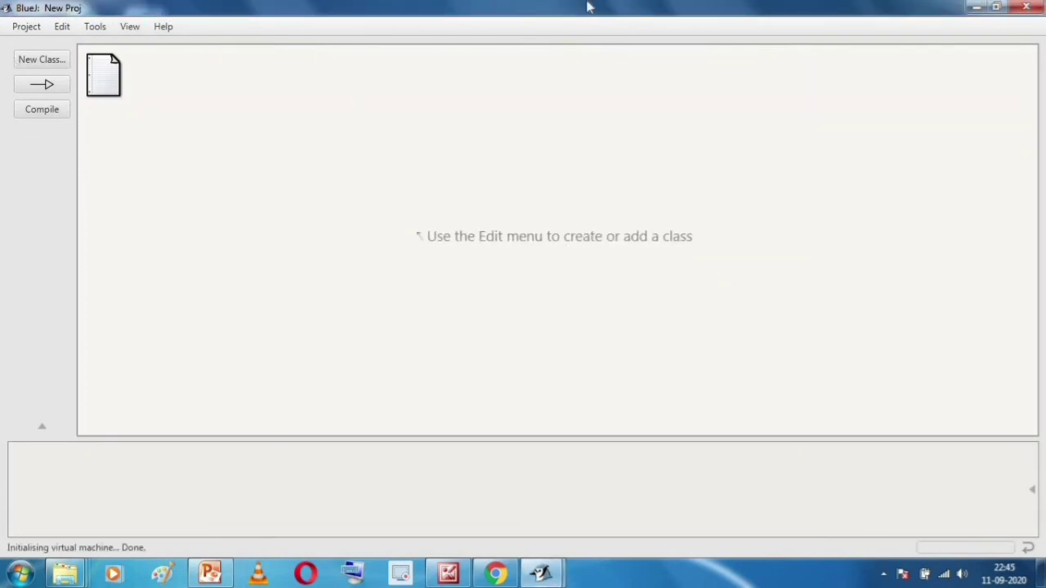
click(1026, 7)
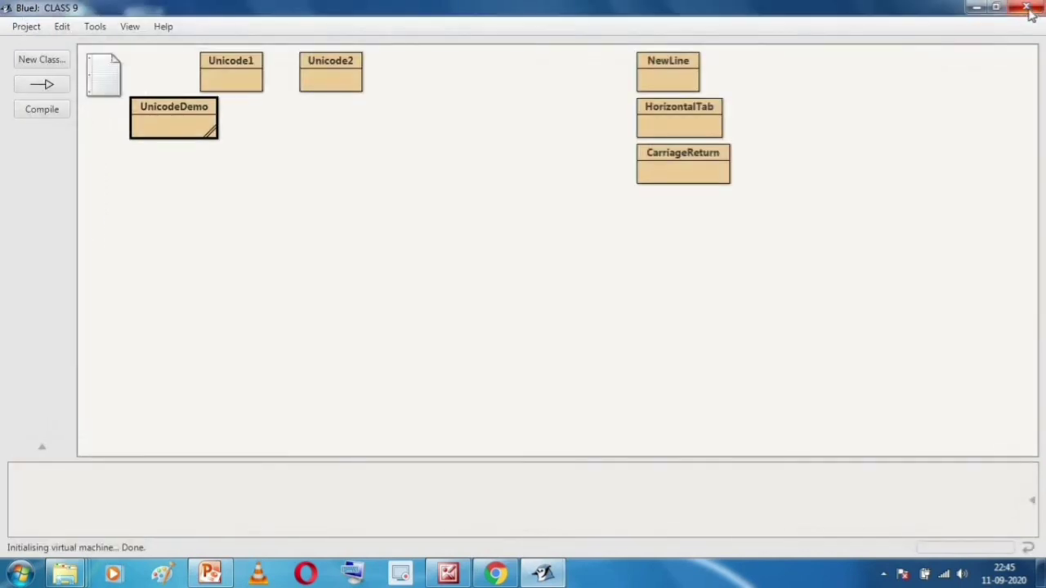
click(1027, 8)
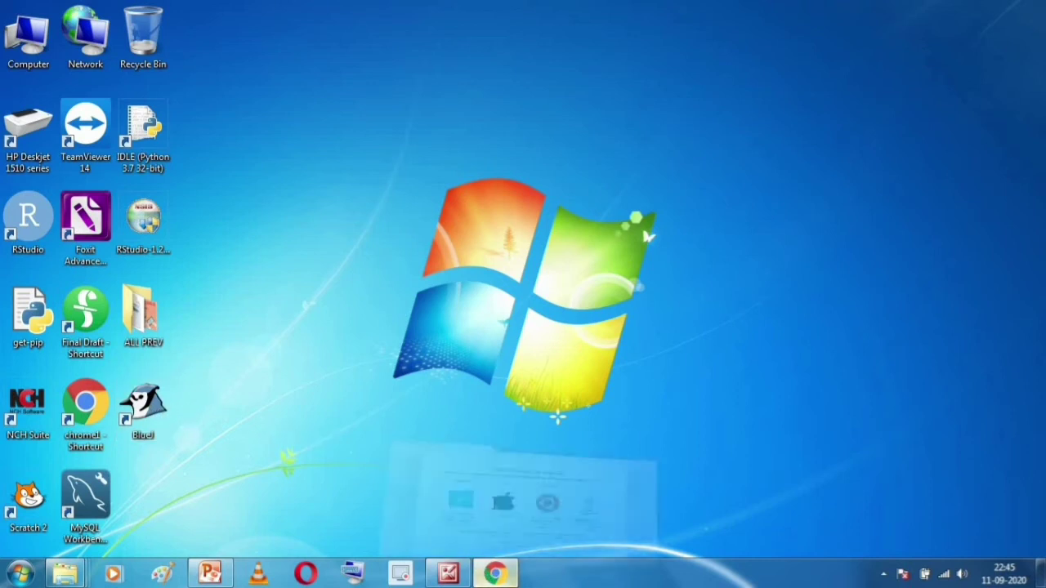
- Switch to Chrome and close the BlueJ website page, keeping the Java SE Development Kit 8 page open
click(495, 574)
click(123, 13)
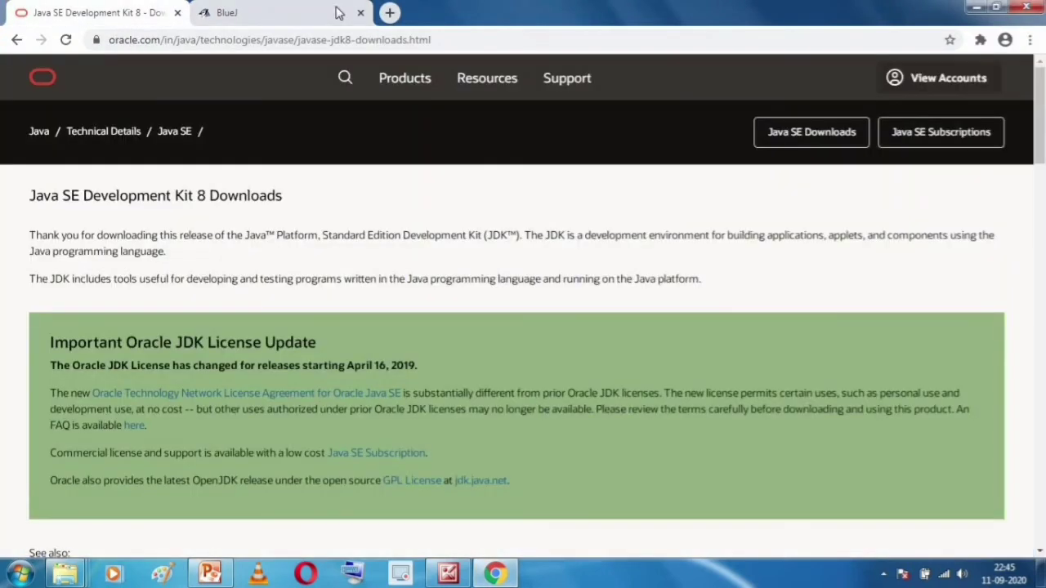
click(299, 10)
click(361, 12)
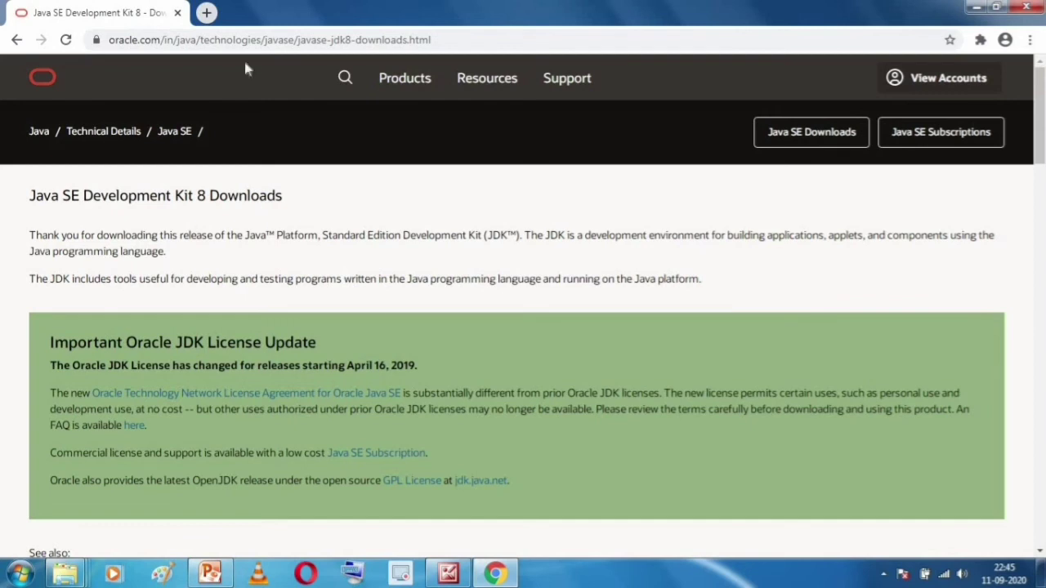
- Search Google for "jdk for windows 7 32 bit" in a new tab and open Oracle's Java SE Development Kit 8 downloads page
click(208, 14)
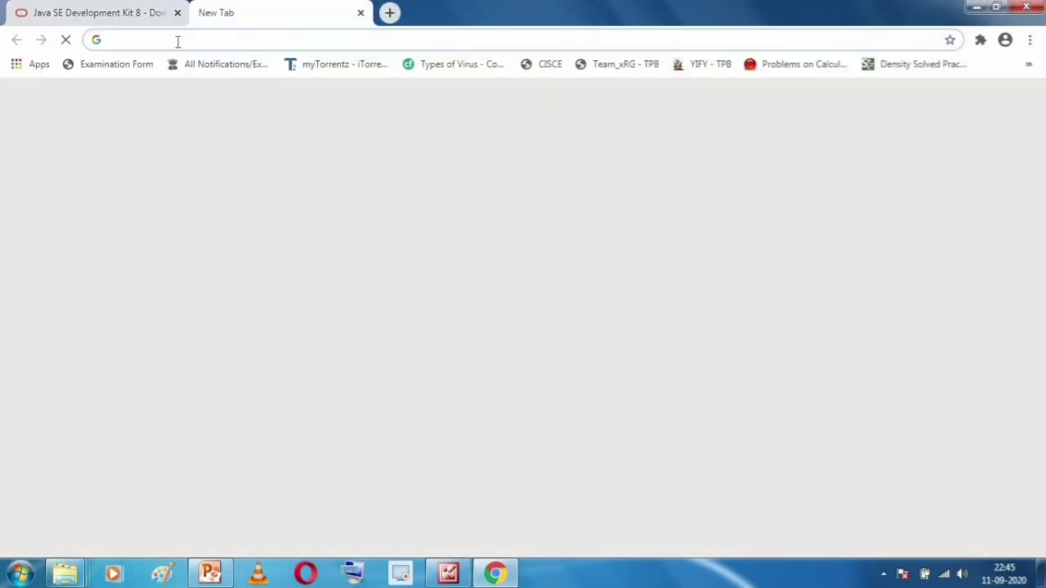
text(J)
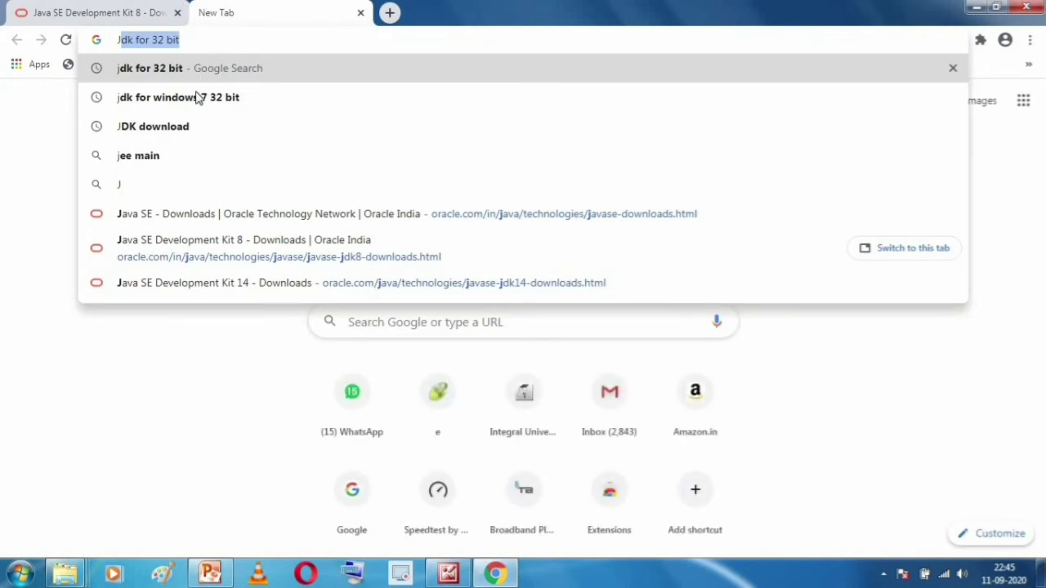
click(196, 96)
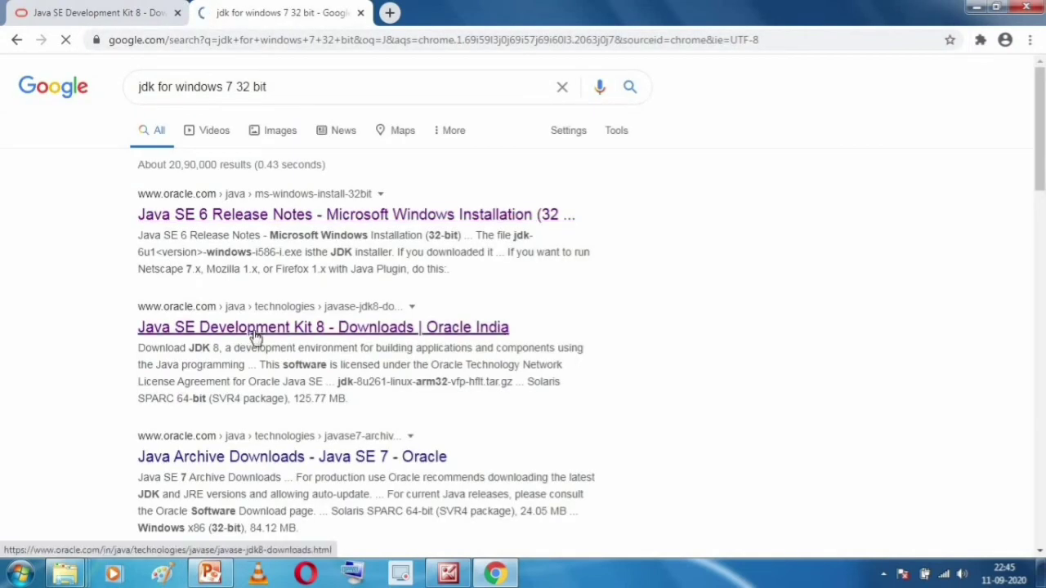
click(309, 327)
- Find the Windows x86 entry and request jdk-8u261-windows-i586.exe, accepting the Oracle Technology Network License Agreement
scroll(418, 302, down, 1)
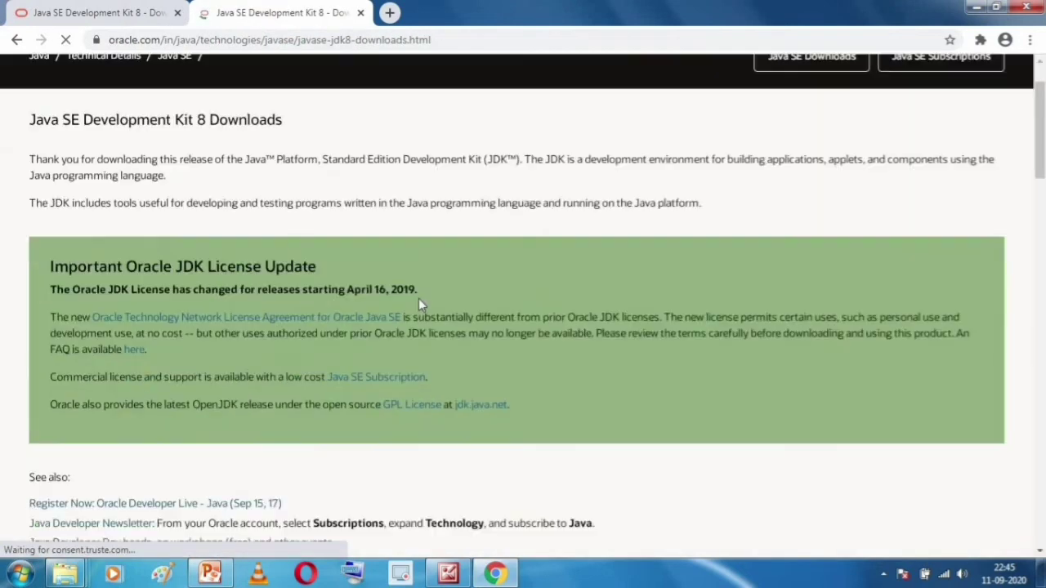
scroll(419, 303, down, 10)
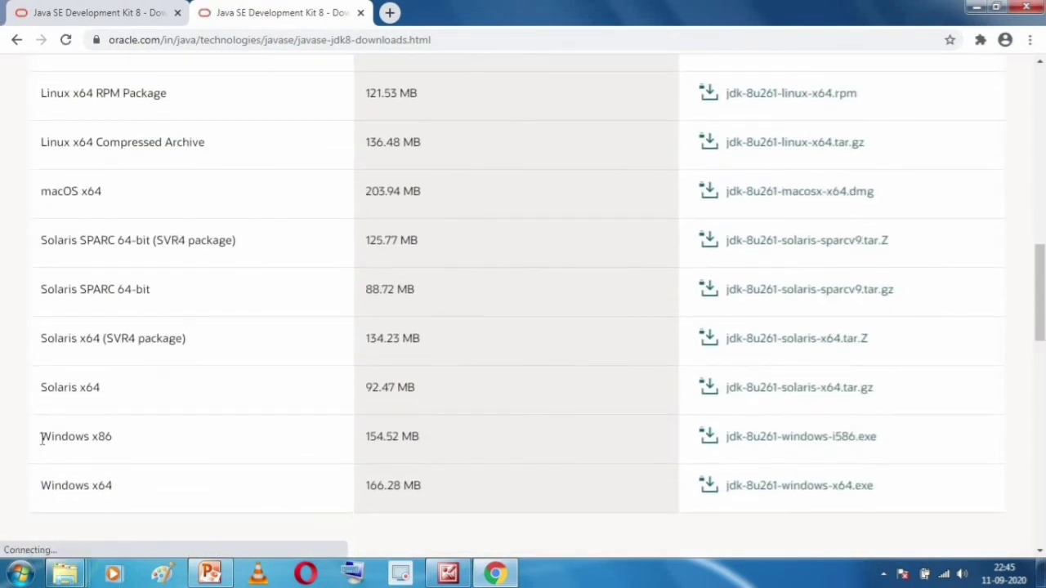
drag(41, 439, 174, 437)
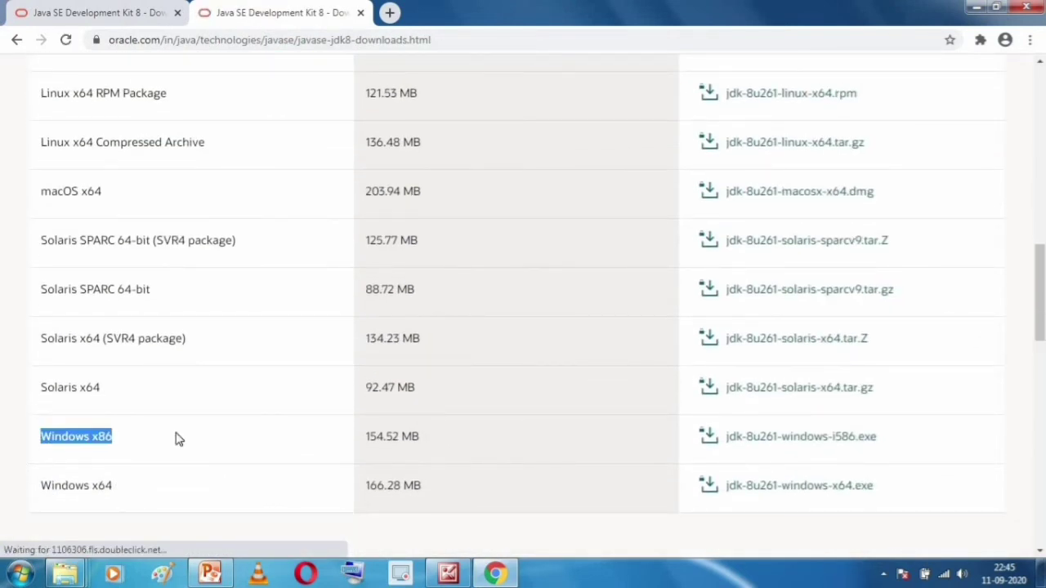
click(838, 438)
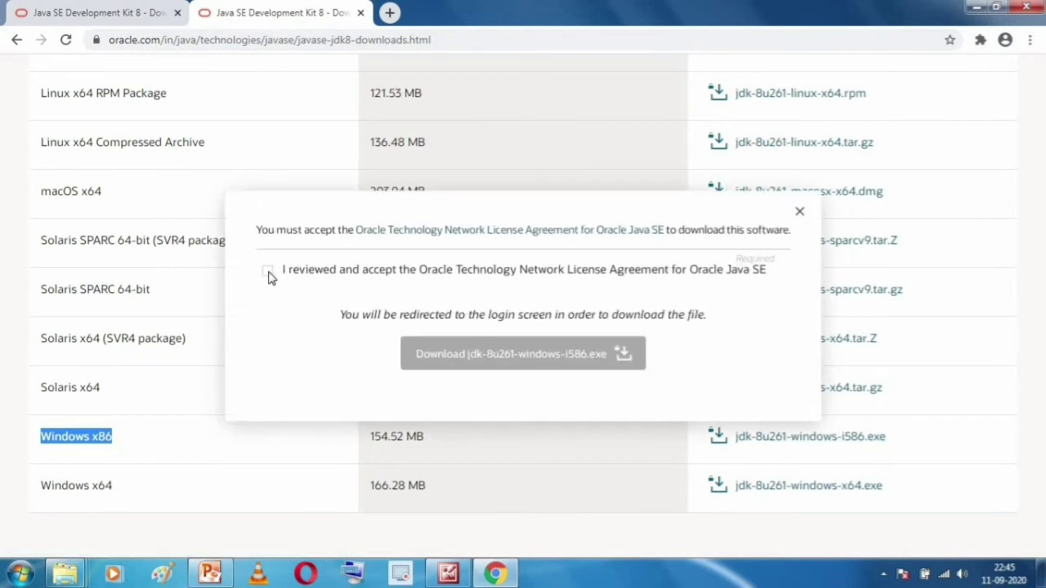
click(268, 272)
click(478, 352)
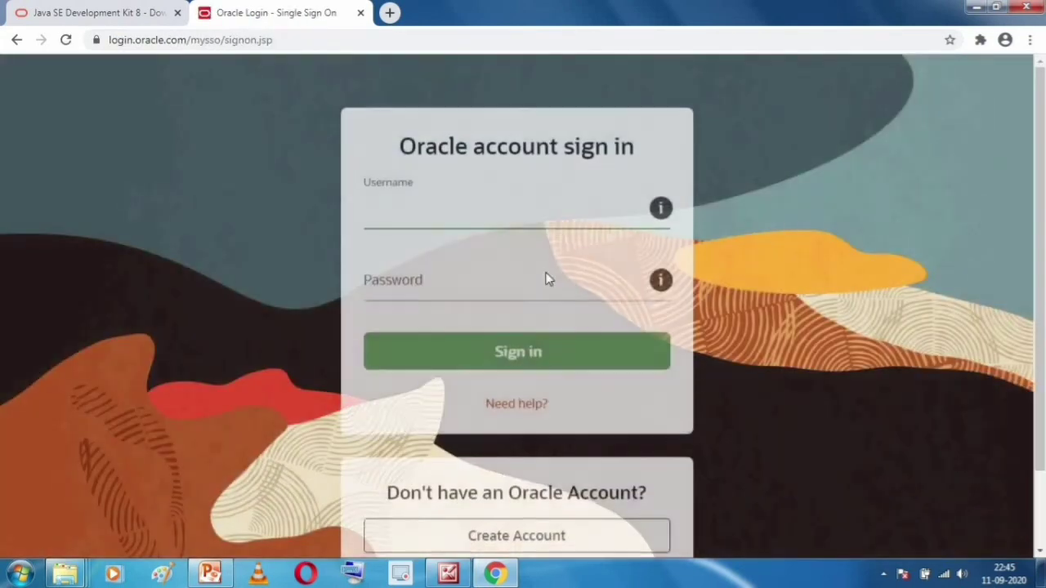
- Open the Oracle account creation form from the sign-in page and place the cursor in the Email Address field
scroll(547, 280, down, 1)
click(565, 451)
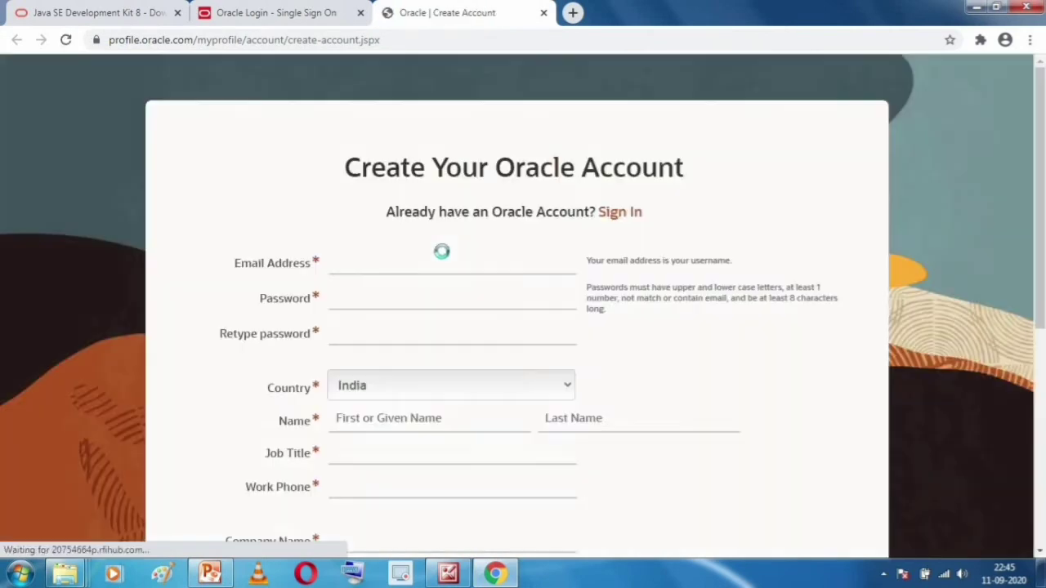
click(421, 264)
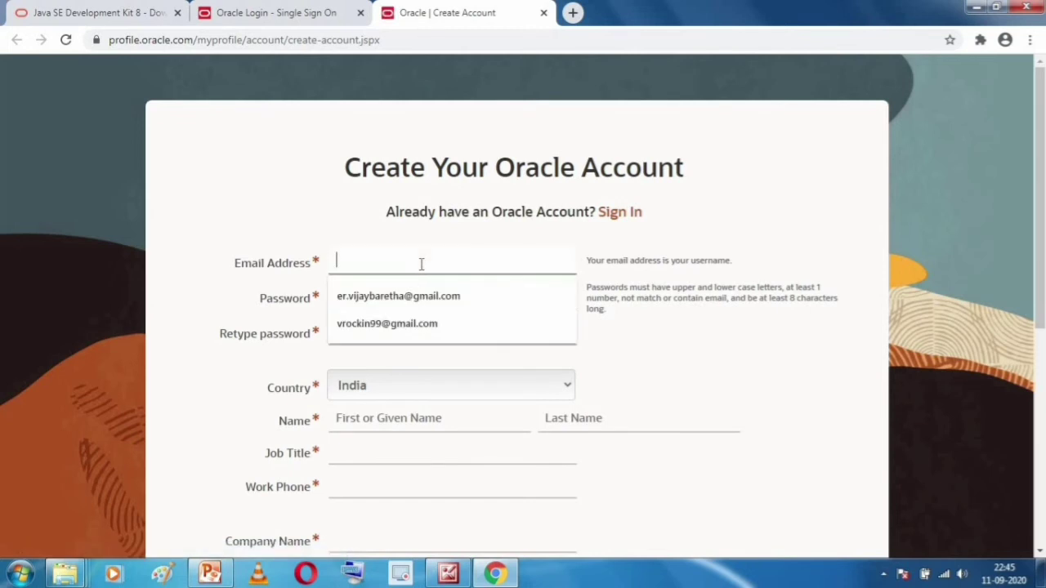
- Review the required fields of the Oracle account creation form, from the password and name down to the company, address and postal code
key(Escape)
click(409, 300)
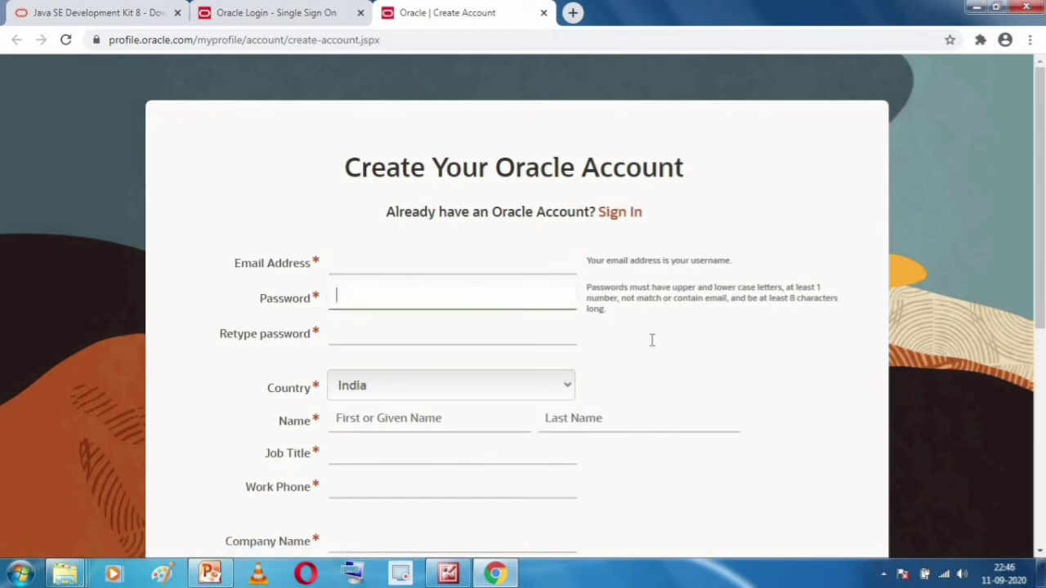
click(488, 331)
scroll(524, 327, down, 1)
scroll(524, 319, down, 2)
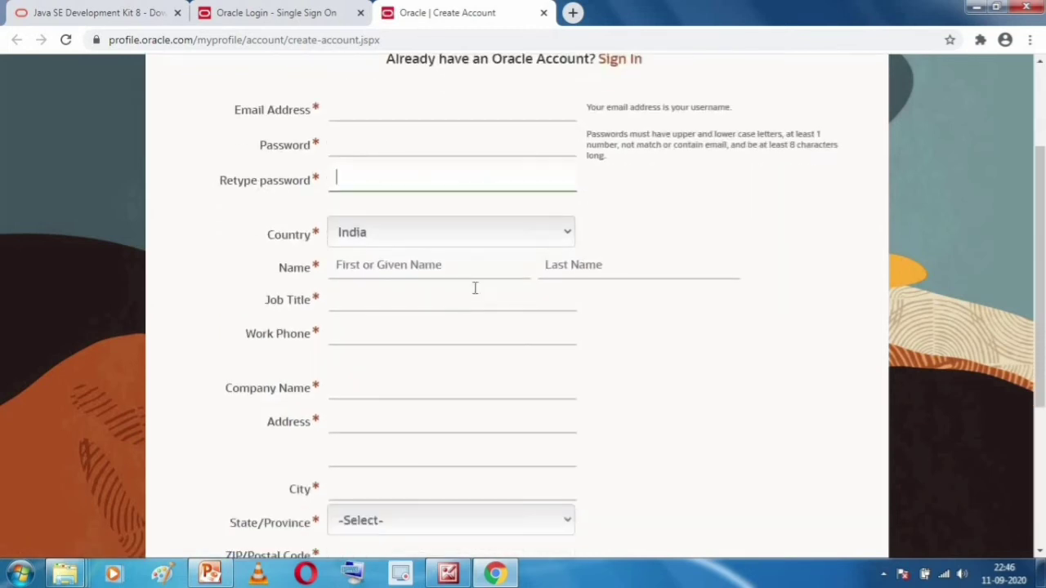
click(433, 268)
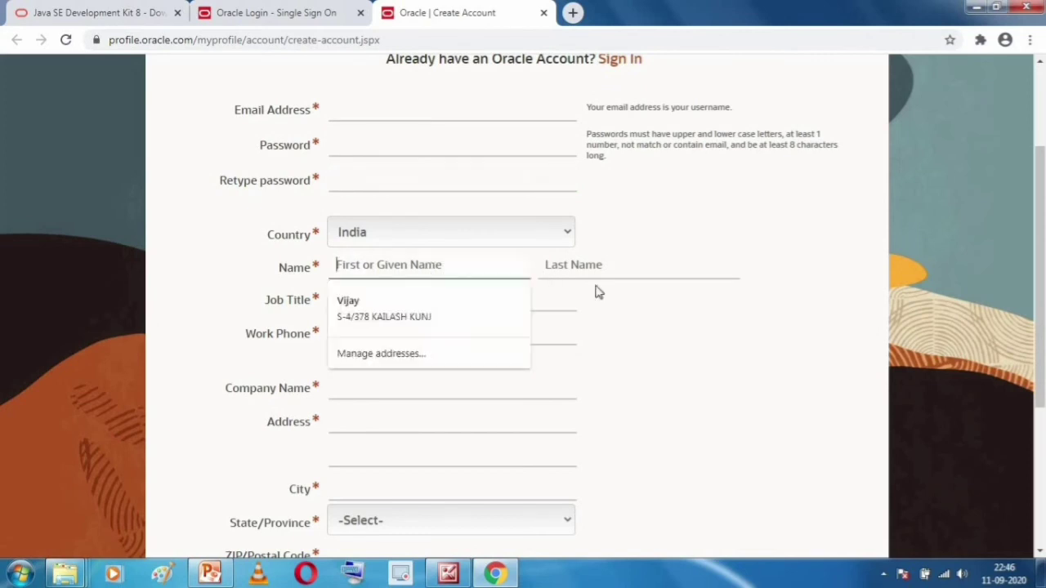
click(485, 309)
click(489, 308)
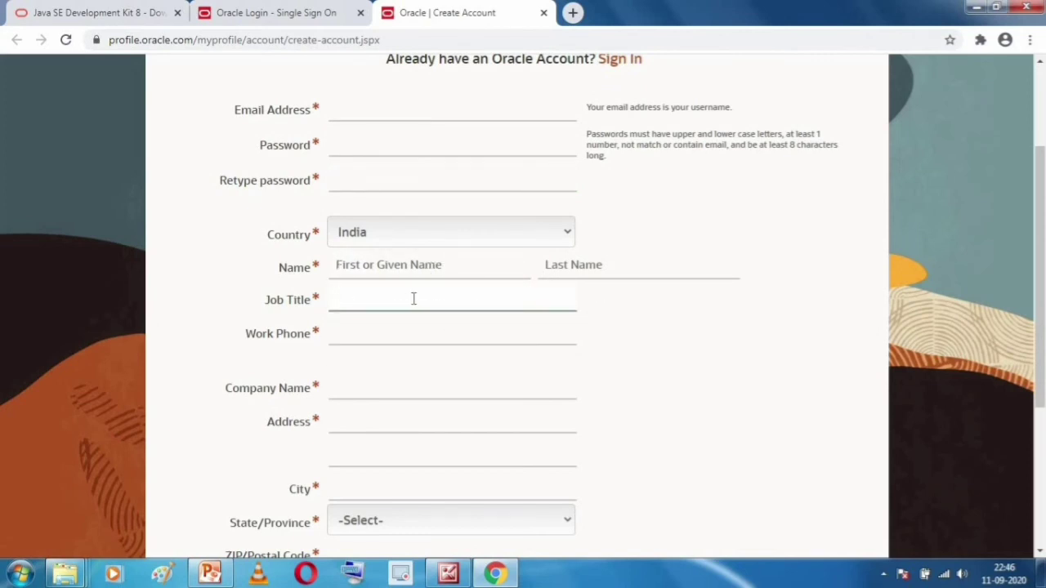
scroll(396, 216, down, 1)
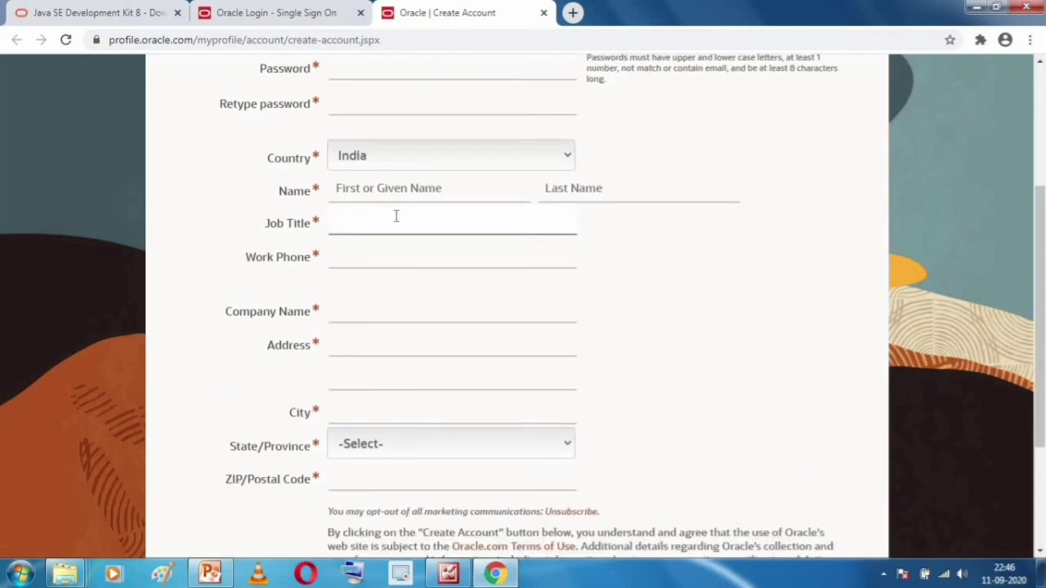
click(386, 257)
click(656, 299)
click(403, 311)
click(696, 308)
scroll(675, 315, down, 2)
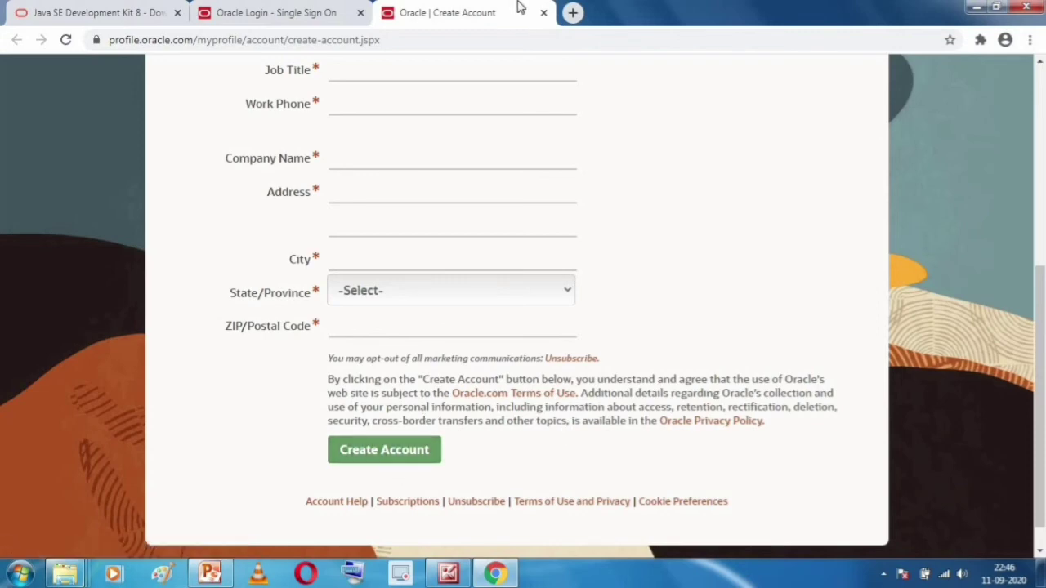
- Close the account creation and sign-in pages and find the Windows x86 entry among the JDK 8u261 demos and samples downloads
click(543, 14)
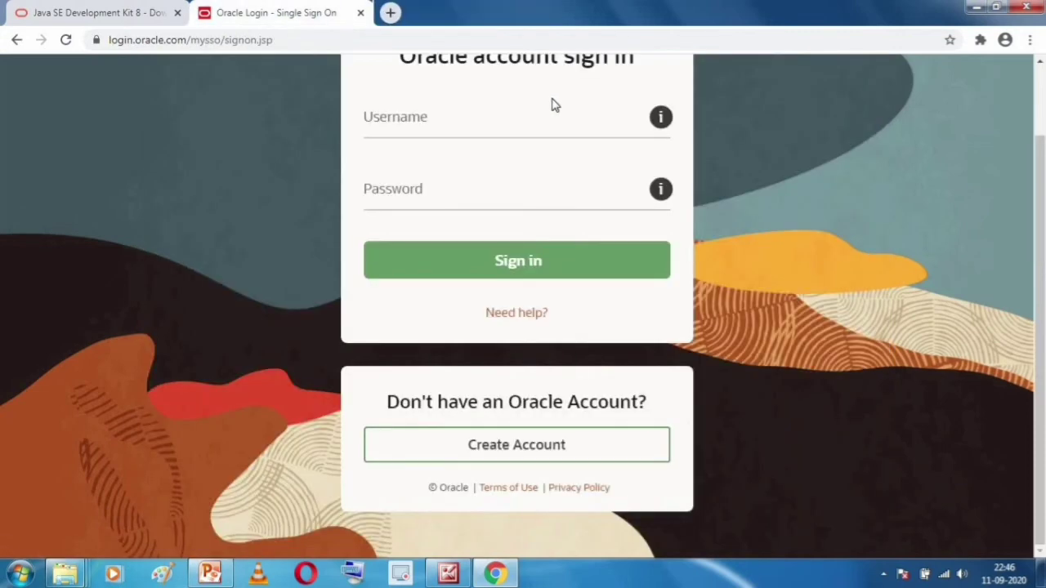
click(360, 13)
scroll(298, 320, down, 10)
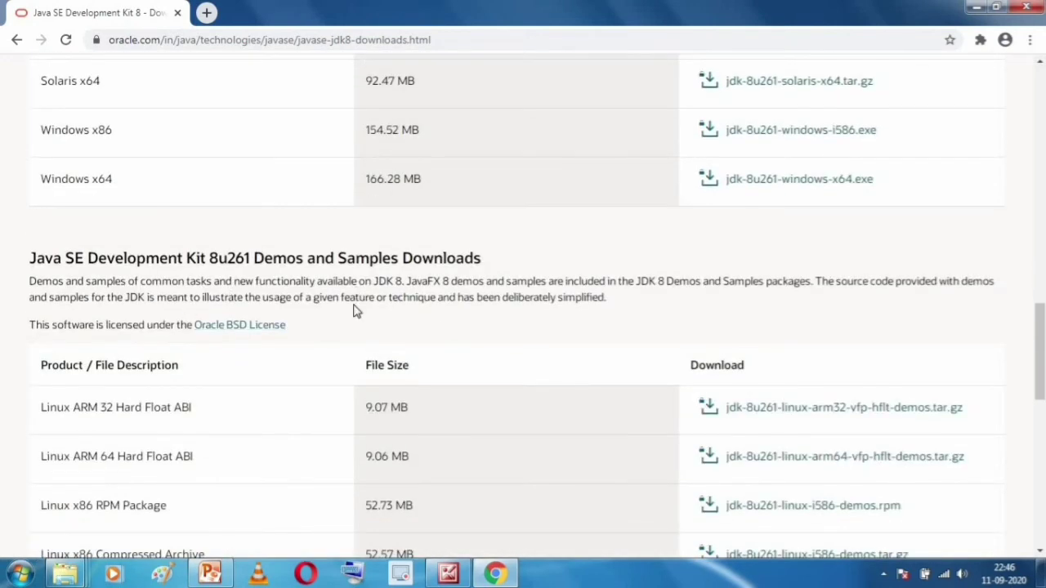
scroll(356, 311, down, 2)
scroll(337, 315, up, 3)
scroll(331, 323, down, 5)
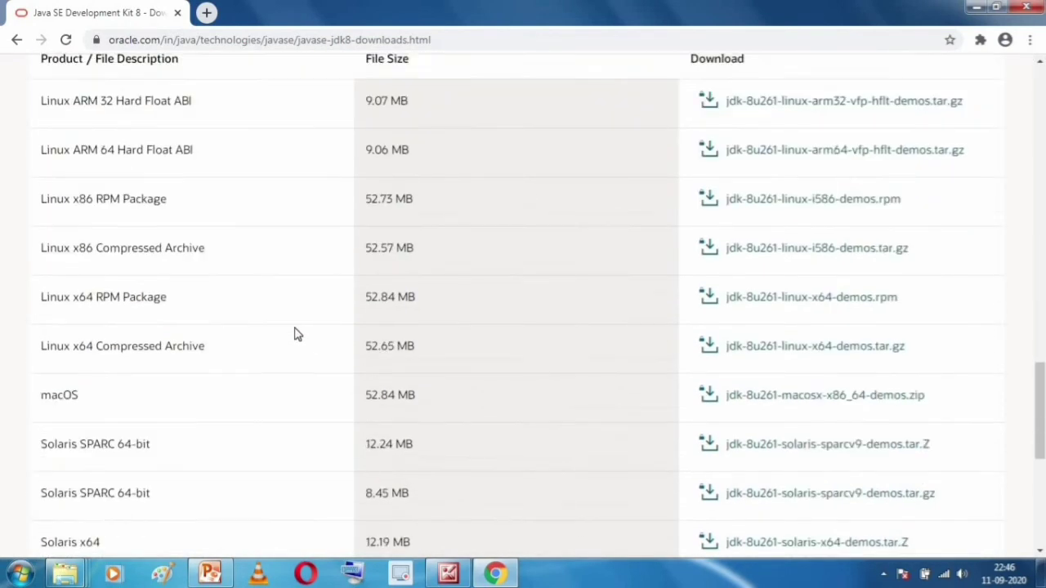
scroll(286, 327, down, 5)
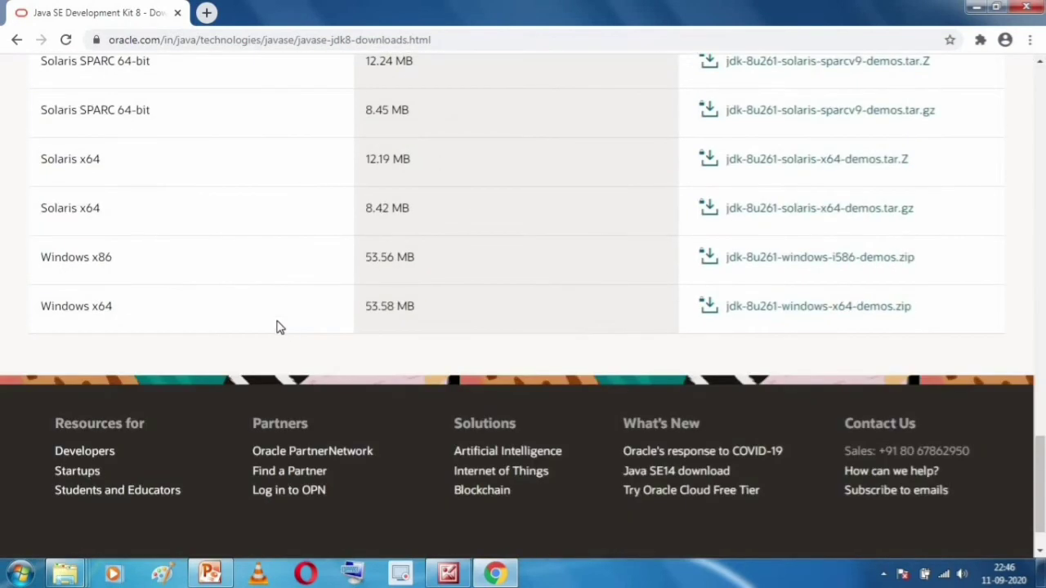
- Request jdk-8u261-windows-i586-demos.zip, accepting the Oracle BSD License, and continue to the Oracle sign-in page
click(783, 257)
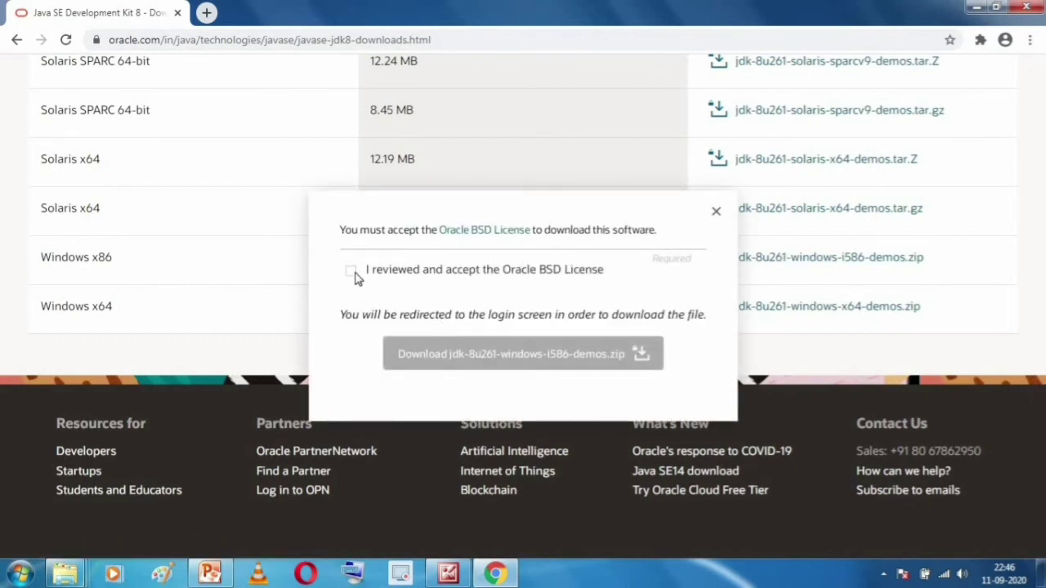
click(351, 271)
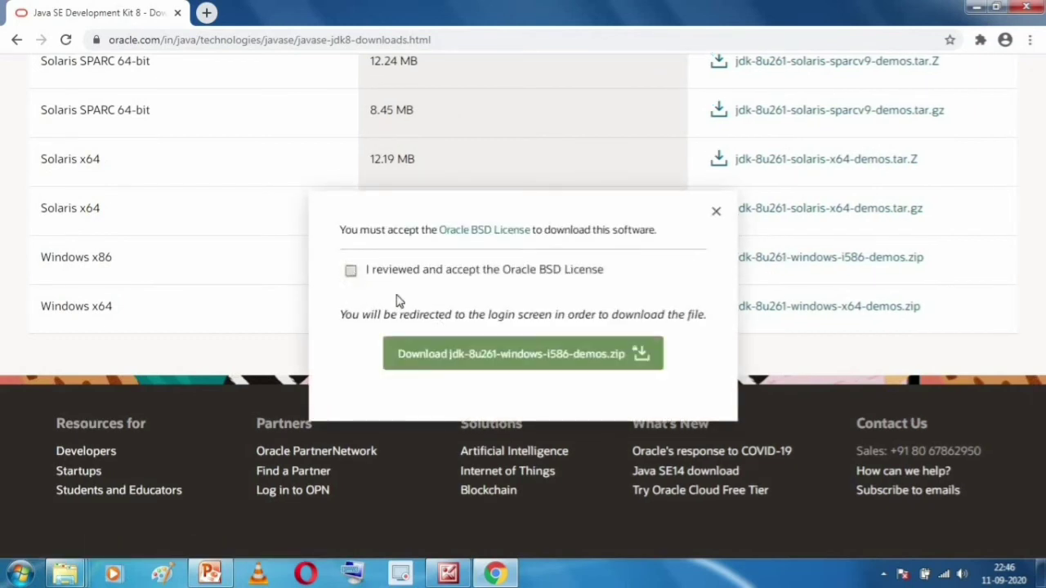
click(462, 352)
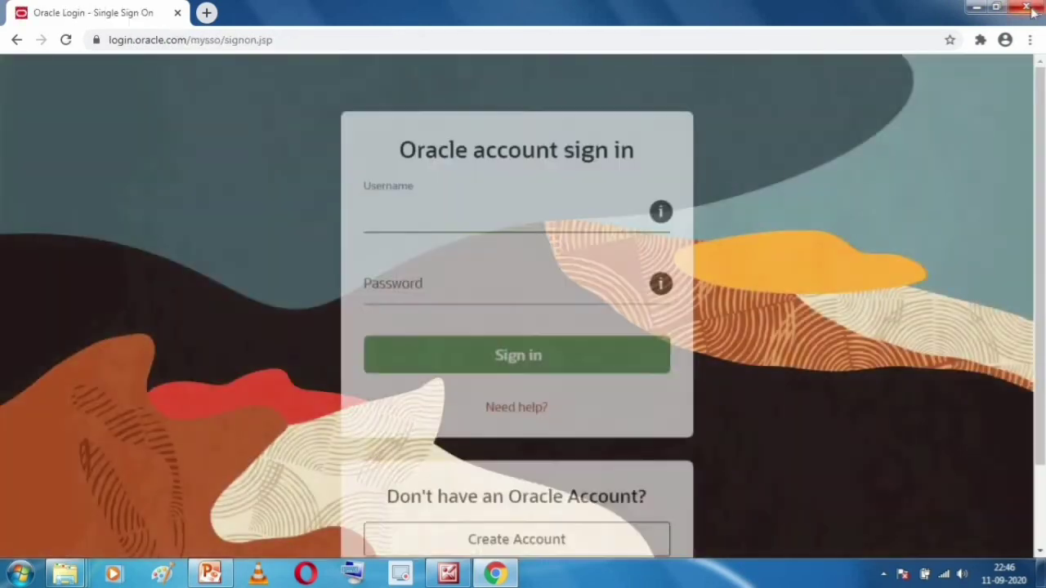
- Close the browser window with the Oracle sign-in page and open the Google homepage in a new Chrome window
click(1028, 8)
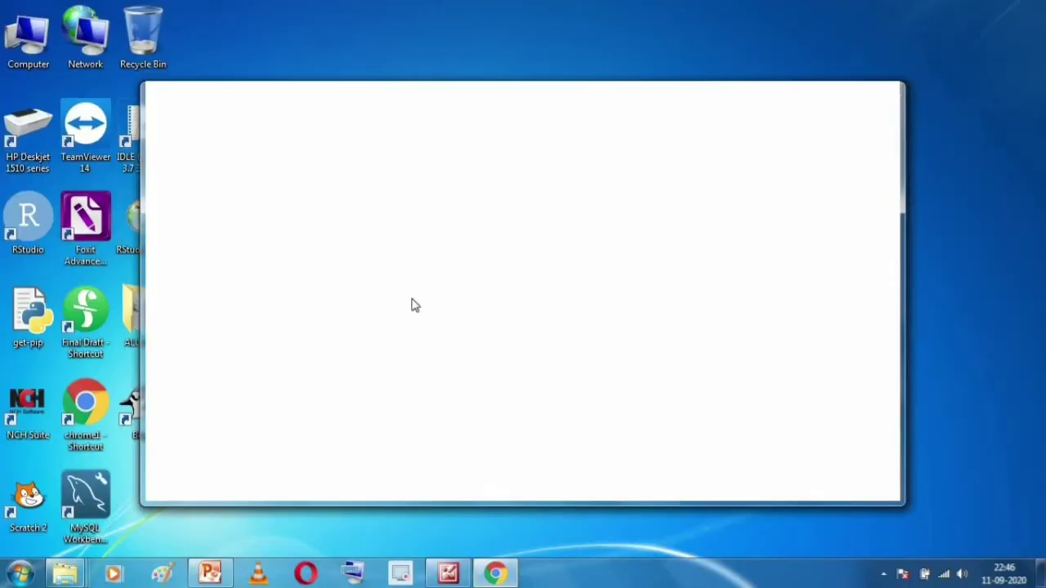
click(854, 88)
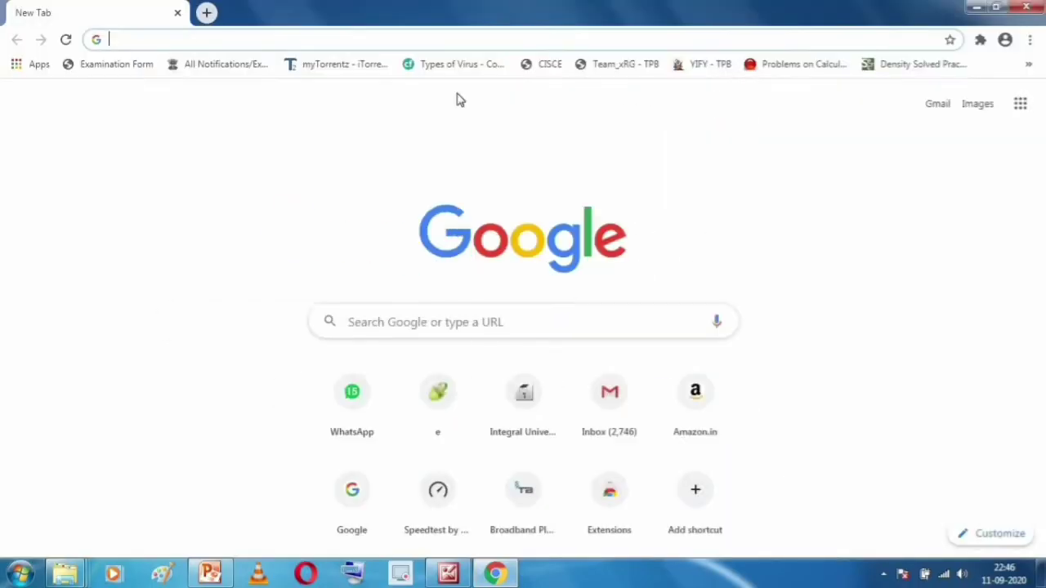
text(goo)
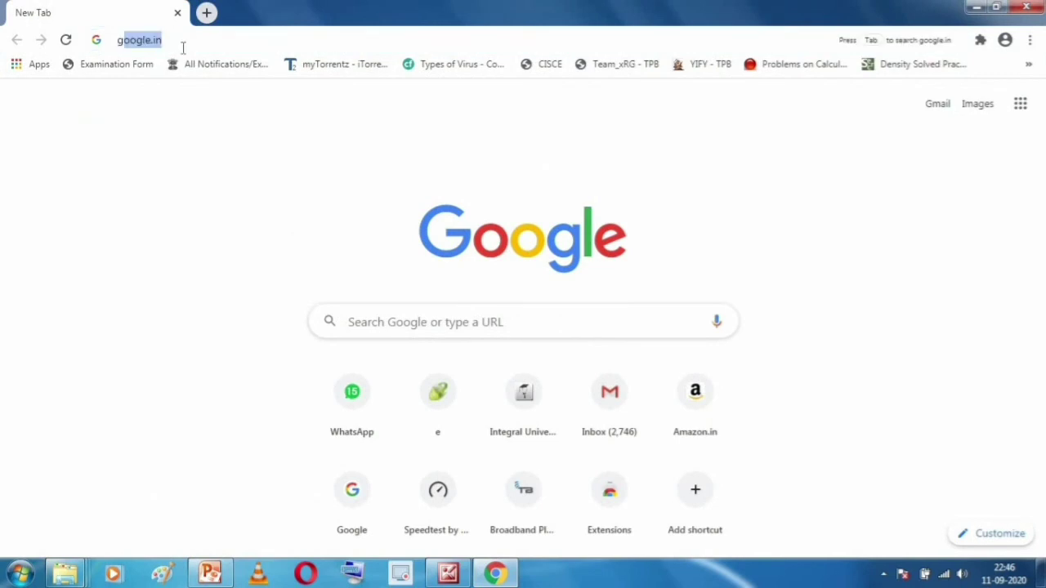
key(Return)
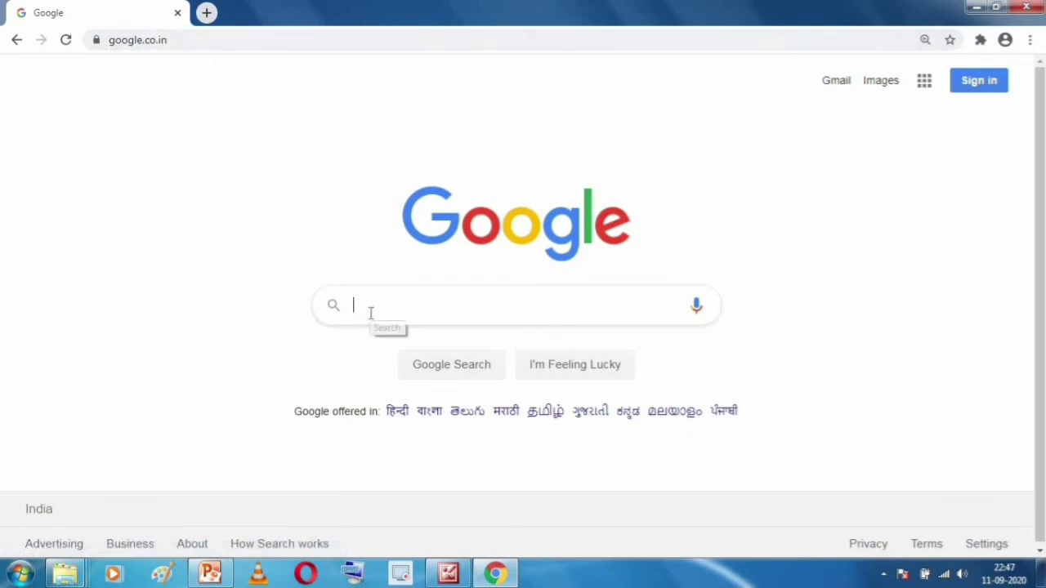
- Search Google for "blue j download" and open the BlueJ website at bluej.org
text(blue J)
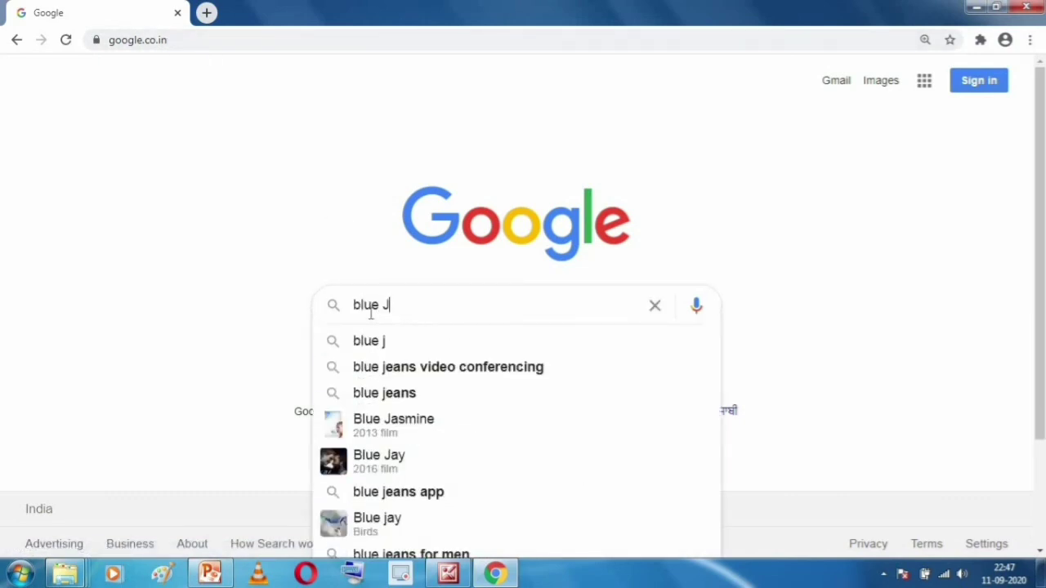
text( down)
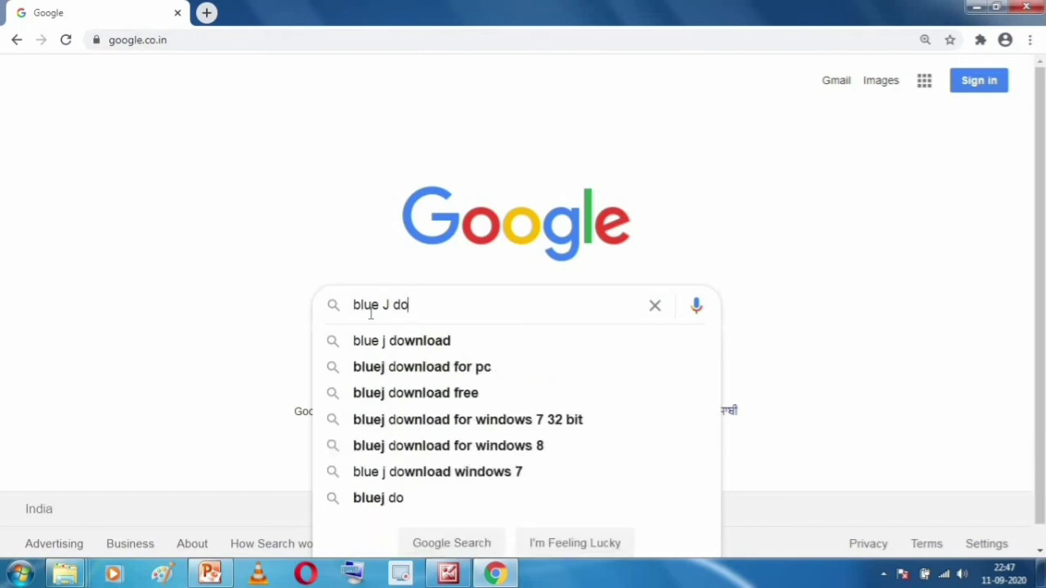
click(465, 341)
click(183, 237)
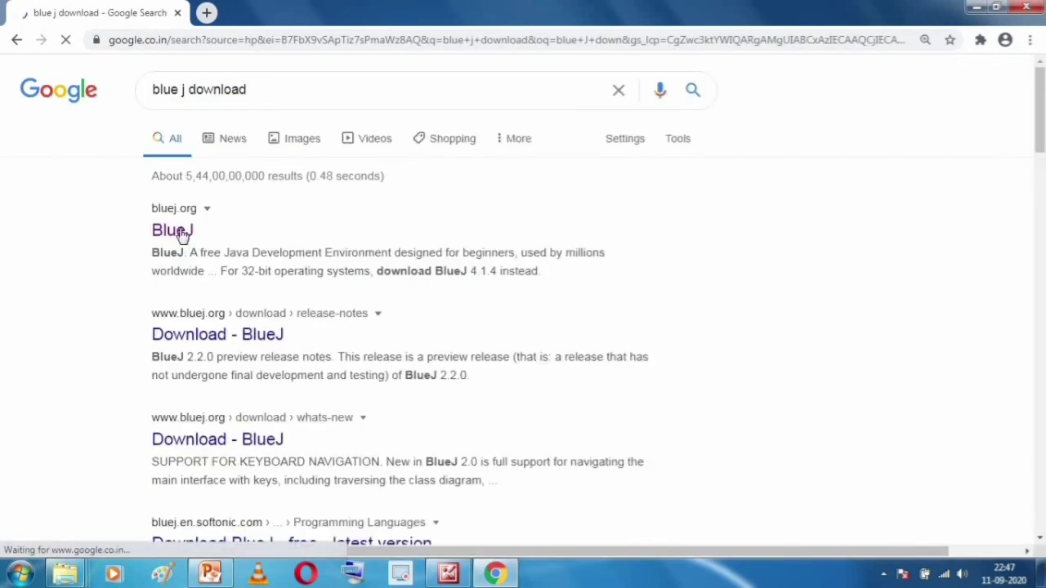
- Examine the note below the BlueJ downloads about the Java version and the type of operating system required
scroll(327, 253, down, 5)
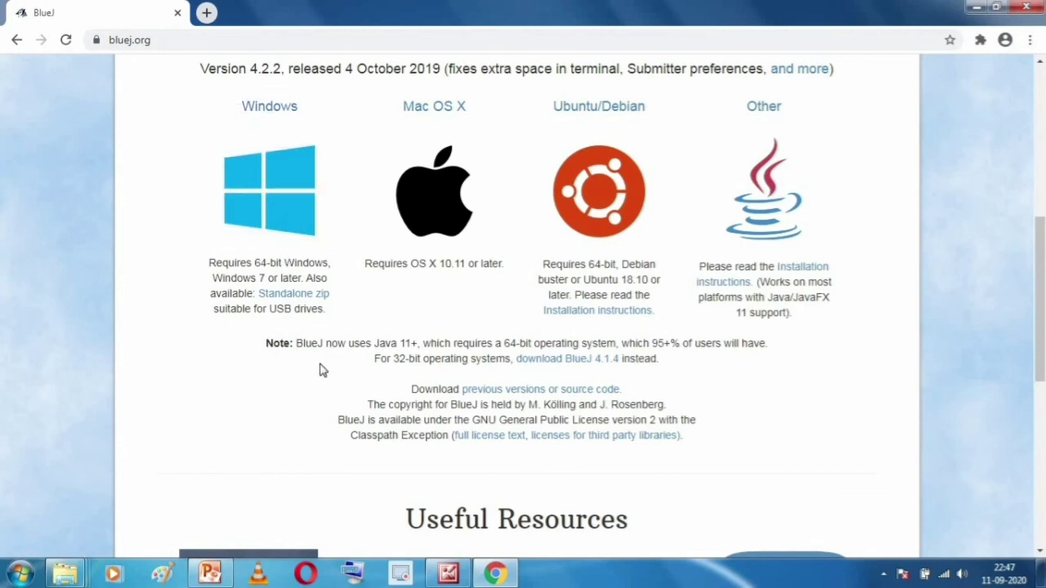
drag(264, 353, 296, 348)
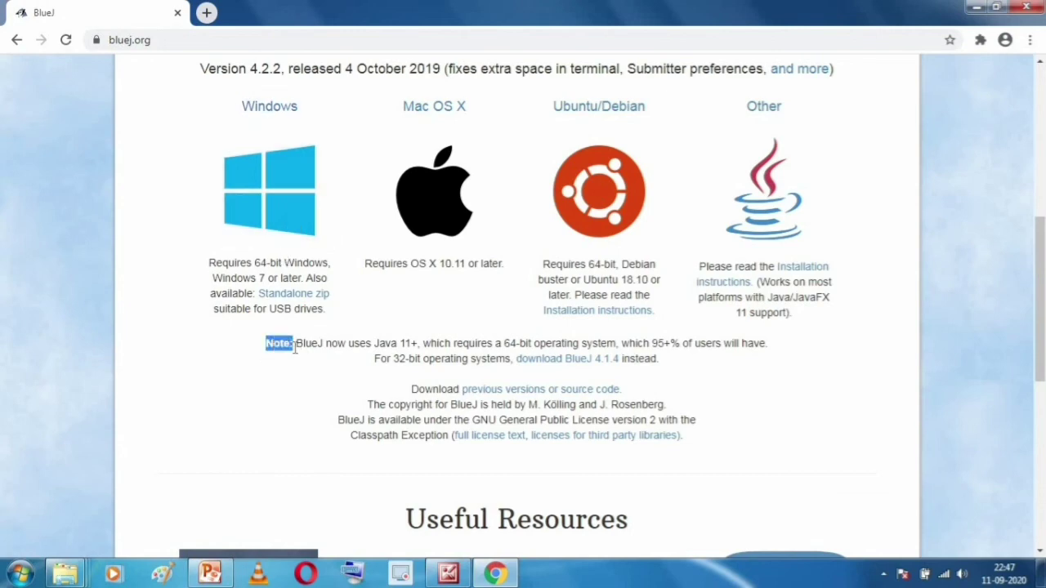
key(ctrl+plus)
key(ctrl+plus)
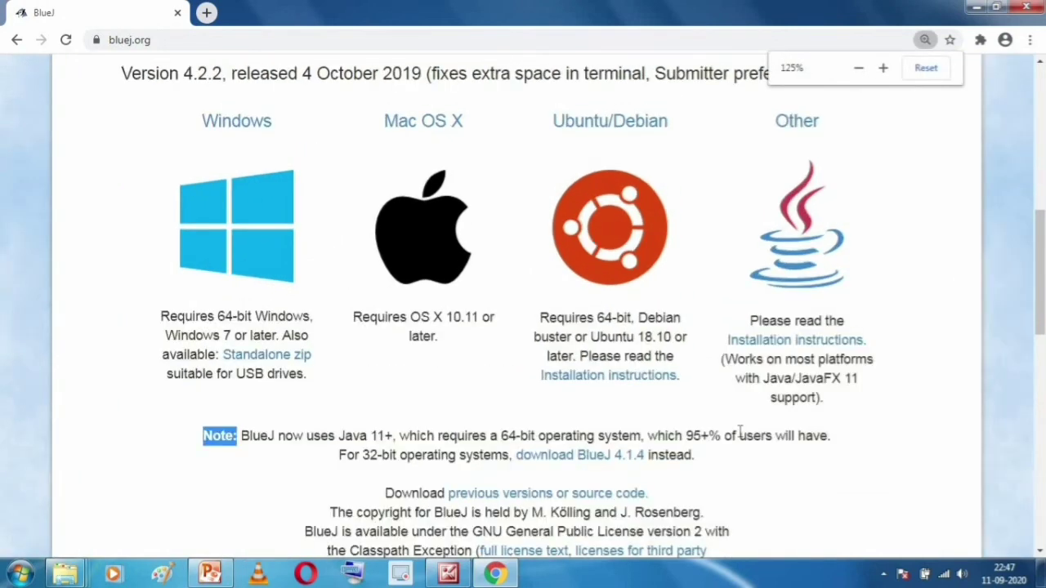
scroll(740, 432, down, 1)
click(298, 301)
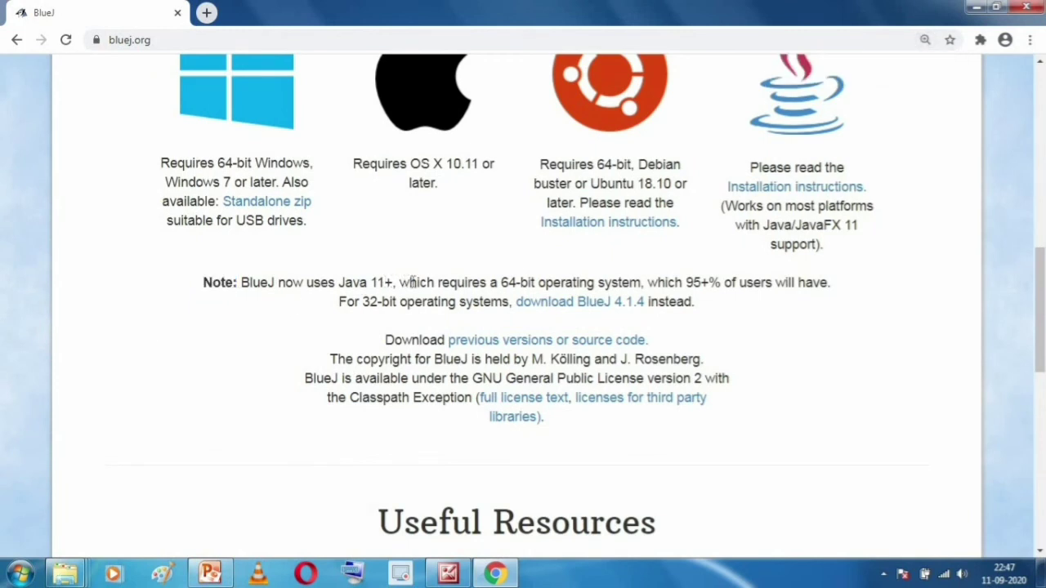
drag(412, 282, 643, 282)
click(698, 304)
drag(658, 282, 724, 306)
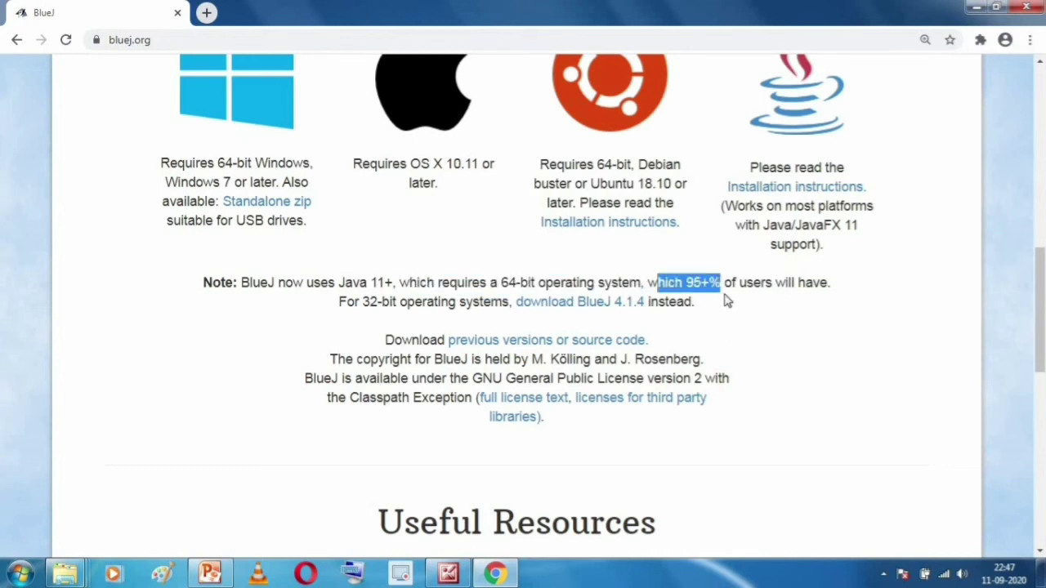
click(747, 286)
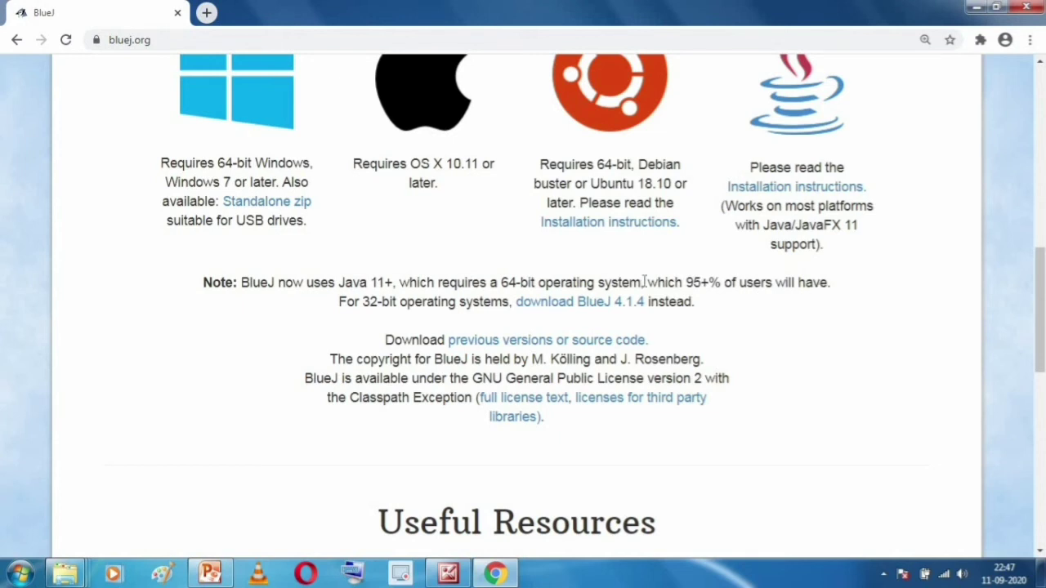
drag(695, 282, 647, 283)
drag(500, 283, 536, 282)
click(860, 349)
- Read the line stating which BlueJ version to download for 32-bit operating systems
drag(365, 306, 463, 316)
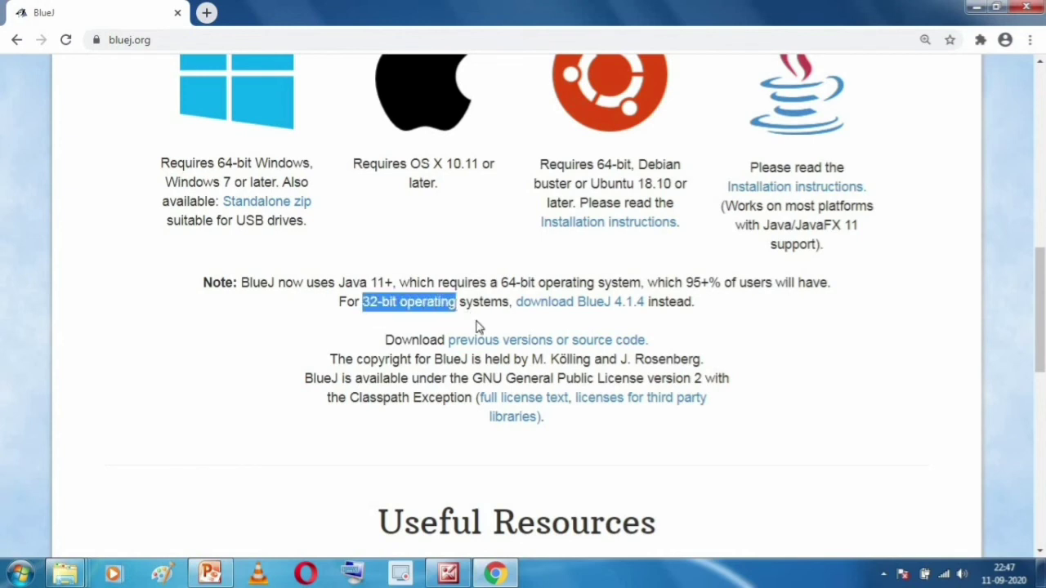
click(383, 327)
drag(341, 308, 494, 306)
click(541, 308)
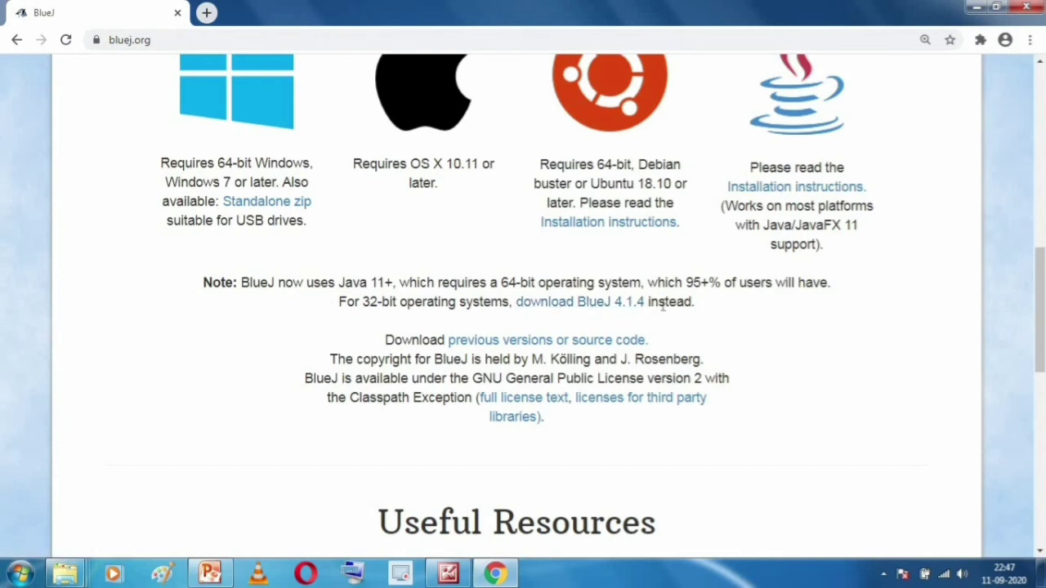
double_click(684, 304)
click(726, 320)
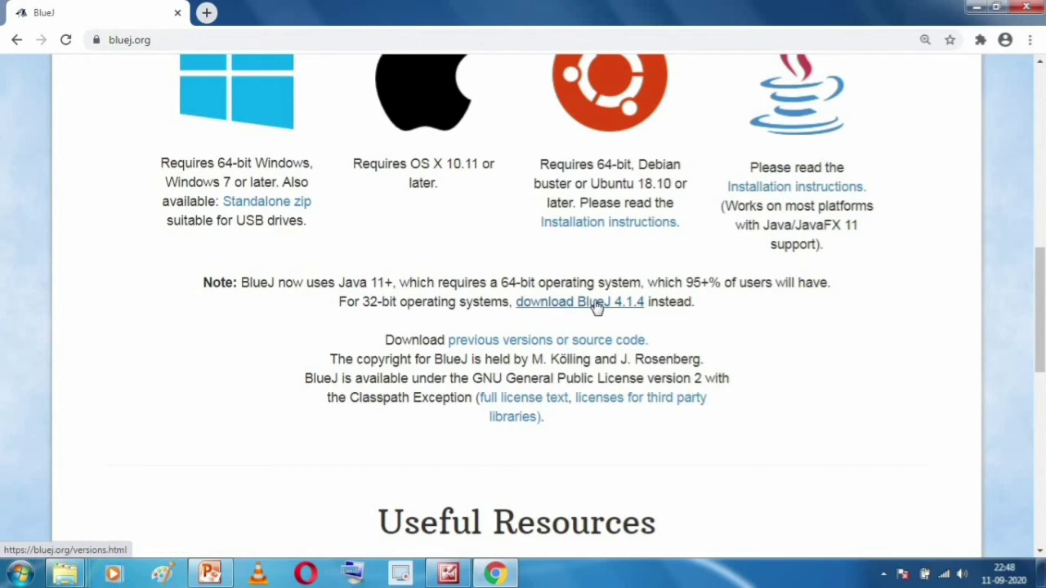
- Open the BlueJ version history from the BlueJ 4.1.4 download link and find the Version 4.1.4 section
scroll(470, 274, down, 3)
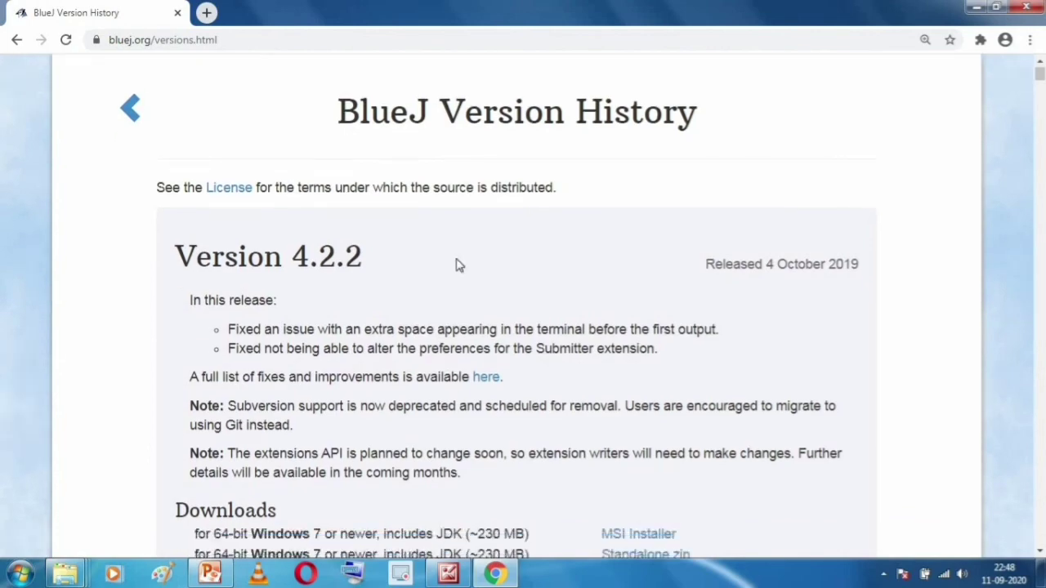
scroll(340, 182, up, 1)
scroll(345, 275, down, 6)
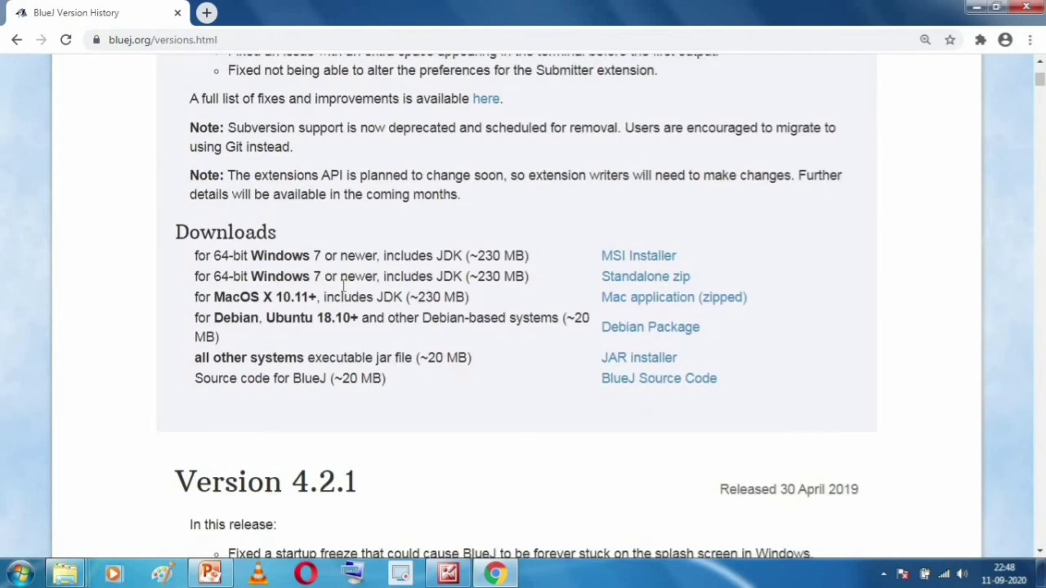
scroll(318, 123, down, 3)
scroll(321, 228, down, 8)
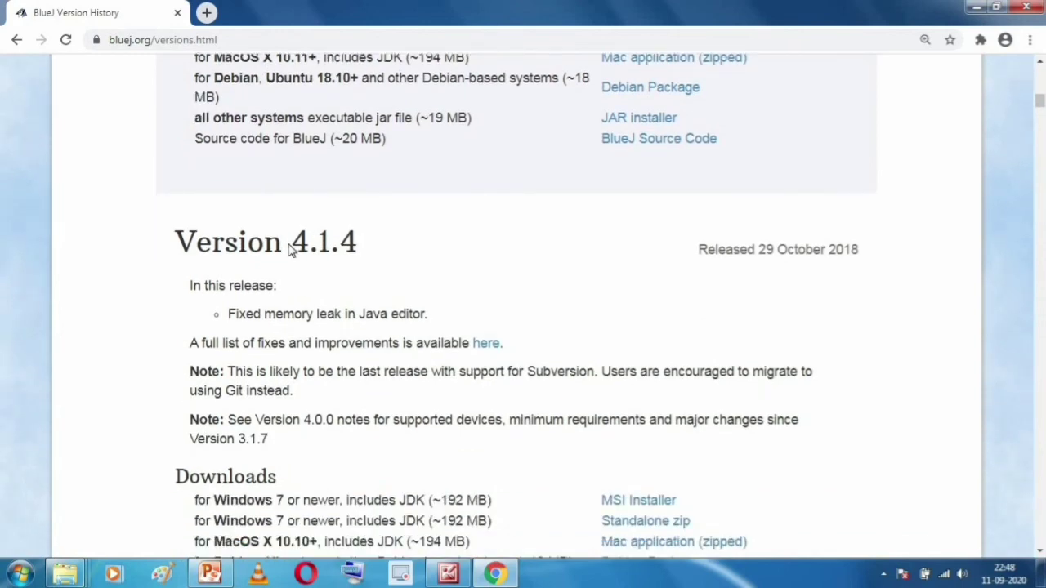
drag(290, 249, 477, 259)
click(491, 281)
- Locate the MSI Installer entry for Windows 7 or newer in the Version 4.1.4 downloads list
scroll(479, 297, down, 2)
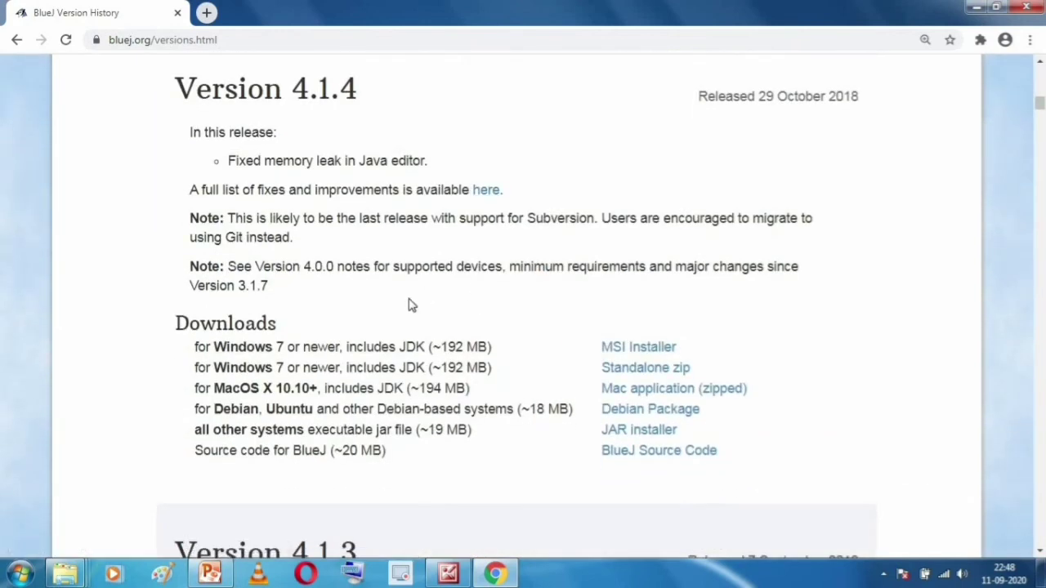
scroll(273, 288, down, 1)
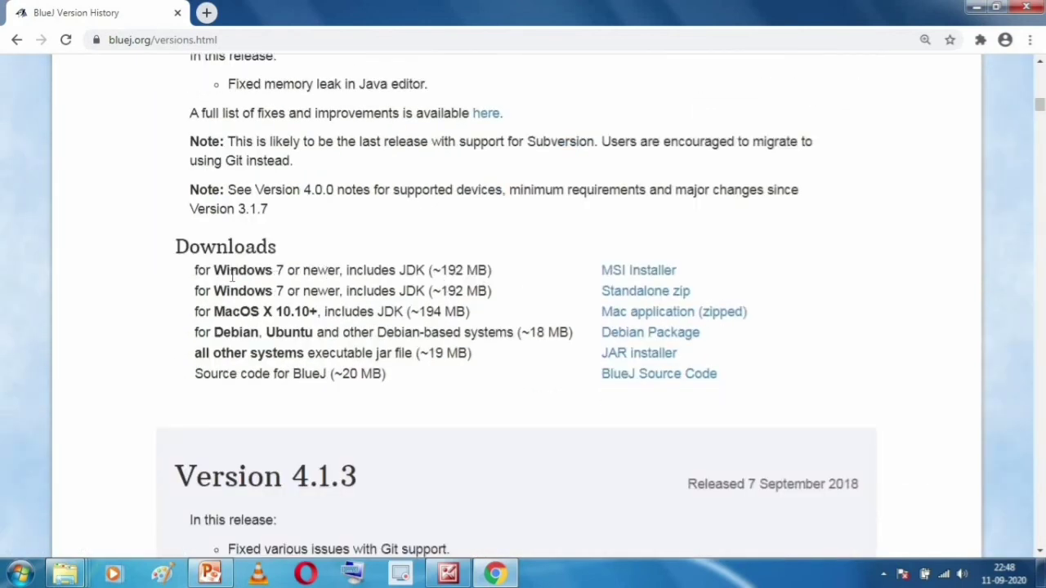
drag(196, 271, 588, 283)
click(589, 283)
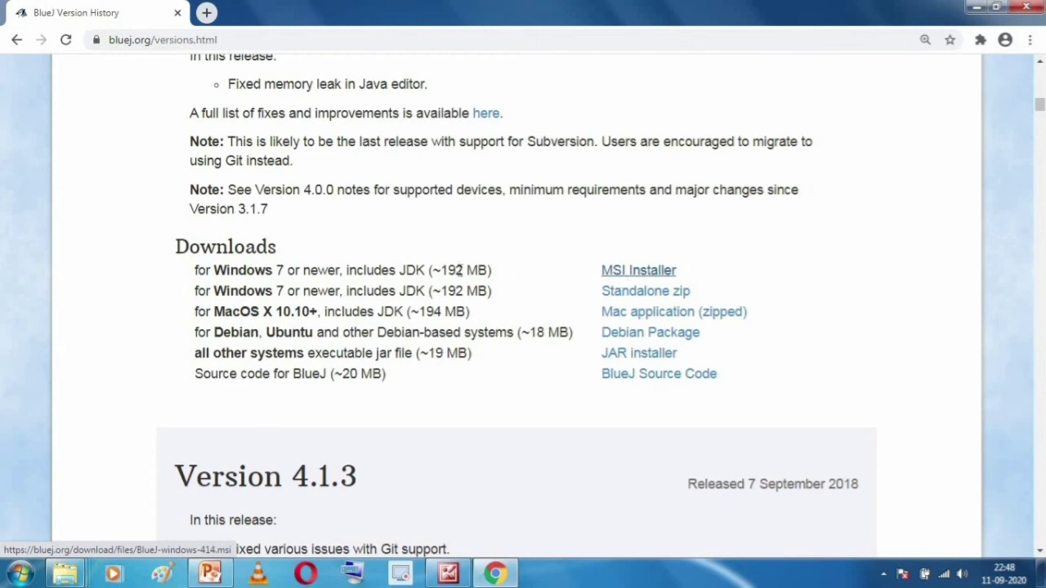
- Download the Version 4.1.4 MSI Installer for Windows 7 or newer and pause the BlueJ-windows-414.msi download
click(640, 279)
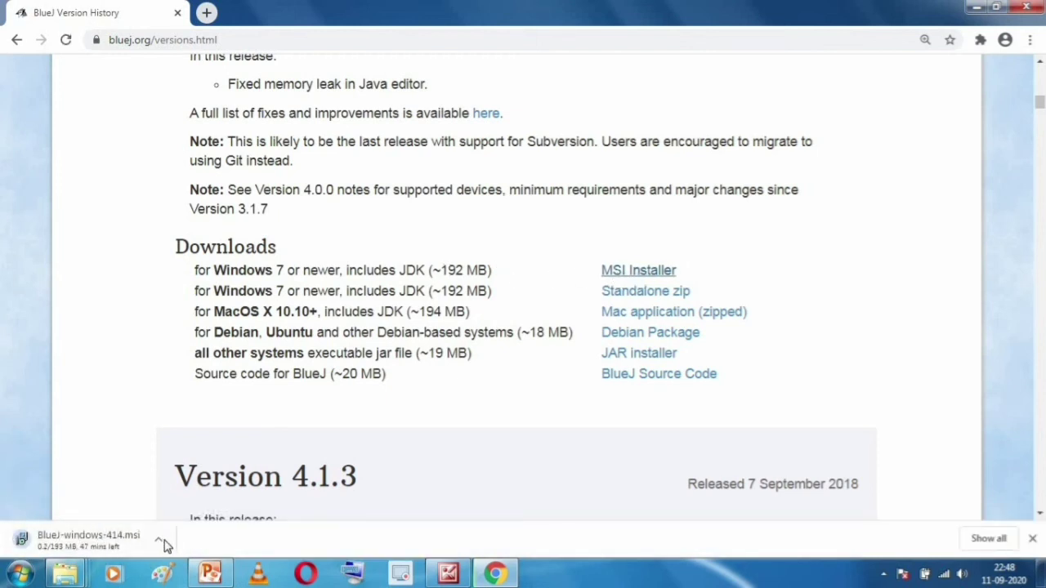
click(159, 544)
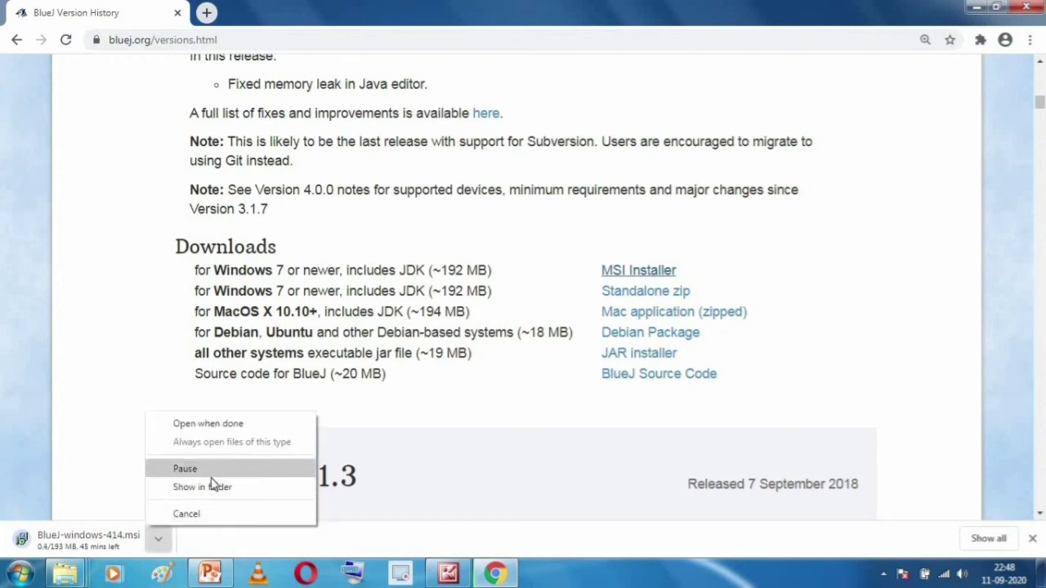
click(216, 482)
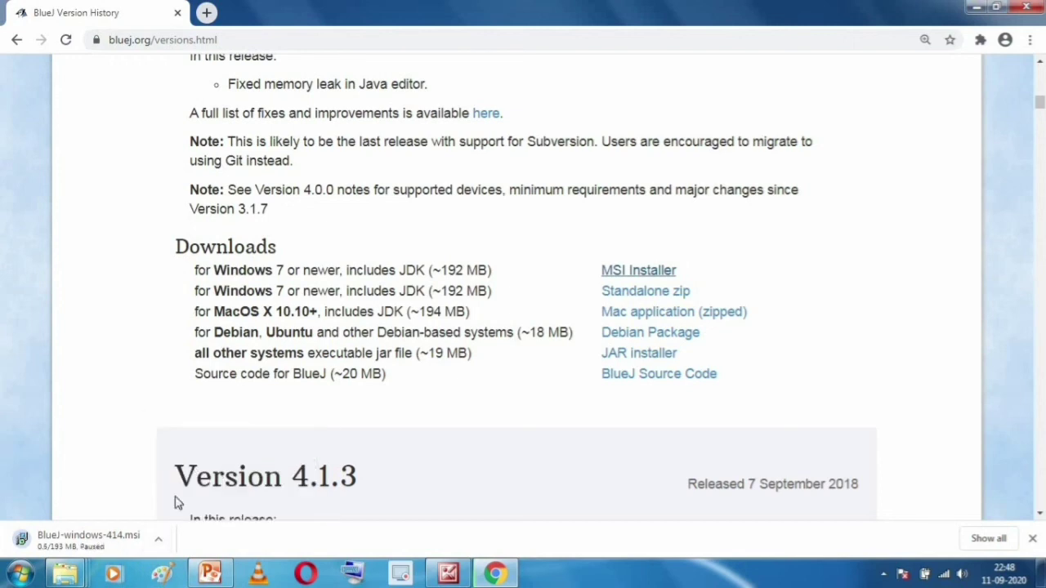
- Minimize the browser to reveal the desktop and select the BlueJ shortcut
click(975, 9)
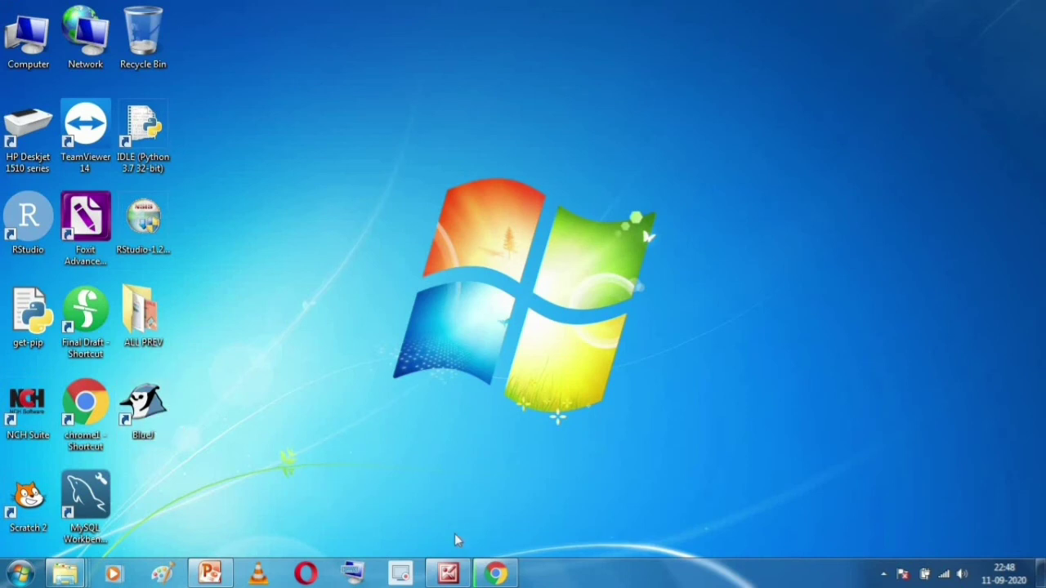
click(495, 574)
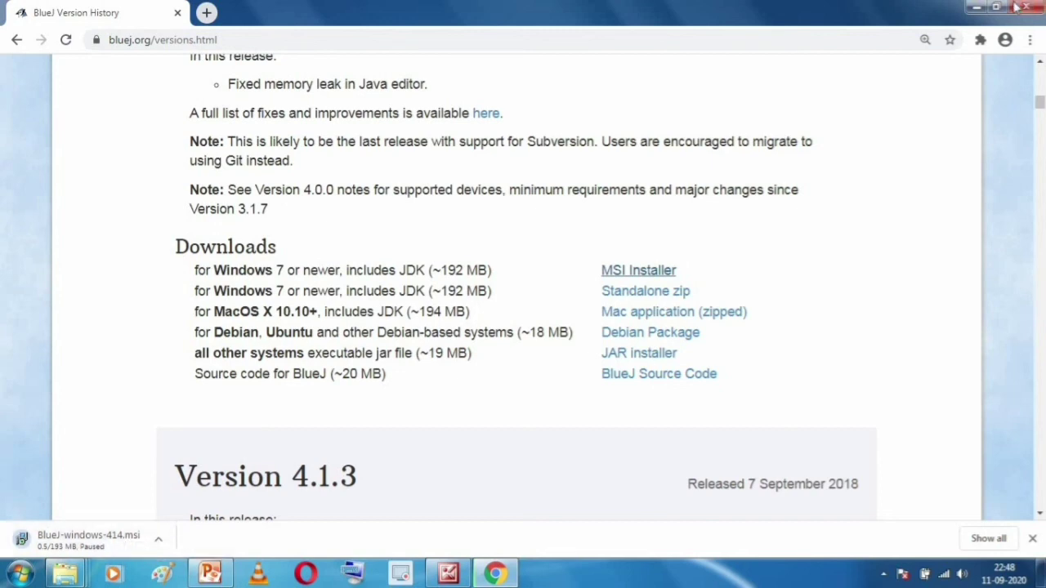
click(977, 8)
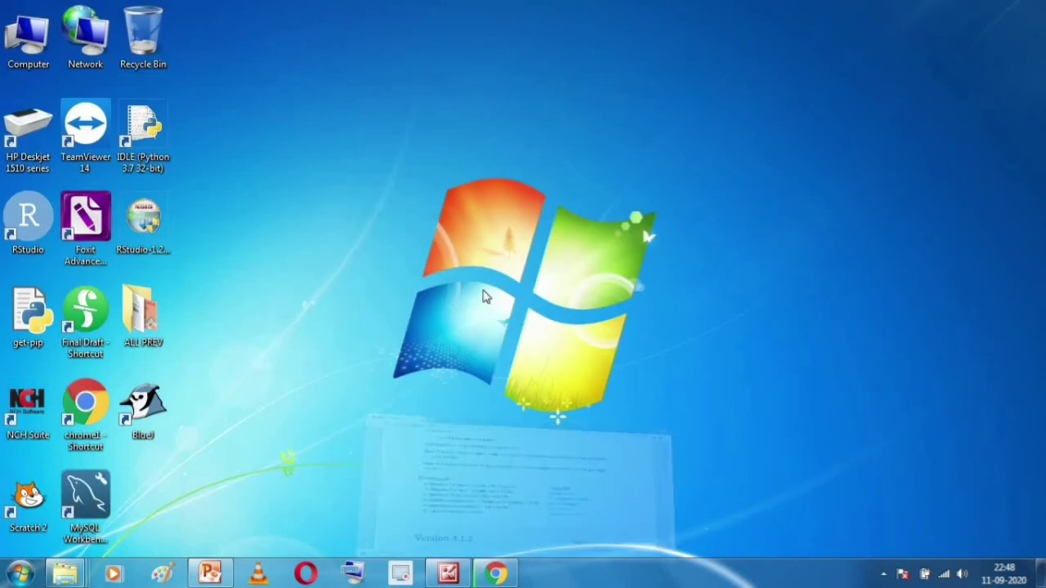
click(148, 407)
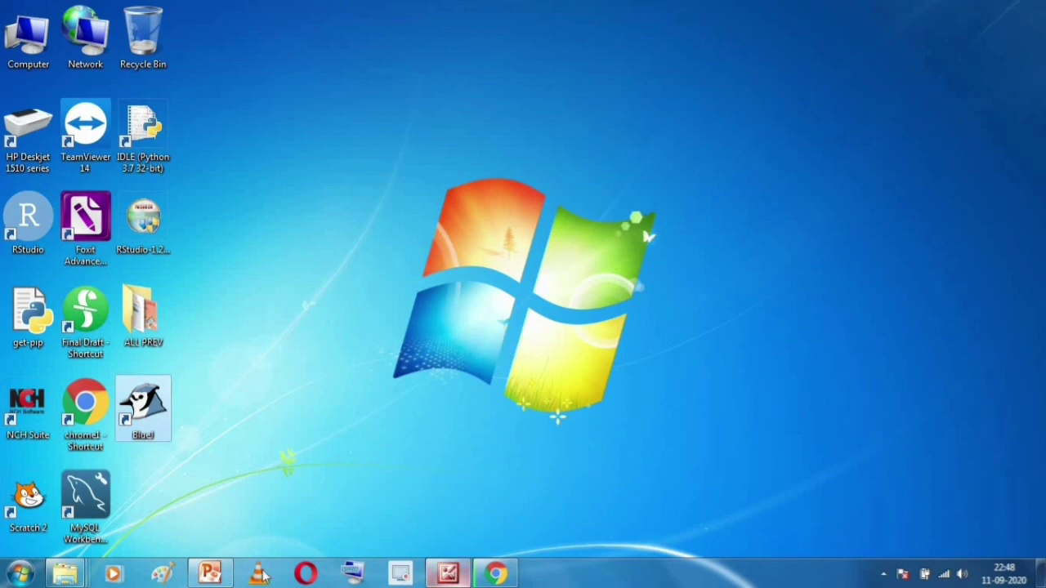
- Switch to the PowerPoint presentation and deselect the text box on the HOW TO INSTALL BLUE J slide
click(210, 574)
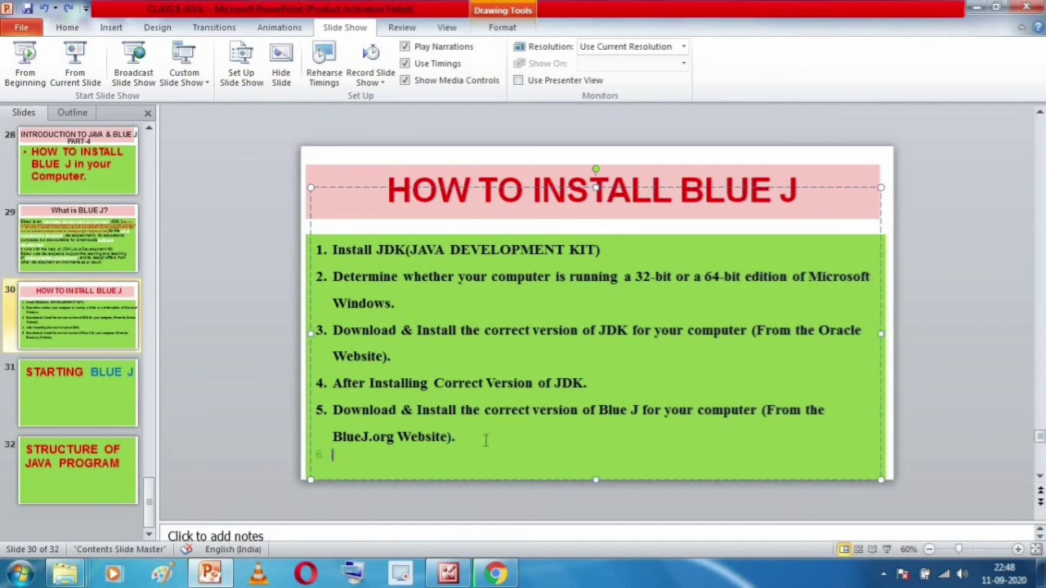
drag(486, 440, 409, 250)
click(356, 213)
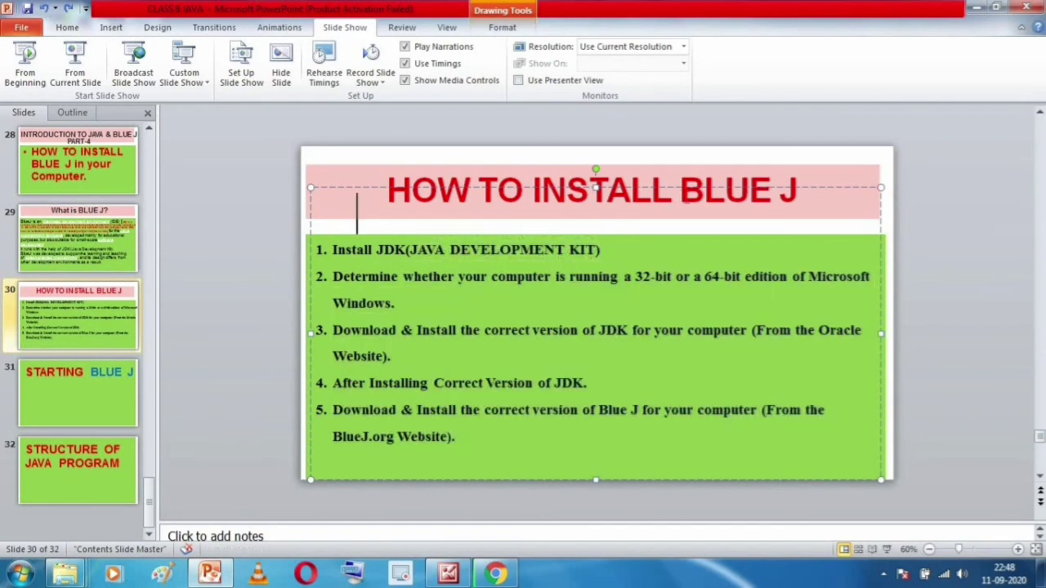
click(247, 211)
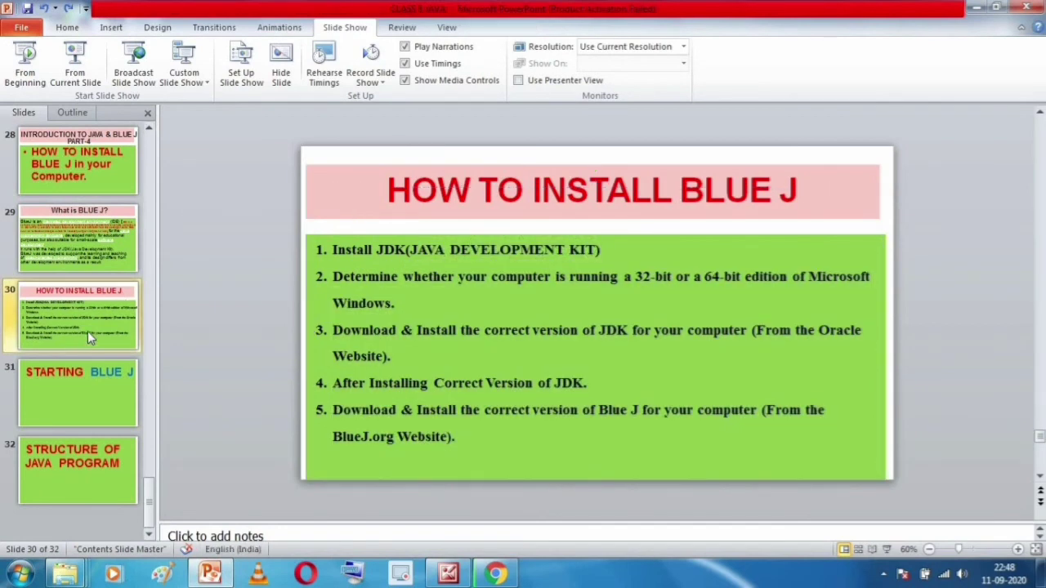
- Run the slide show to the STARTING BLUE J slide and reveal its instructions for starting BlueJ and creating a Java program
click(24, 64)
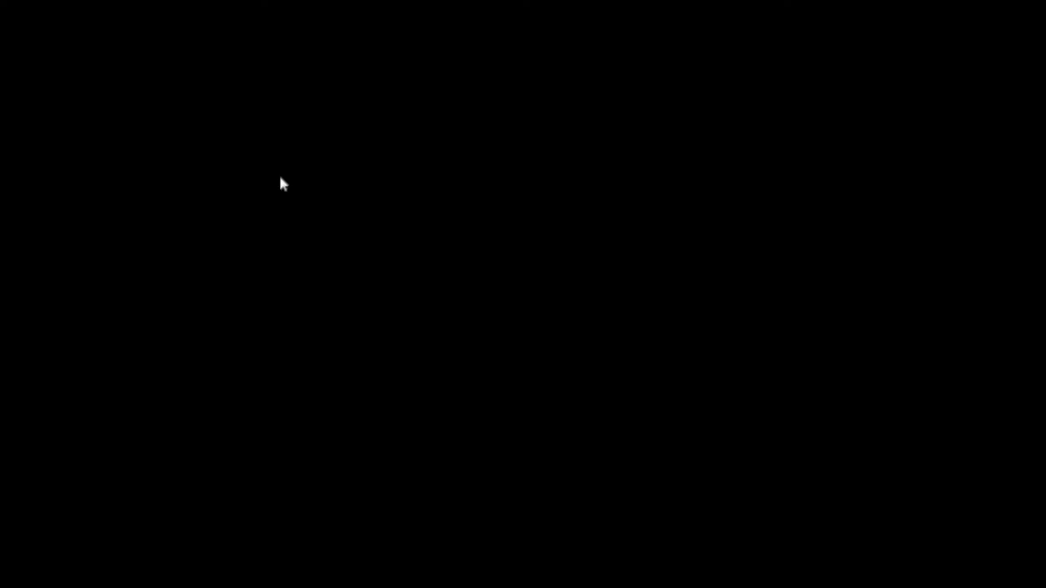
click(506, 291)
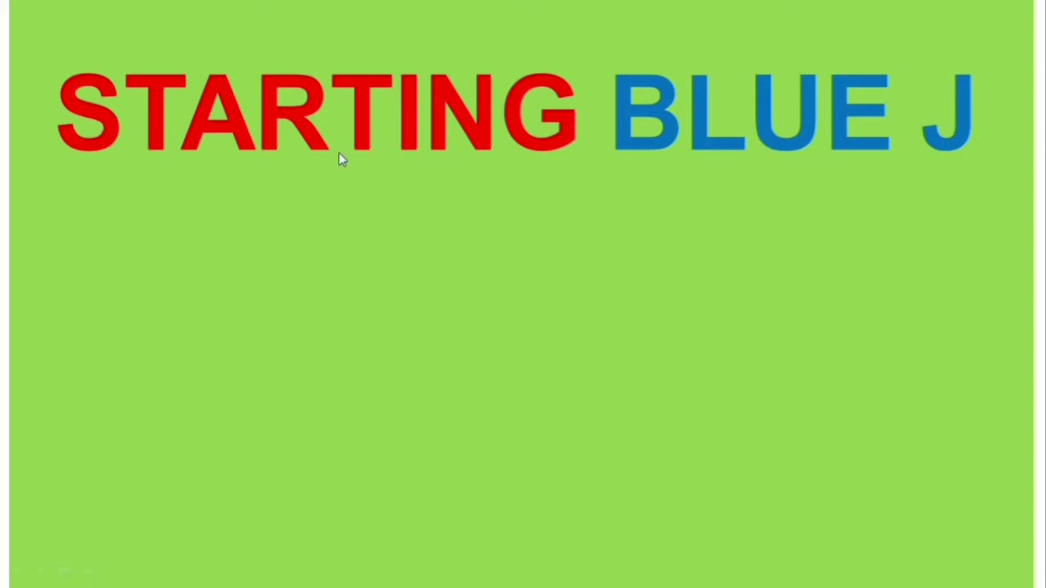
click(969, 129)
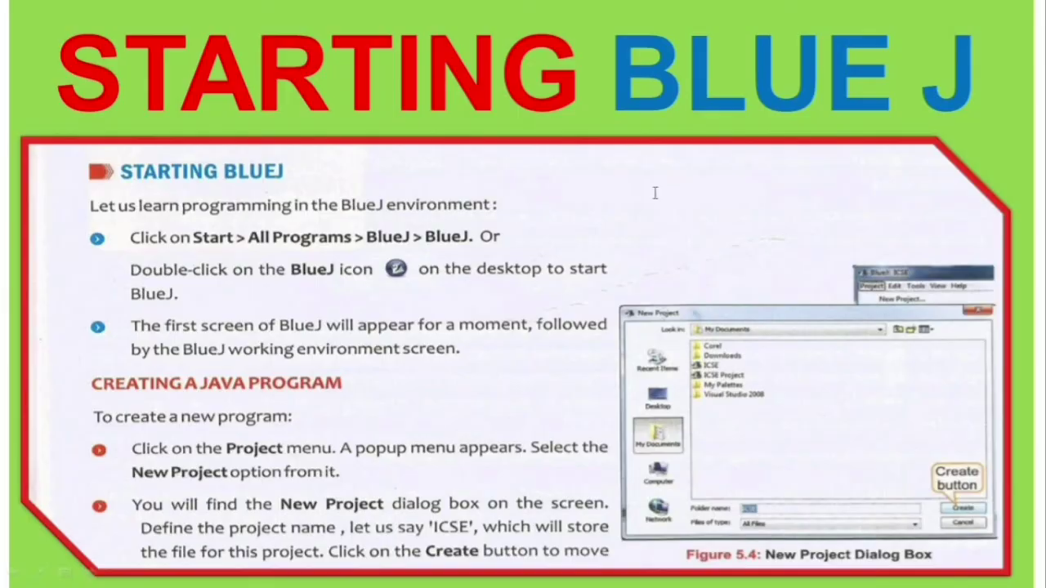
- End the slide show, minimize the presentation and close the BlueJ window of the CLASS 9 project
key(Escape)
click(981, 7)
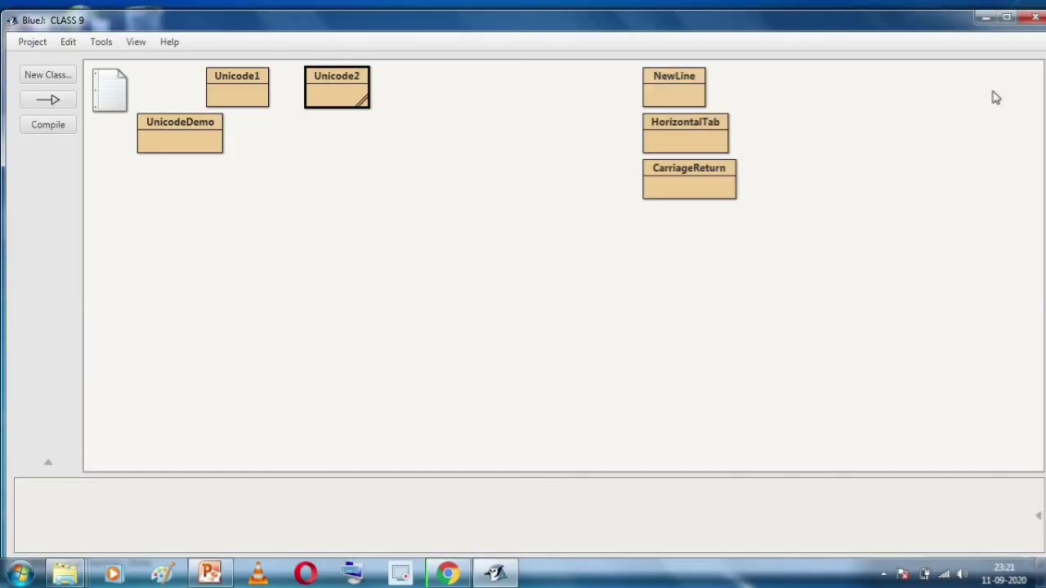
click(1037, 17)
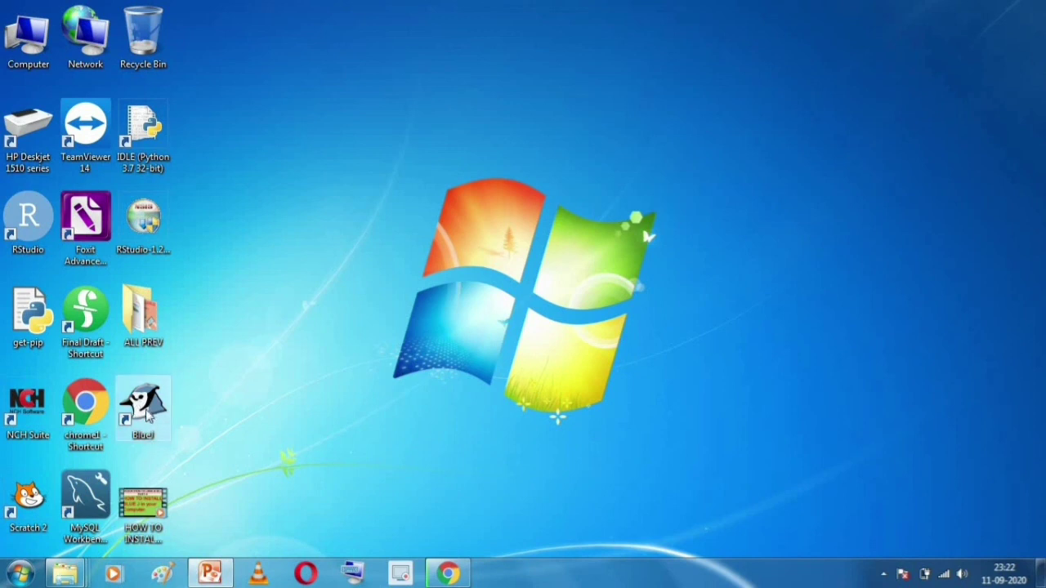
- Launch BlueJ from the BlueJ folder in the Windows list of all programs
click(21, 577)
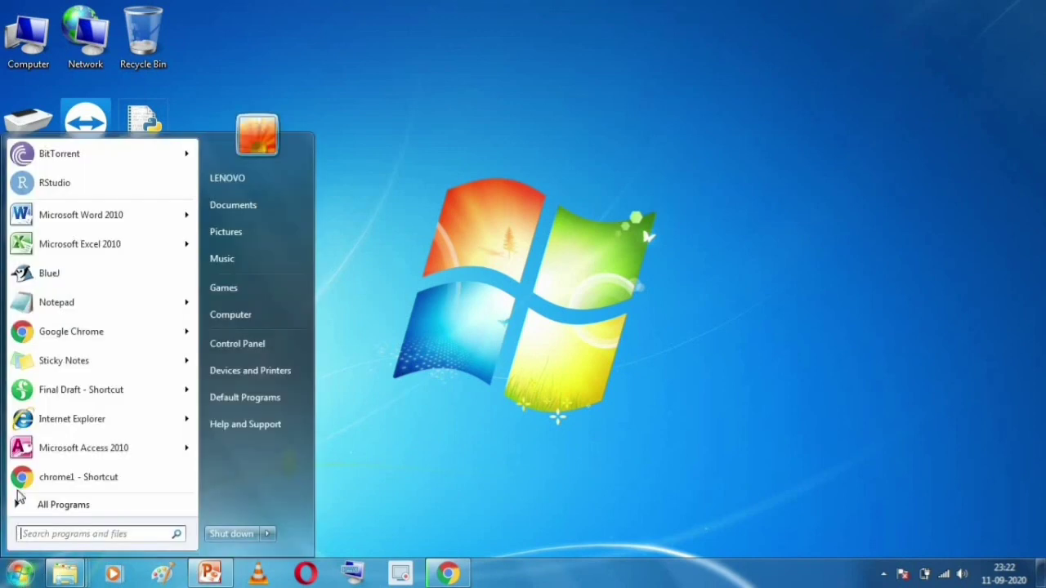
click(66, 506)
click(18, 575)
click(18, 576)
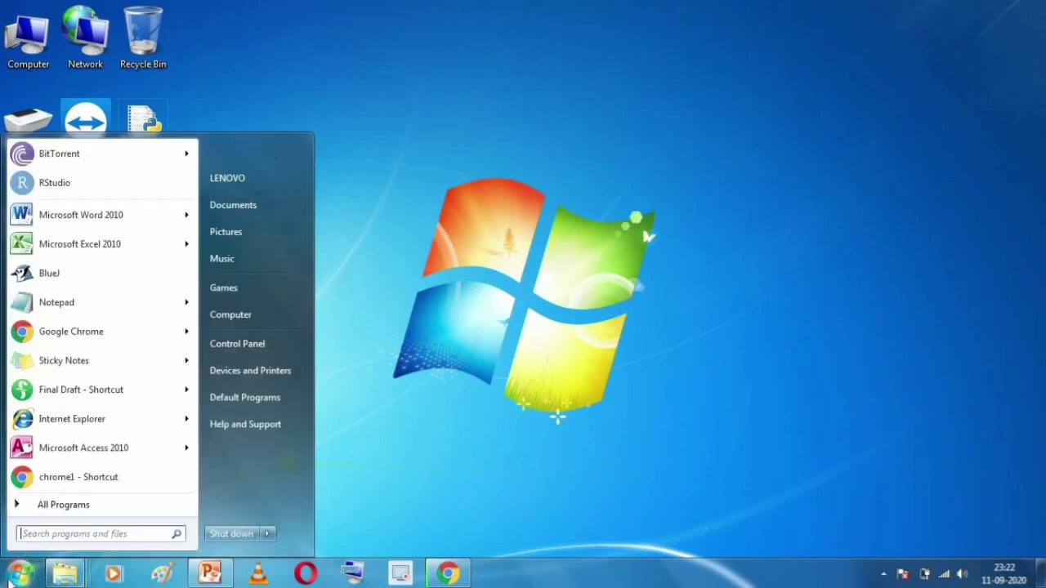
click(39, 505)
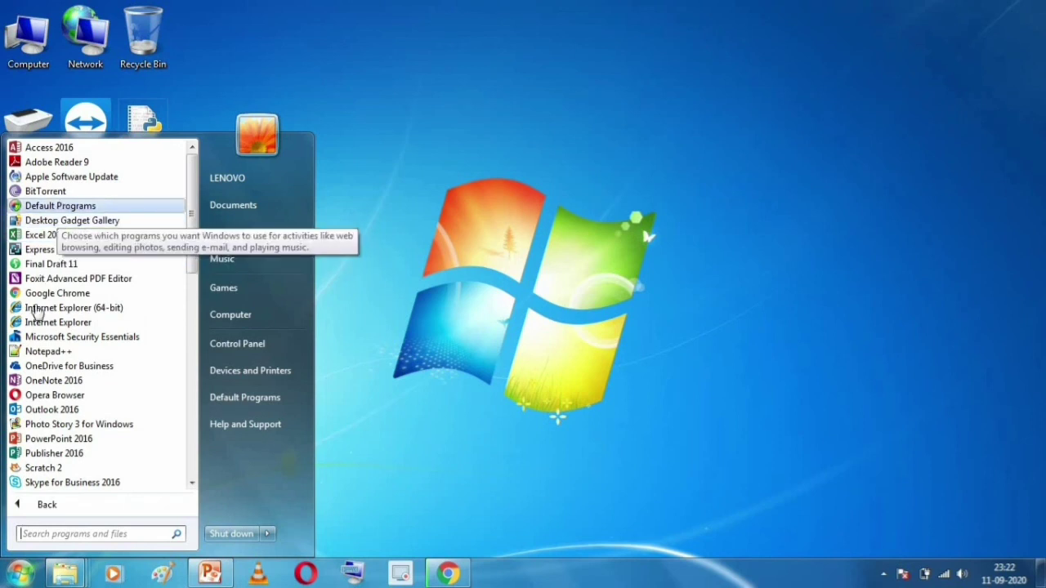
drag(190, 253, 192, 352)
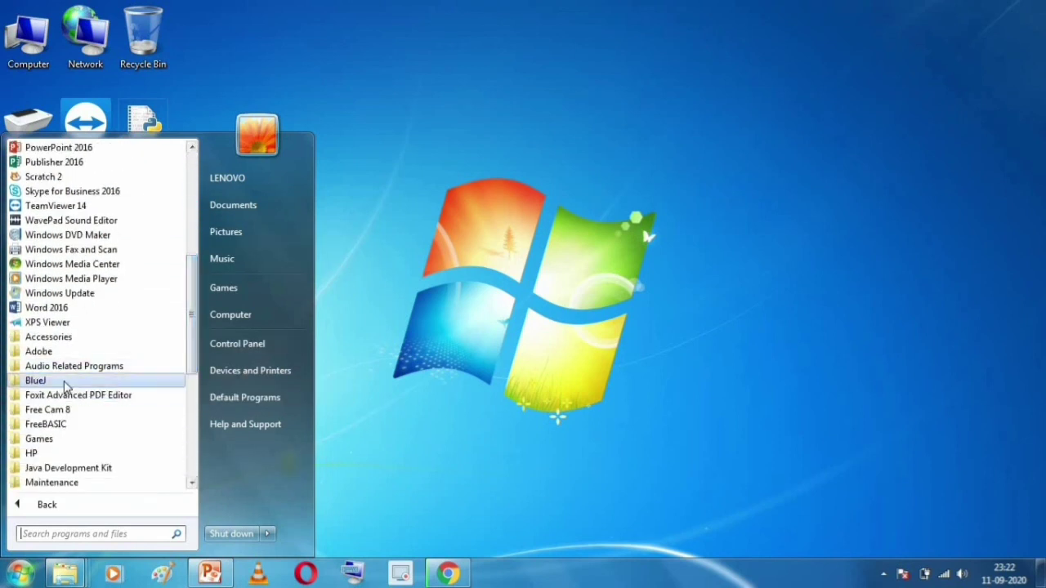
click(65, 382)
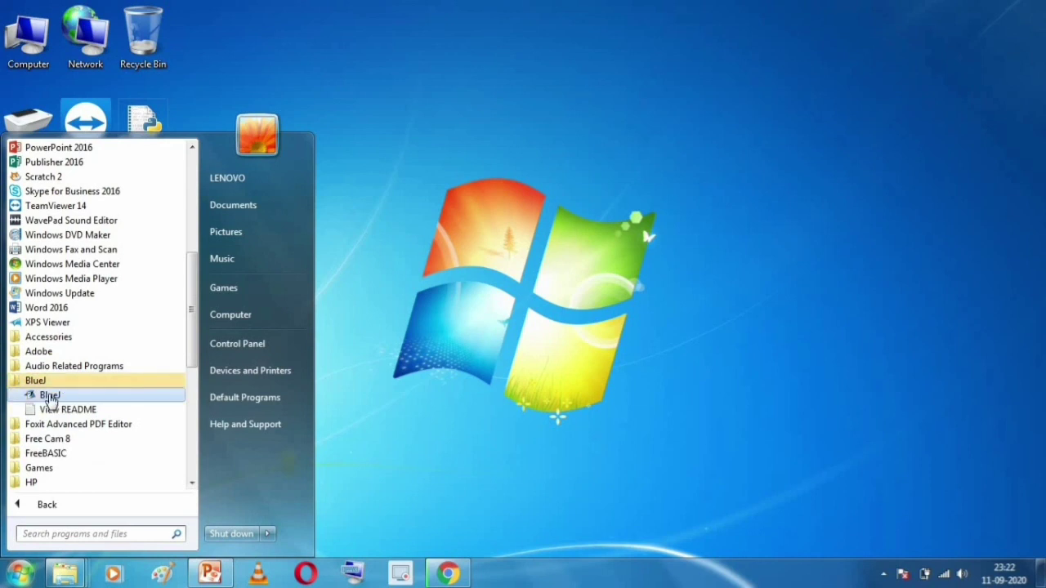
click(49, 396)
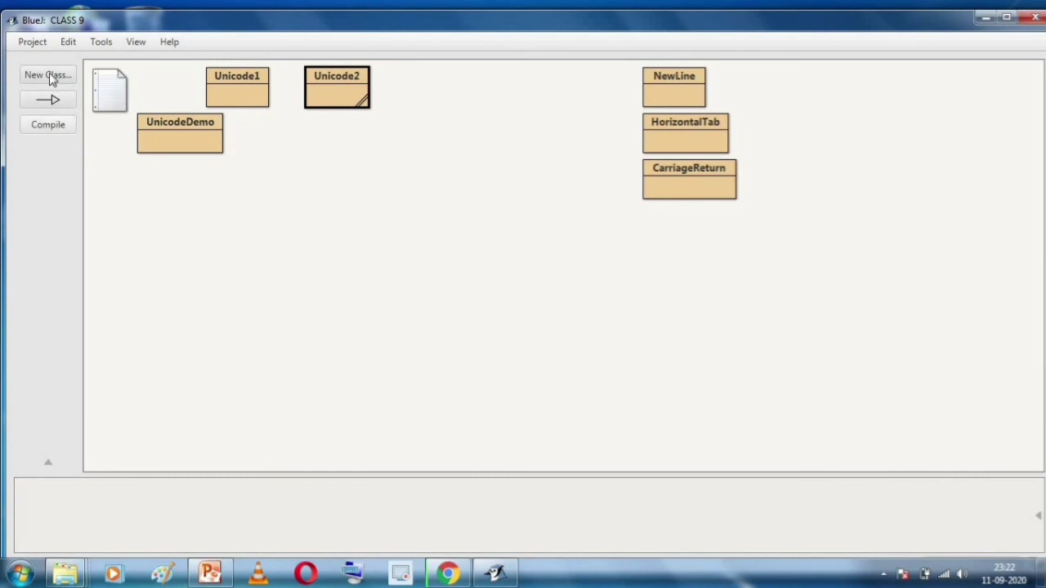
- Create a new BlueJ project named ICSE in C:\Users\LENOVO
click(34, 49)
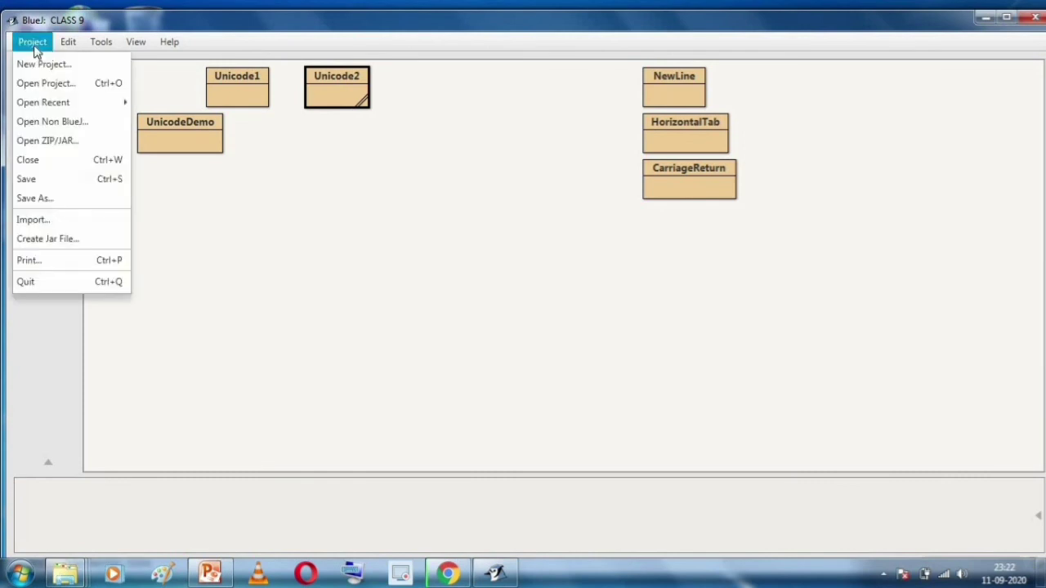
click(51, 68)
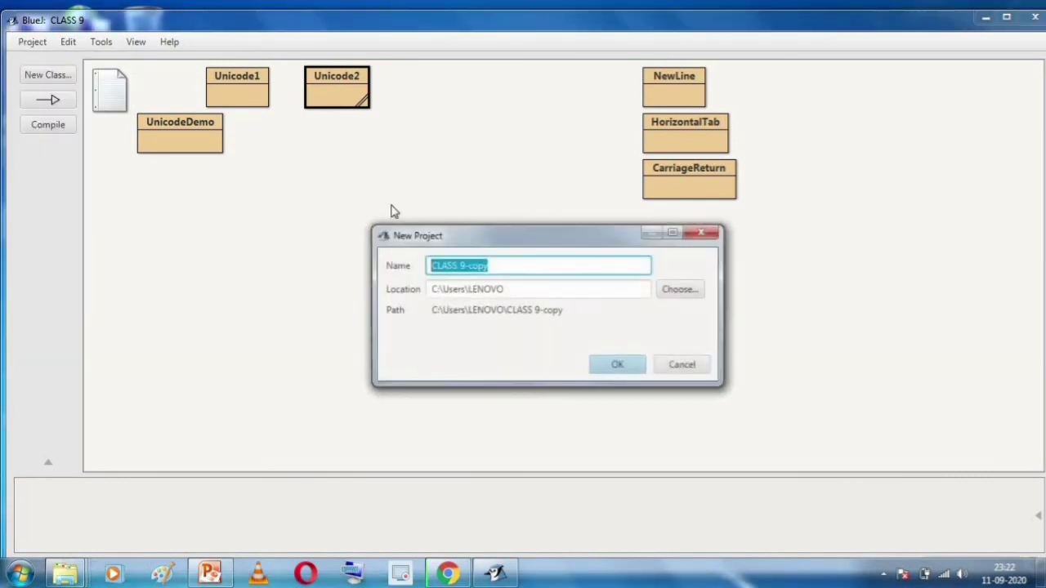
text(ICSE)
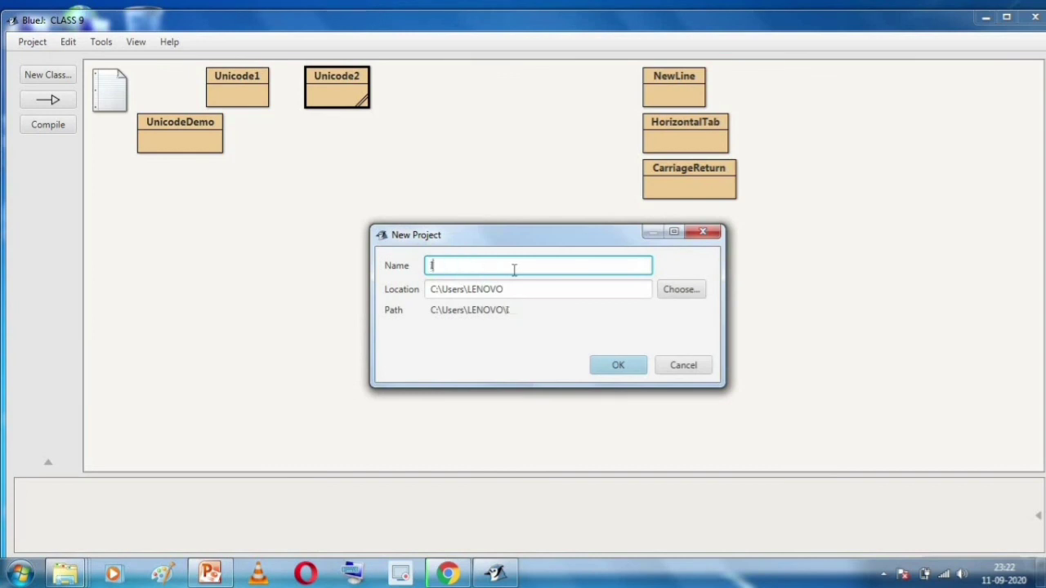
click(609, 373)
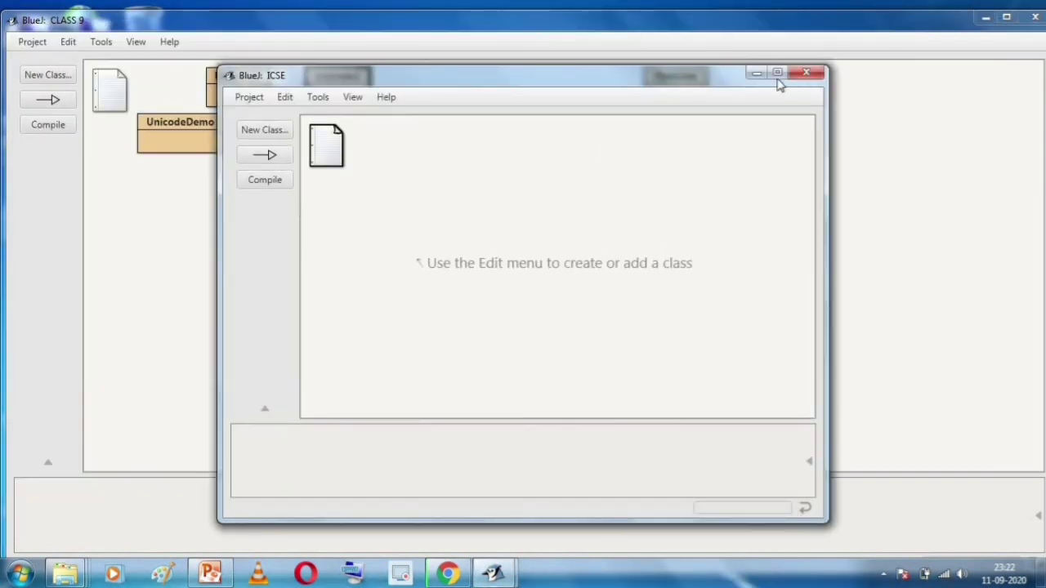
- Maximize the ICSE project window, and close both it and the CLASS 9 project window
click(777, 72)
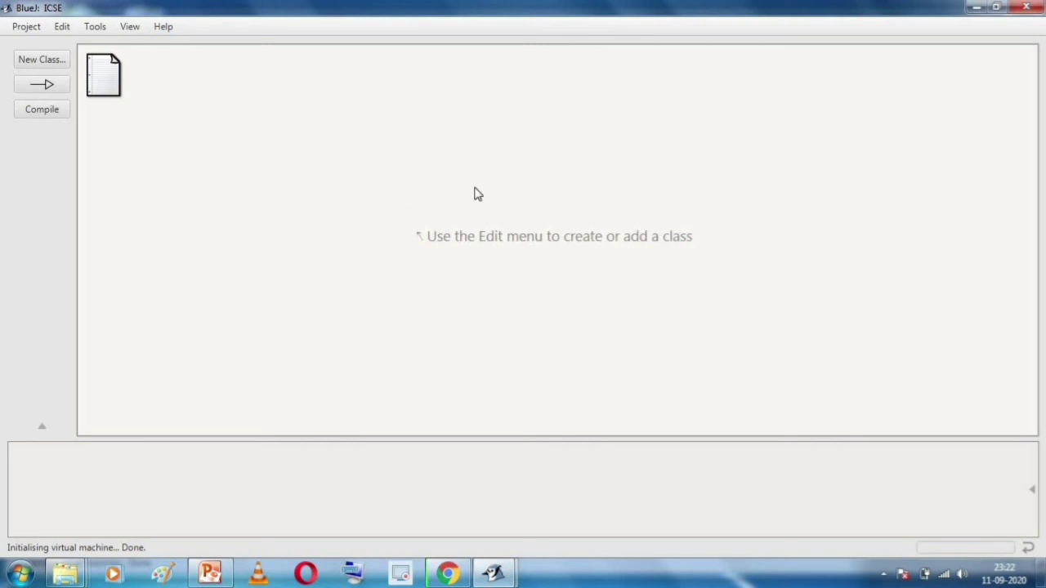
click(1028, 10)
click(1031, 18)
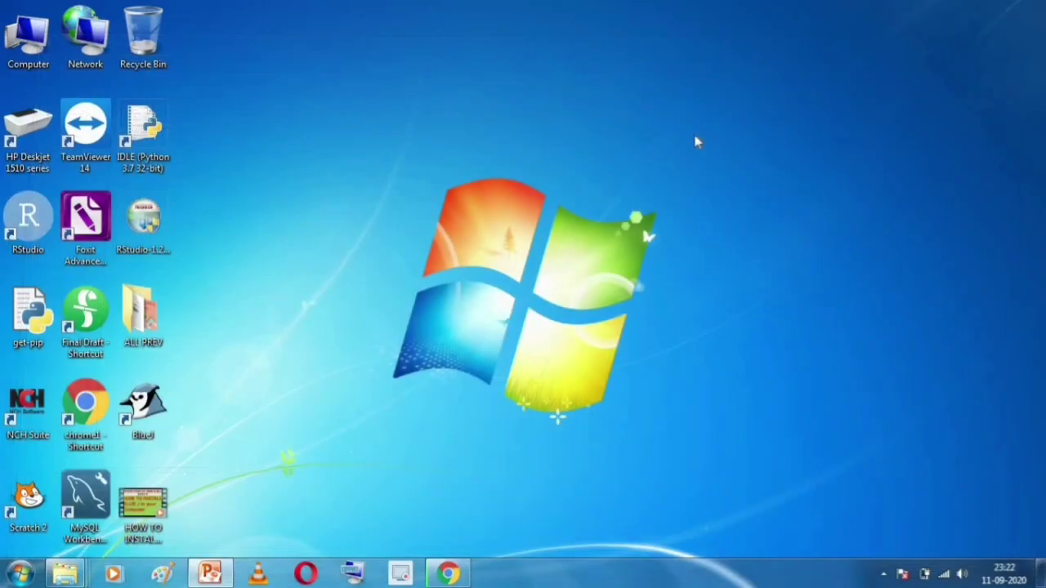